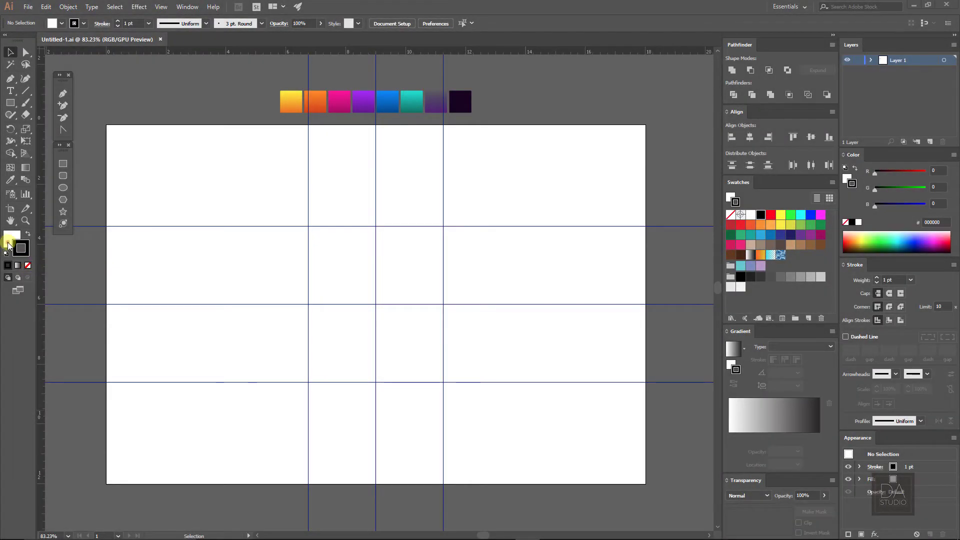
Set the toolbar fill to None so new shapes are drawn as outlines only
{"action": "left_click", "coordinate": [29, 266]}
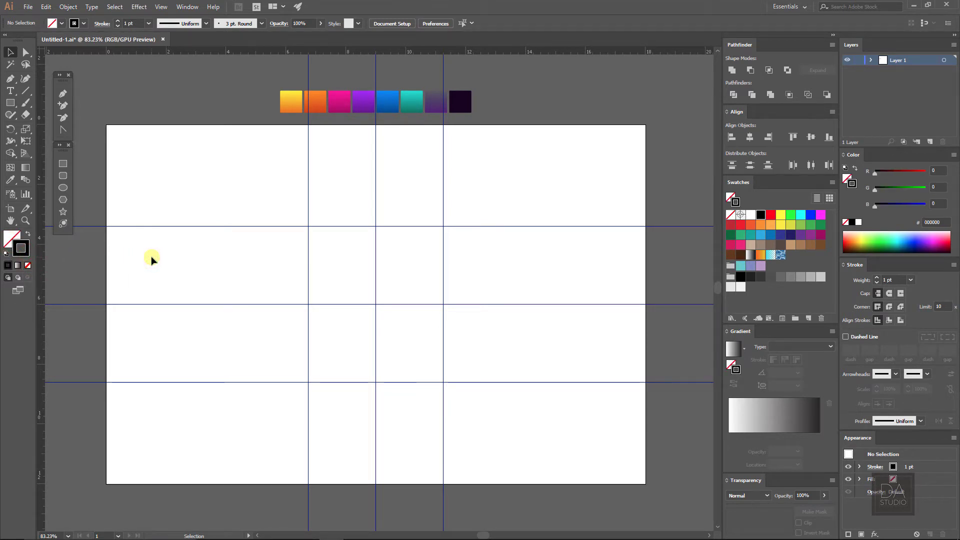
Draw a 6-sided polygon centred on the central guide intersection
{"action": "left_click", "coordinate": [63, 199]}
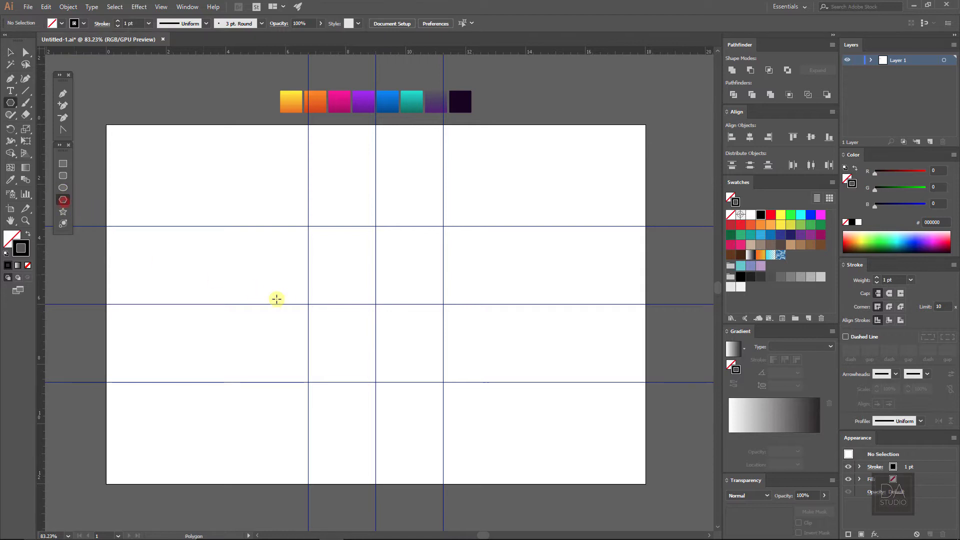
{"action": "left_click", "coordinate": [378, 308]}
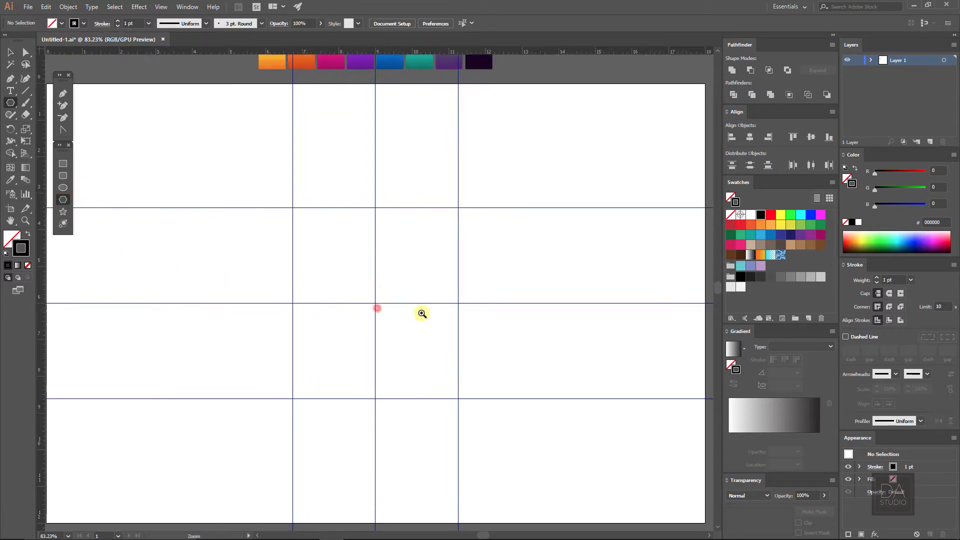
{"action": "left_click", "coordinate": [374, 297]}
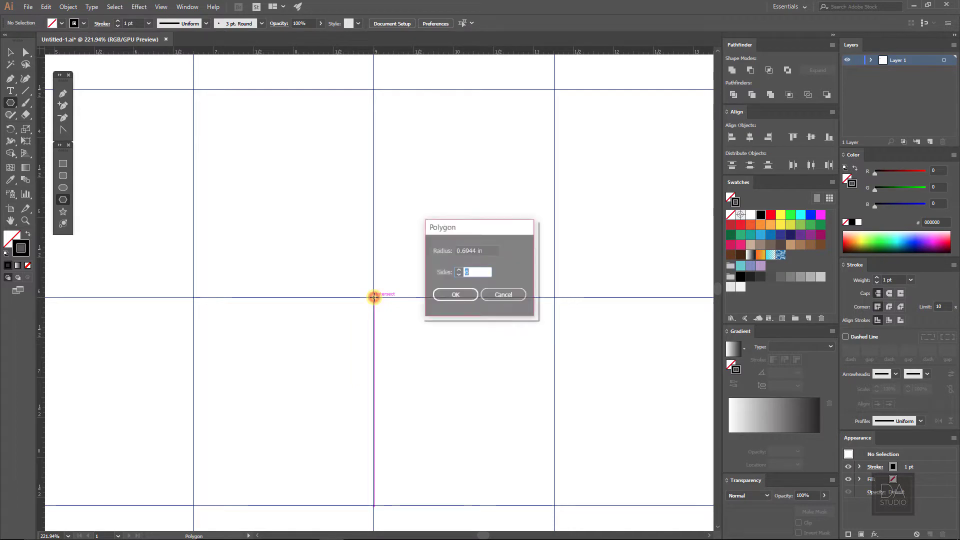
{"action": "left_click", "coordinate": [463, 295]}
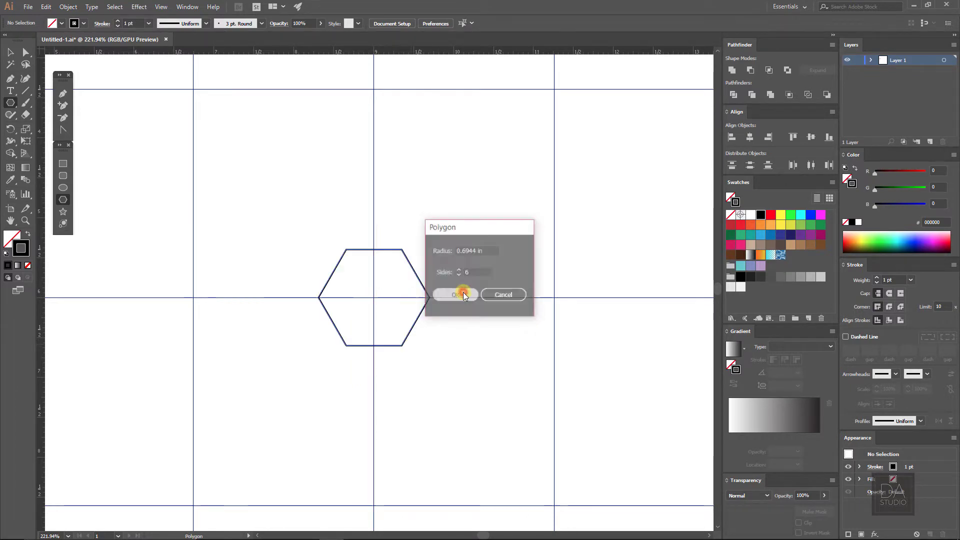
Rotate the hexagon 90° to stand point-up and enlarge it from the centre to span the guides
{"action": "left_click", "coordinate": [10, 52]}
{"action": "left_click_drag", "start_coordinate": [434, 348], "coordinate": [444, 216]}
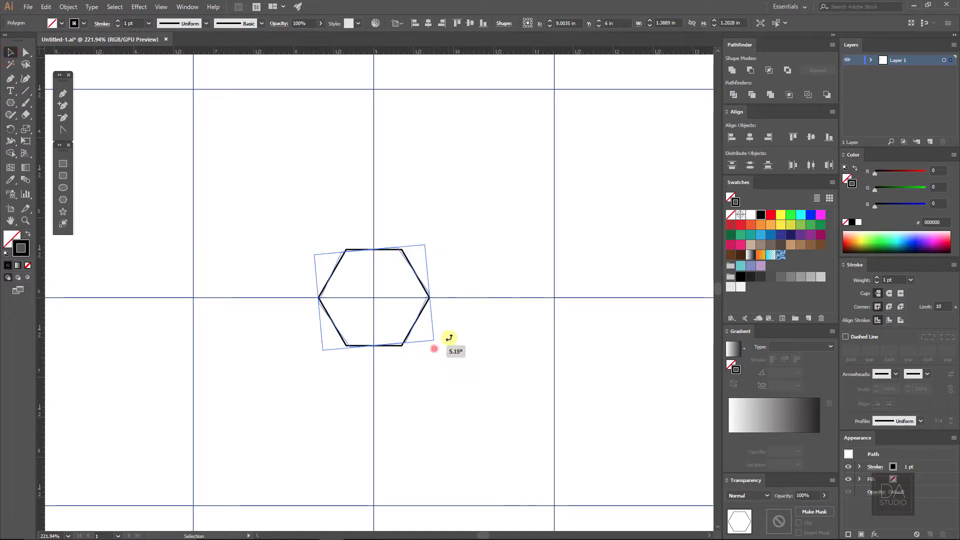
{"action": "scroll", "coordinate": [485, 368], "scroll_direction": "down", "scroll_amount": 5}
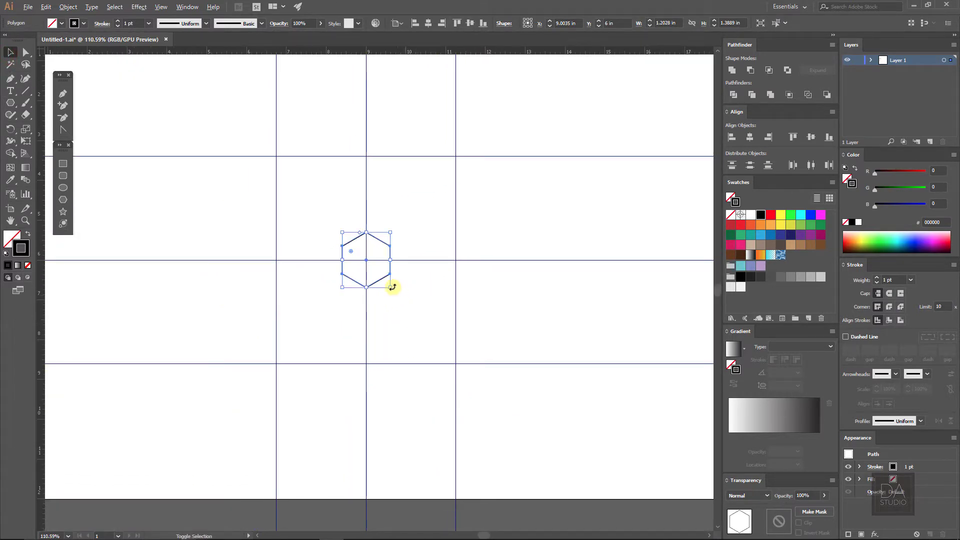
{"action": "left_click_drag", "start_coordinate": [389, 287], "coordinate": [478, 361]}
{"action": "left_click", "coordinate": [491, 300]}
{"action": "mouse_move", "coordinate": [364, 220]}
{"action": "left_mouse_down"}
{"action": "mouse_move", "coordinate": [492, 268]}
{"action": "mouse_move", "coordinate": [458, 253]}
{"action": "left_mouse_up"}
Round all six corners of the hexagon with the corner widgets
{"action": "key", "text": "a"}
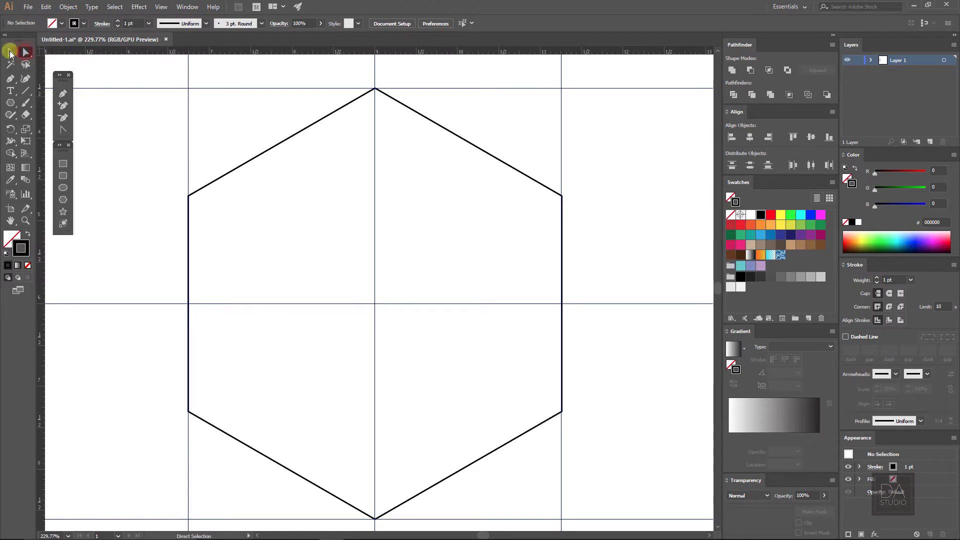
{"action": "left_click", "coordinate": [274, 148]}
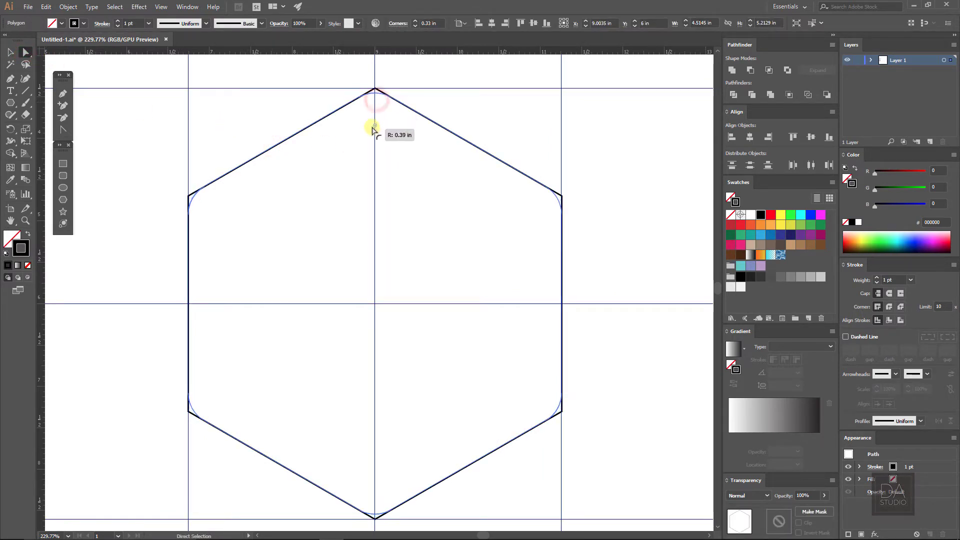
{"action": "left_click_drag", "start_coordinate": [376, 100], "coordinate": [372, 140]}
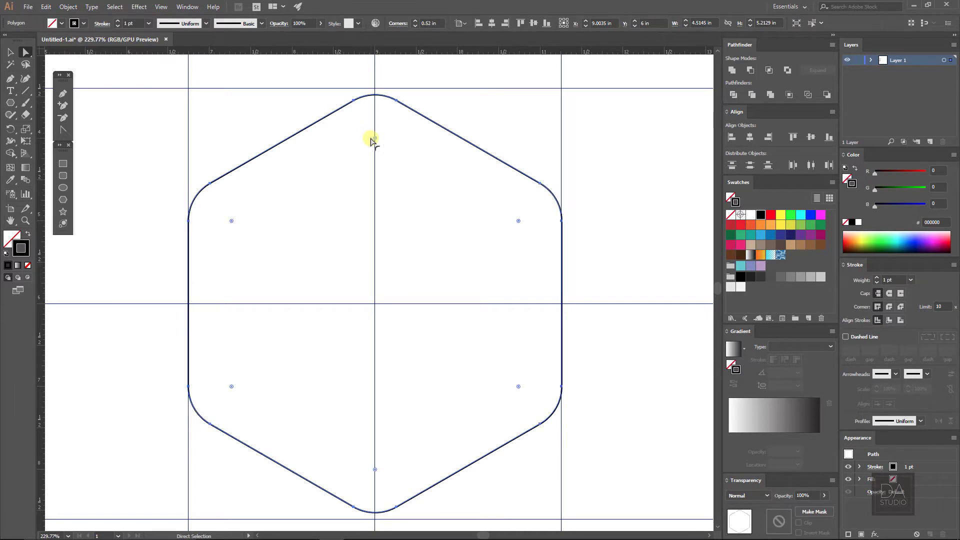
{"action": "left_click", "coordinate": [9, 53]}
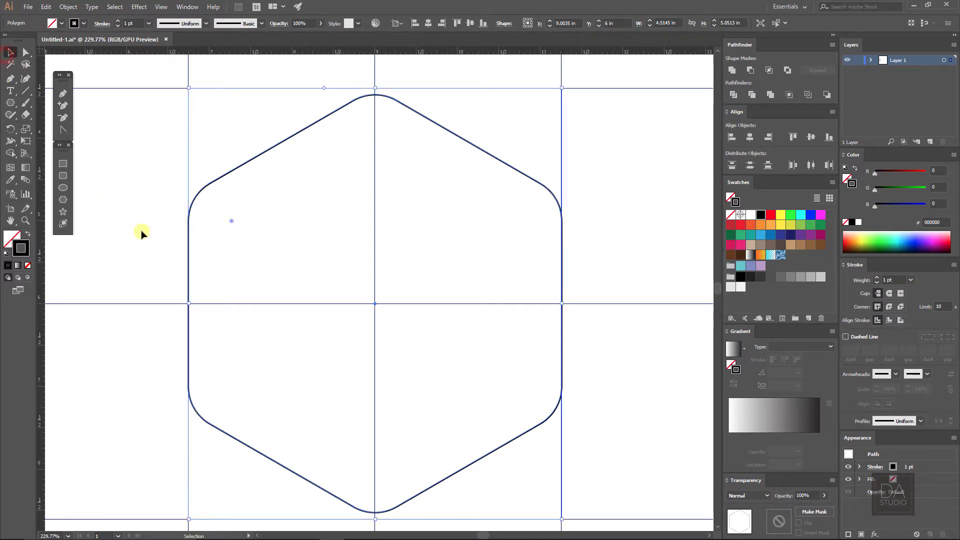
{"action": "left_click", "coordinate": [125, 186]}
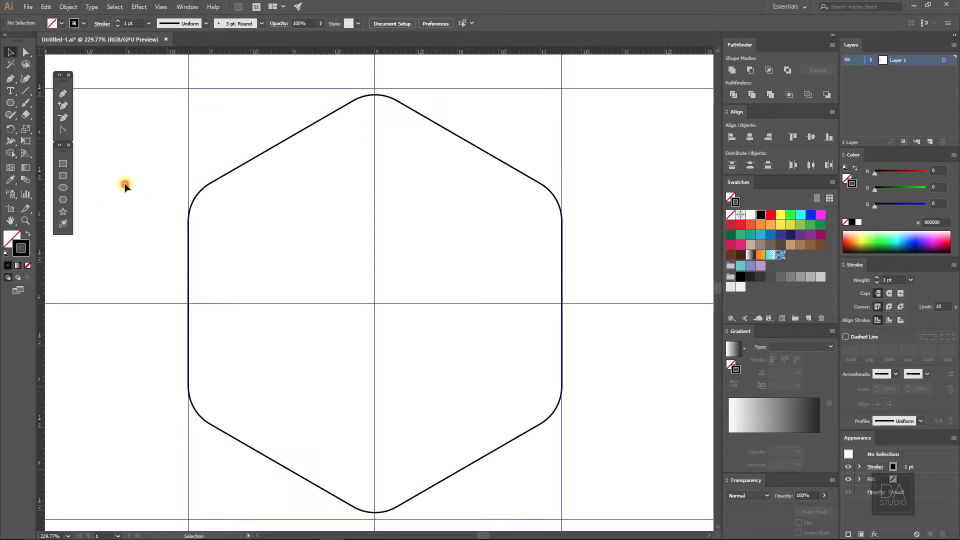
Copy the rounded hexagon and Paste in Front to stack a duplicate on it
{"action": "left_click", "coordinate": [285, 216]}
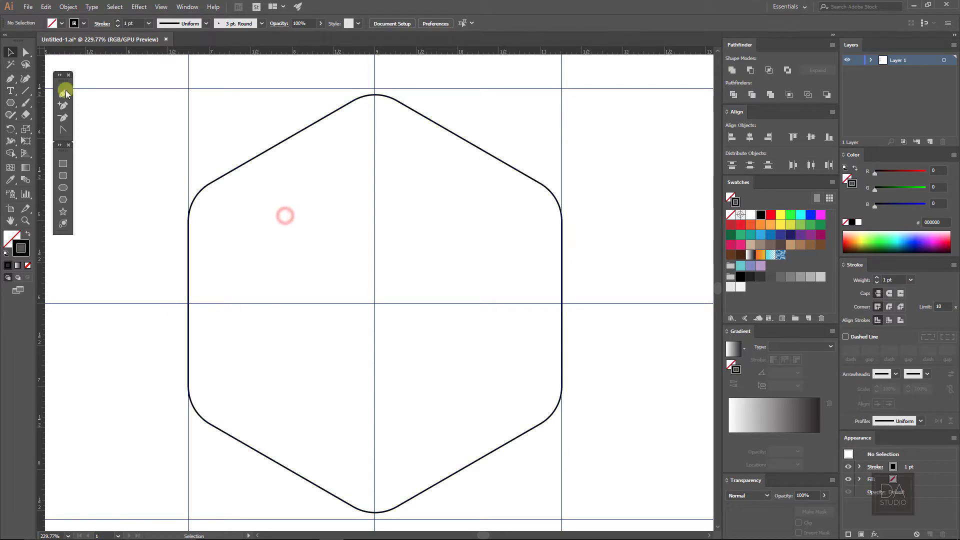
{"action": "left_click", "coordinate": [244, 164]}
{"action": "left_click", "coordinate": [44, 7]}
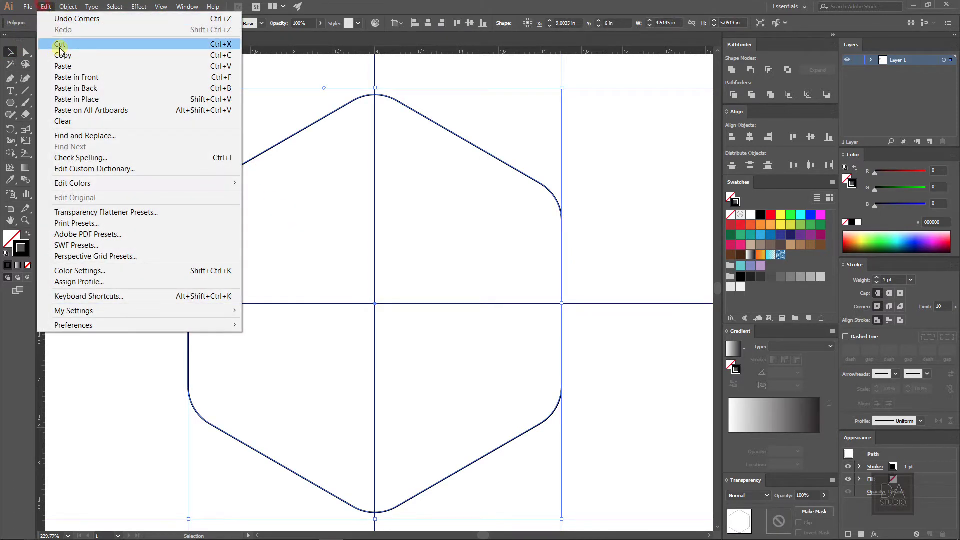
{"action": "left_click", "coordinate": [63, 56]}
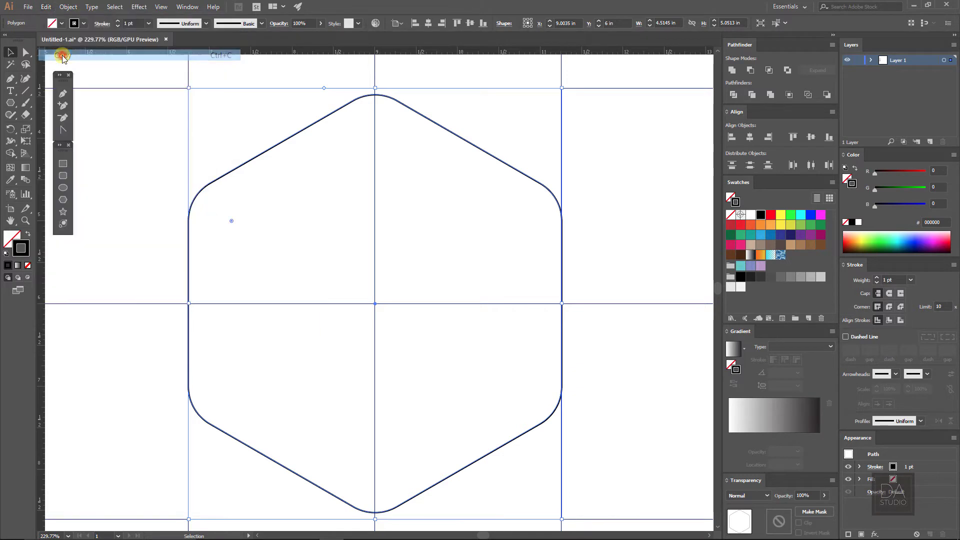
{"action": "left_click", "coordinate": [46, 6]}
{"action": "left_click", "coordinate": [62, 77]}
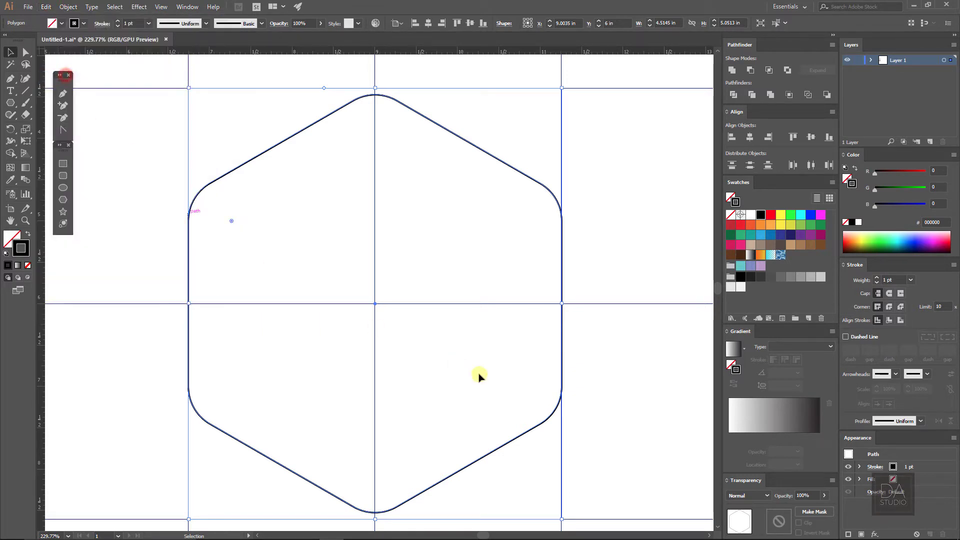
Shrink the duplicate from its centre into a smaller concentric inner hexagon
{"action": "left_click", "coordinate": [509, 467], "text": "alt"}
{"action": "left_click", "coordinate": [500, 444], "text": "alt"}
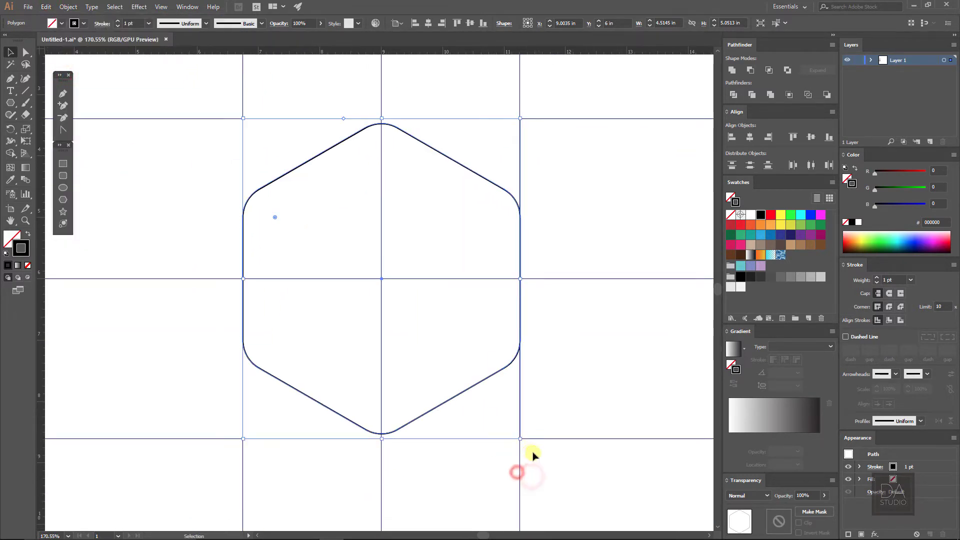
{"action": "left_click_drag", "start_coordinate": [520, 434], "coordinate": [472, 417]}
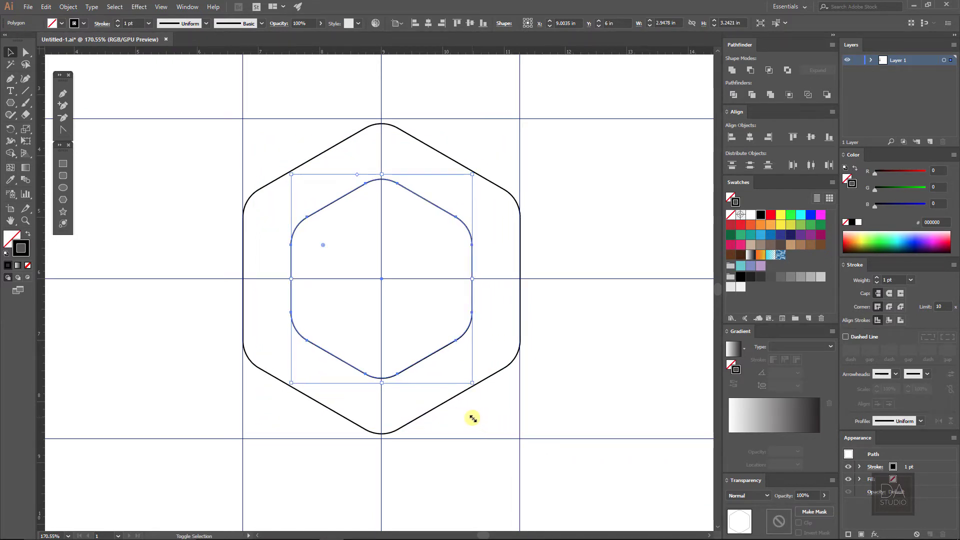
{"action": "left_click", "coordinate": [488, 331]}
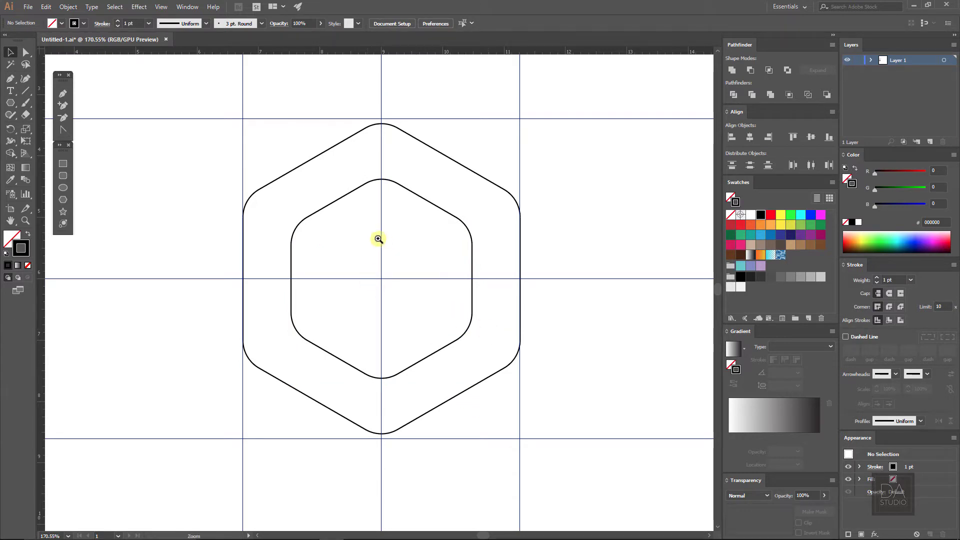
{"action": "left_click_drag", "start_coordinate": [376, 231], "coordinate": [427, 225]}
Delete the guides and make the outer hexagon a solid black fill
{"action": "left_click", "coordinate": [630, 293]}
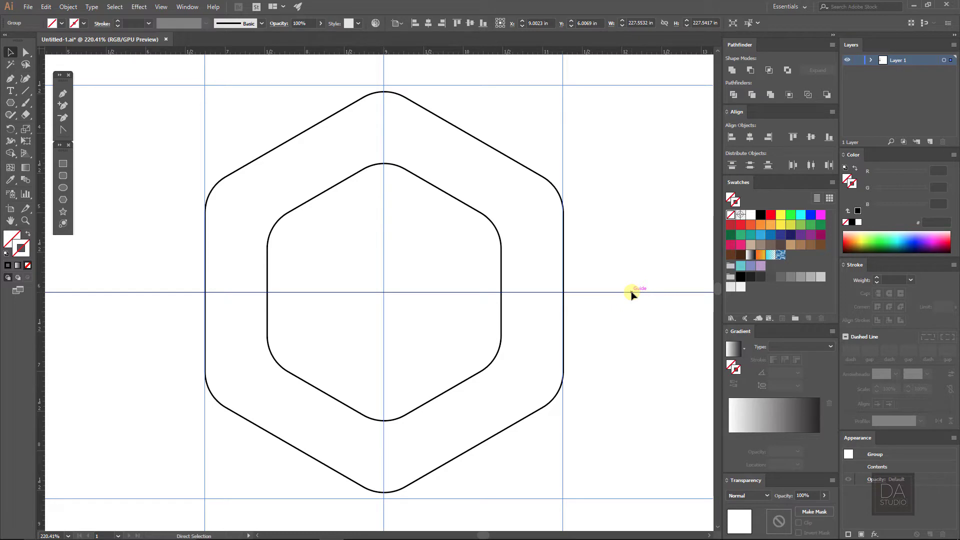
{"action": "key", "text": "Delete"}
{"action": "mouse_move", "coordinate": [582, 283]}
{"action": "left_mouse_down"}
{"action": "mouse_move", "coordinate": [456, 265]}
{"action": "mouse_move", "coordinate": [590, 268]}
{"action": "mouse_move", "coordinate": [567, 267]}
{"action": "left_mouse_up"}
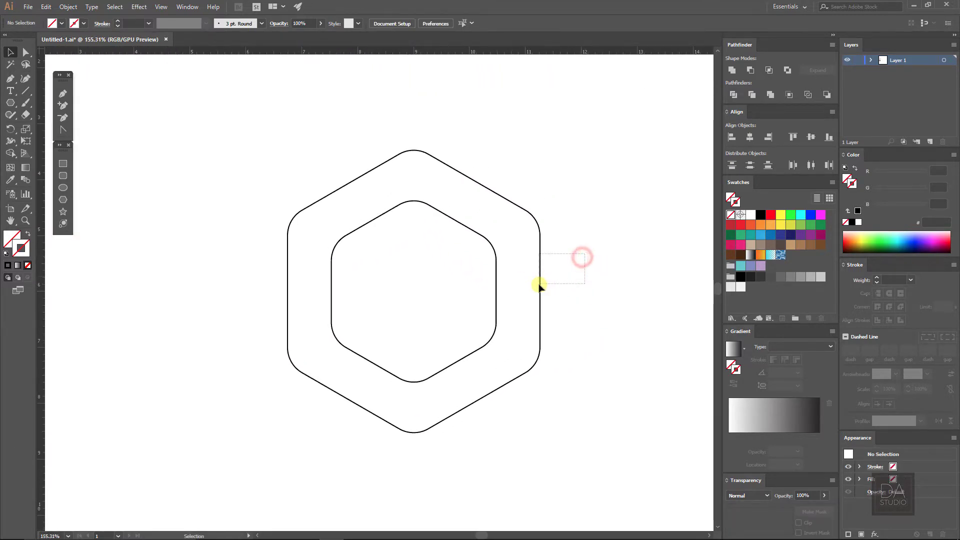
{"action": "left_click", "coordinate": [540, 284]}
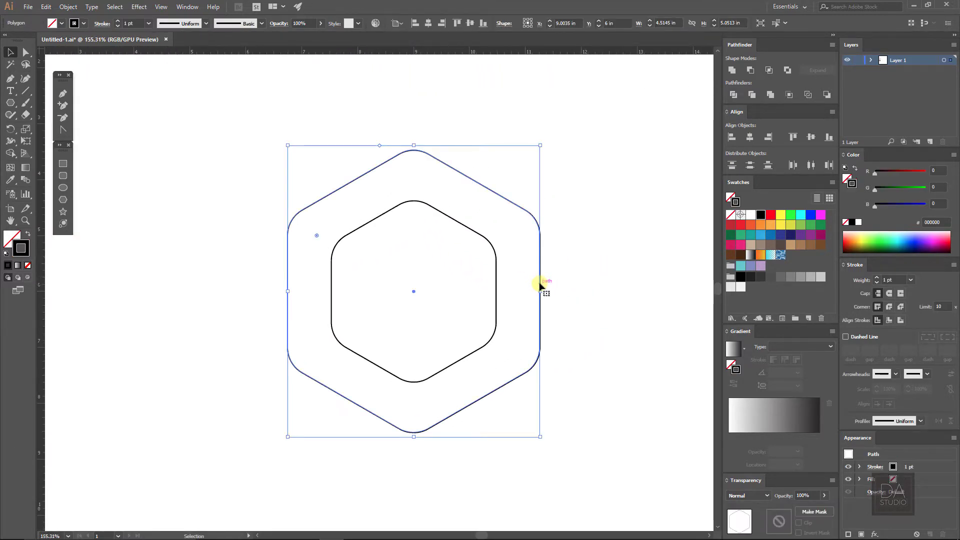
{"action": "left_click", "coordinate": [30, 234]}
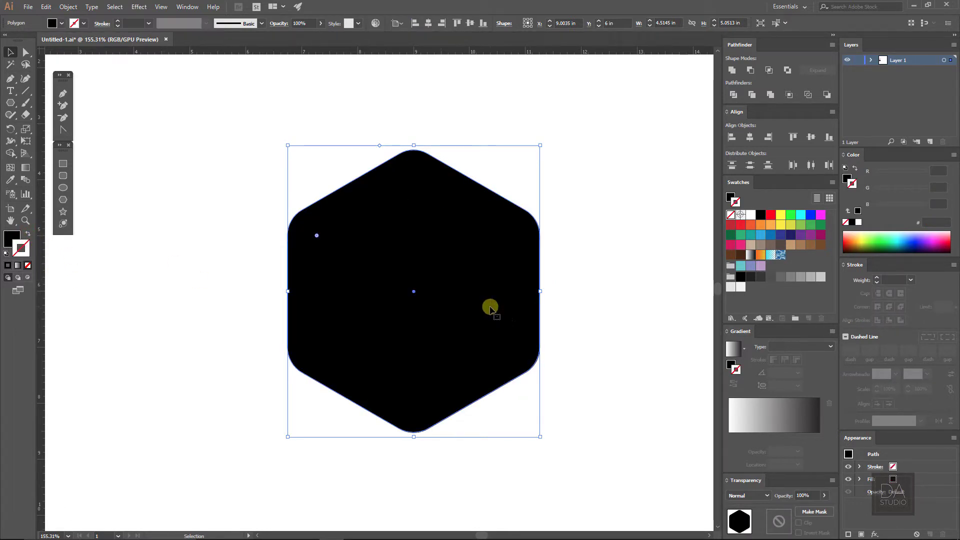
Give the inner hexagon a white fill
{"action": "left_click_drag", "start_coordinate": [490, 307], "coordinate": [496, 304]}
{"action": "key", "text": "shift+x"}
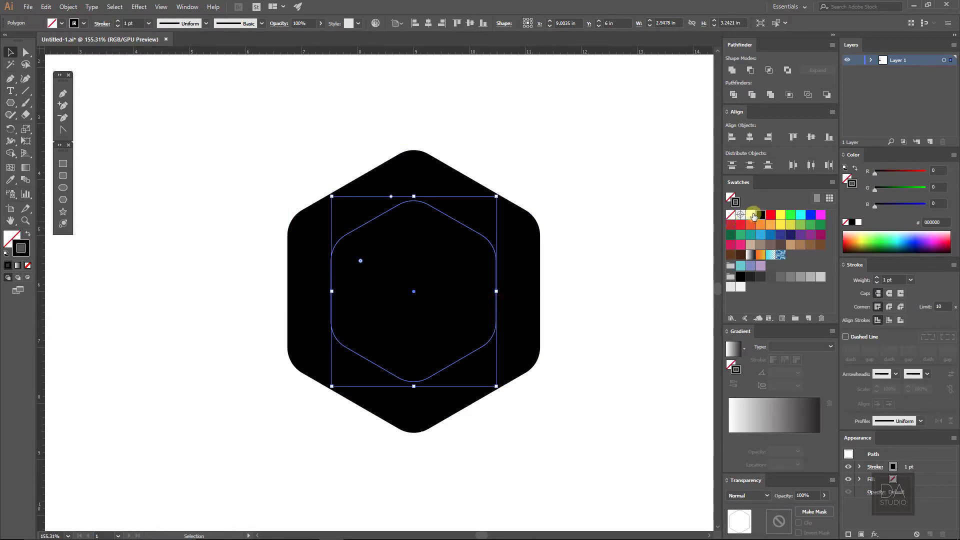
{"action": "left_click", "coordinate": [753, 216]}
{"action": "left_click", "coordinate": [29, 233]}
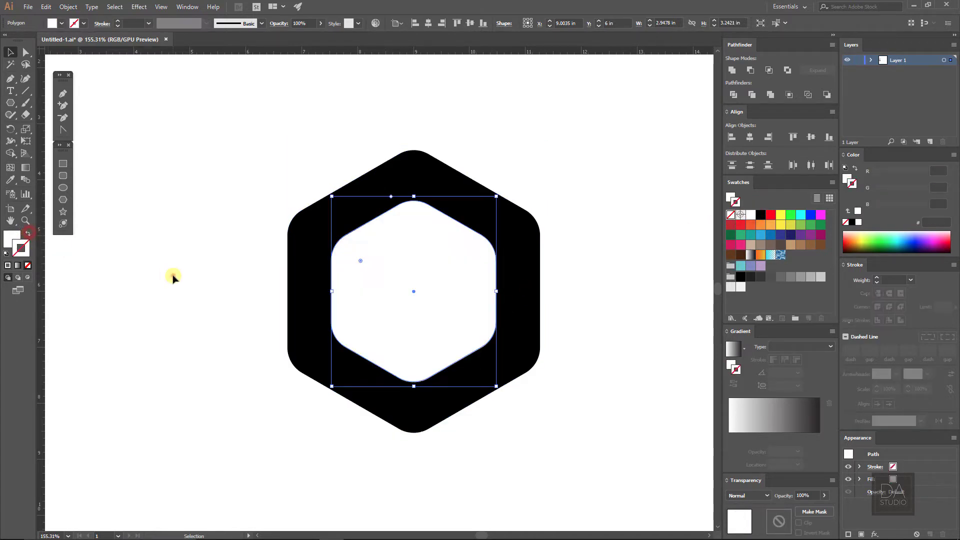
{"action": "left_click", "coordinate": [172, 275]}
Subtract the inner hexagon from the outer one to form a single hexagonal ring
{"action": "left_click_drag", "start_coordinate": [226, 192], "coordinate": [393, 298]}
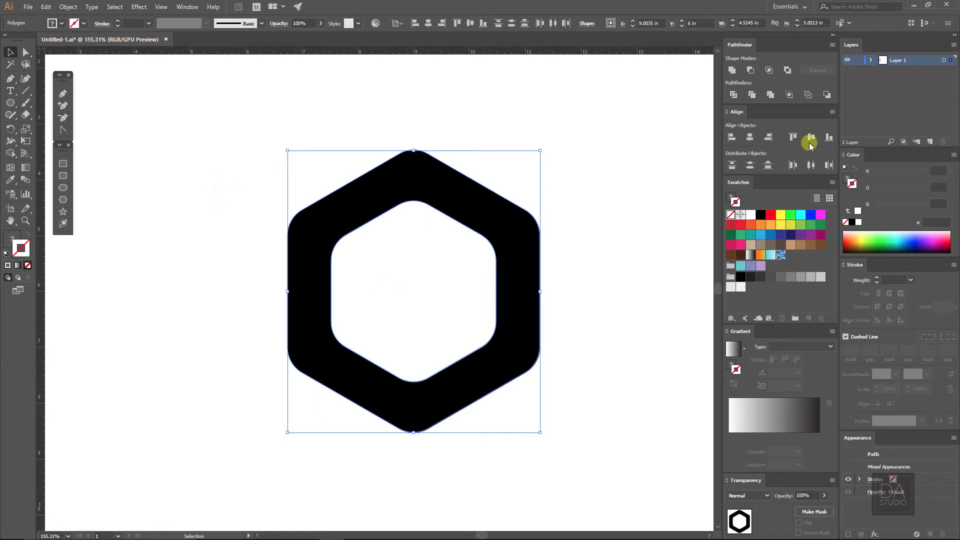
{"action": "left_click", "coordinate": [749, 70]}
{"action": "left_click", "coordinate": [583, 251]}
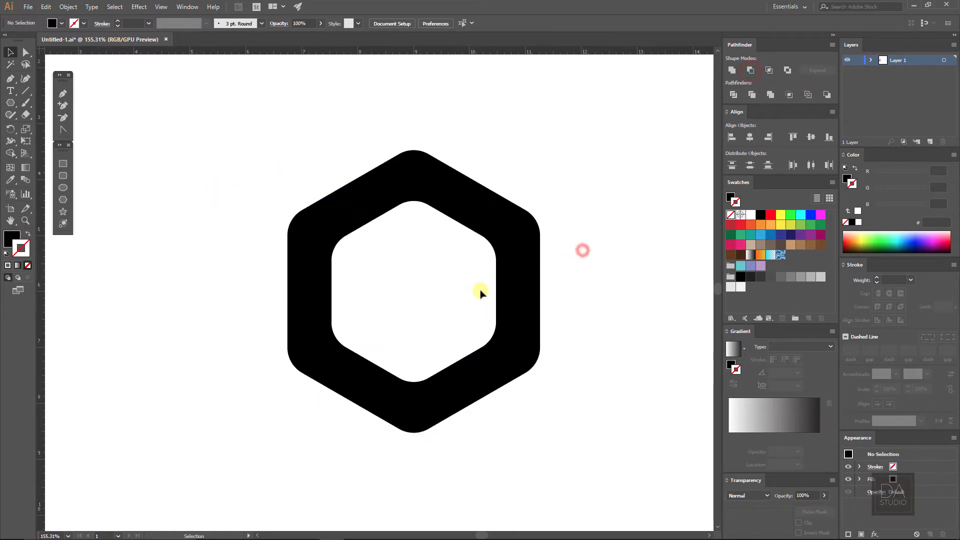
{"action": "left_click_drag", "start_coordinate": [530, 310], "coordinate": [563, 203]}
{"action": "key", "text": "ctrl+z"}
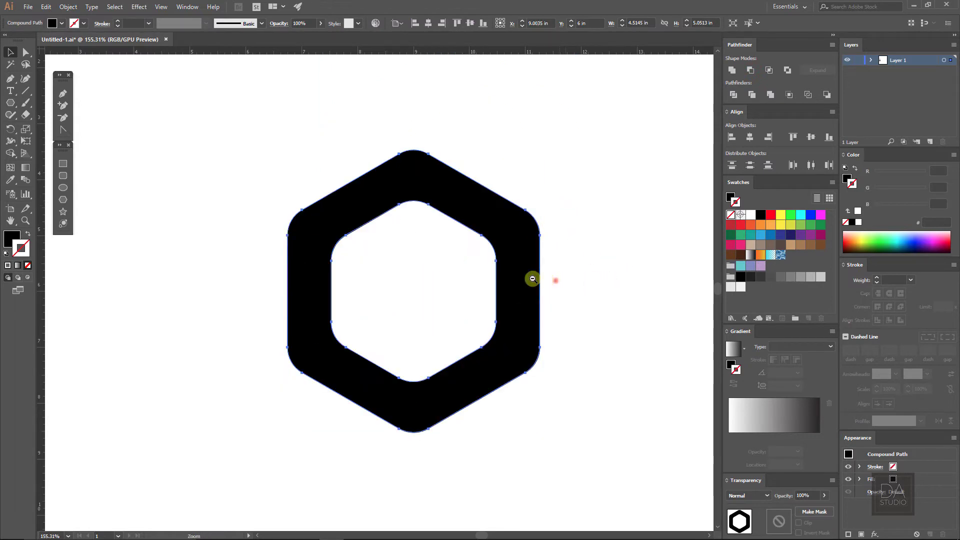
Swap the ring's black fill to a stroke so it shows as outlines only
{"action": "left_click", "coordinate": [520, 277], "text": "ctrl+alt"}
{"action": "left_click", "coordinate": [585, 268], "text": "alt"}
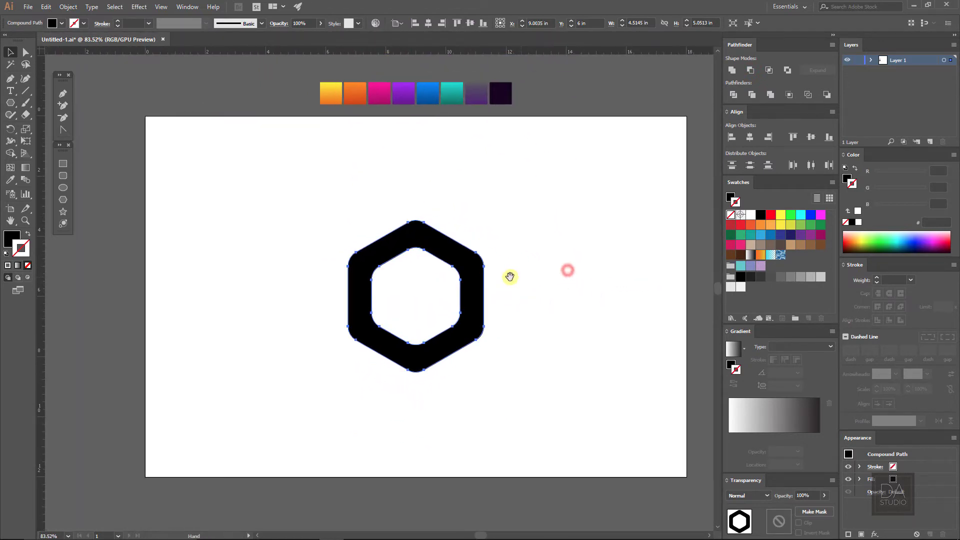
{"action": "left_click", "coordinate": [454, 263]}
{"action": "left_click", "coordinate": [440, 282]}
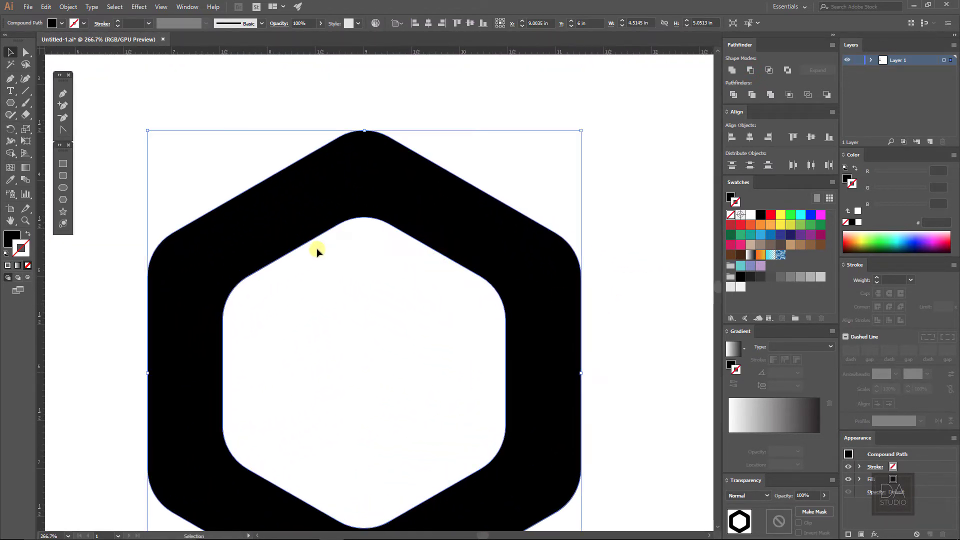
{"action": "left_click", "coordinate": [30, 236]}
{"action": "left_click", "coordinate": [368, 314]}
Draw a straight path from the inner hexagon out past the outer one at the upper-left
{"action": "left_click_drag", "start_coordinate": [293, 182], "coordinate": [375, 195]}
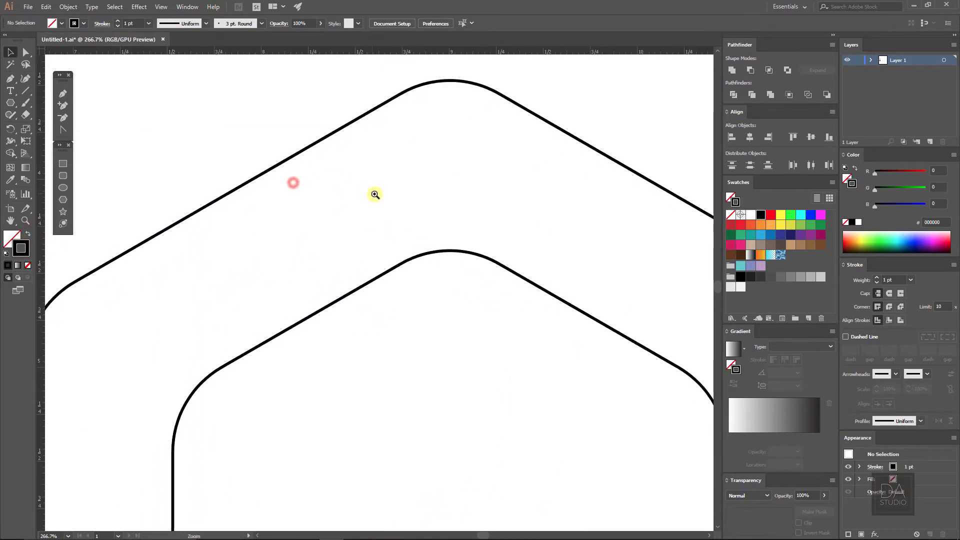
{"action": "left_click", "coordinate": [414, 259], "text": "alt"}
{"action": "left_click", "coordinate": [385, 284], "text": "alt"}
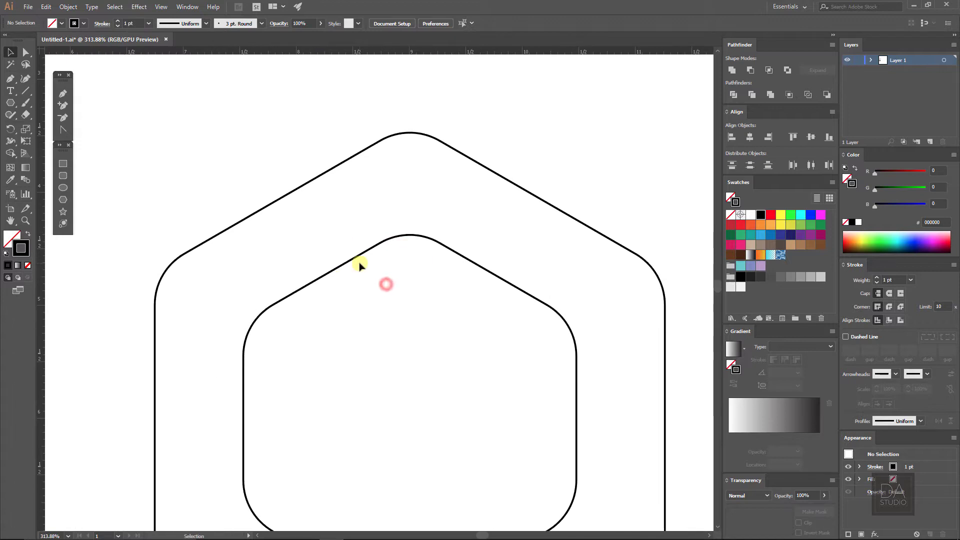
{"action": "left_click", "coordinate": [356, 258]}
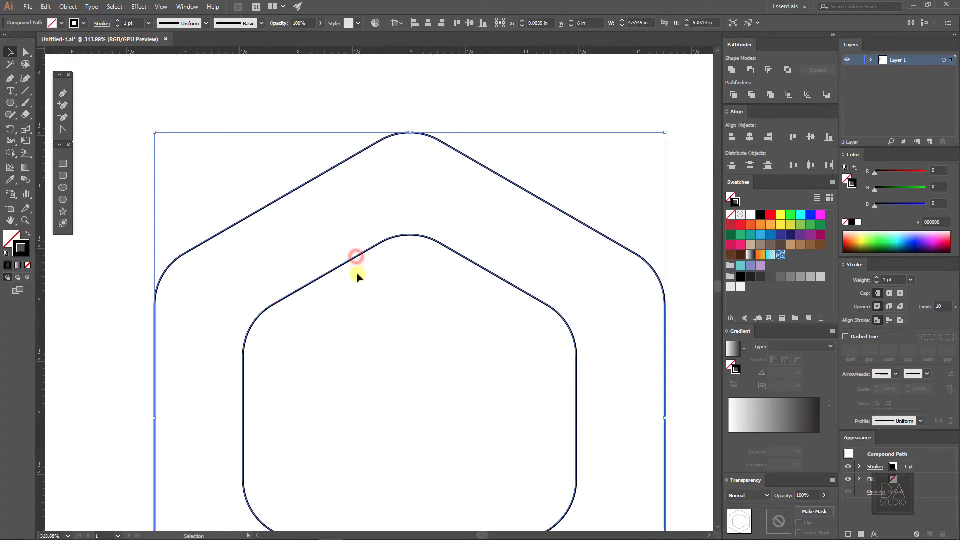
{"action": "left_click", "coordinate": [63, 94]}
{"action": "left_click", "coordinate": [422, 278], "text": "ctrl"}
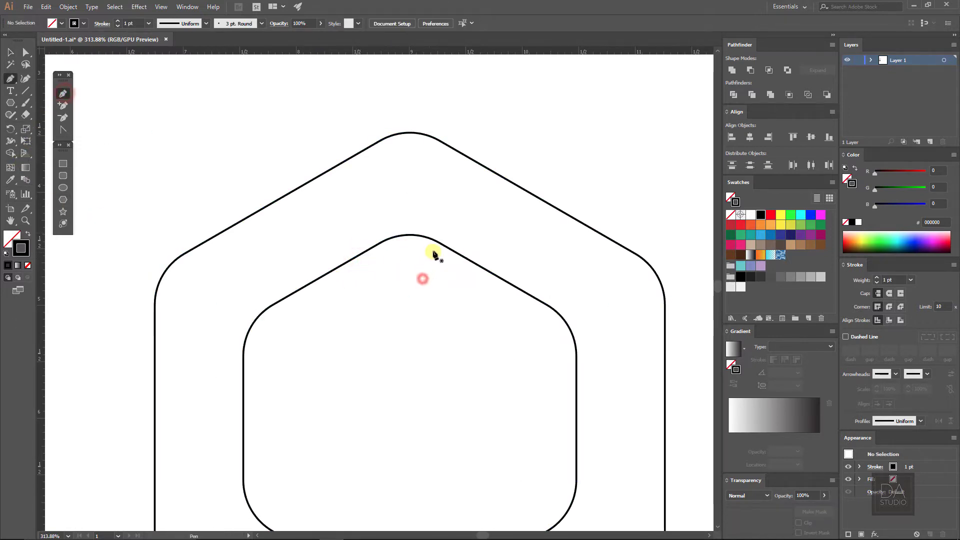
{"action": "left_click", "coordinate": [439, 244]}
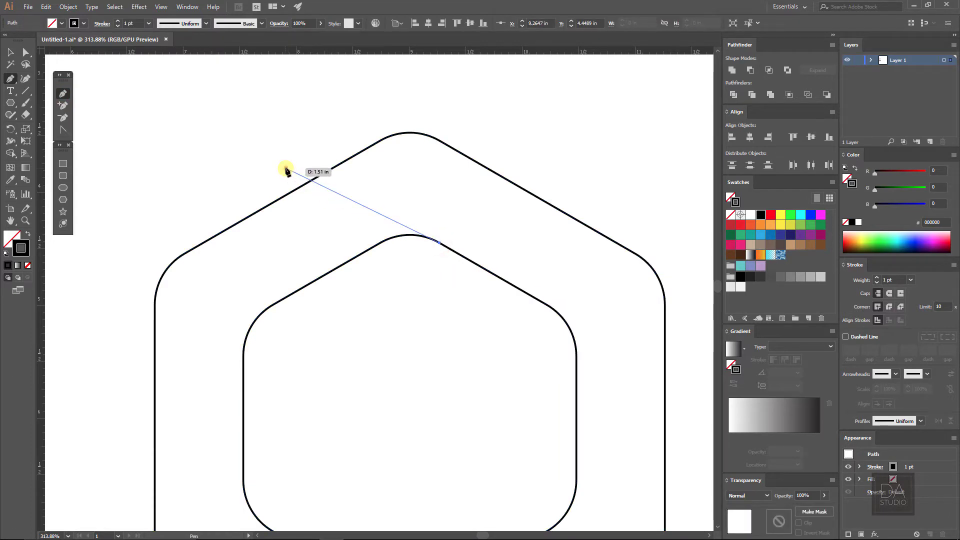
{"action": "mouse_move", "coordinate": [284, 168]}
{"action": "left_mouse_down"}
{"action": "mouse_move", "coordinate": [248, 160]}
{"action": "mouse_move", "coordinate": [257, 162]}
{"action": "left_mouse_up"}
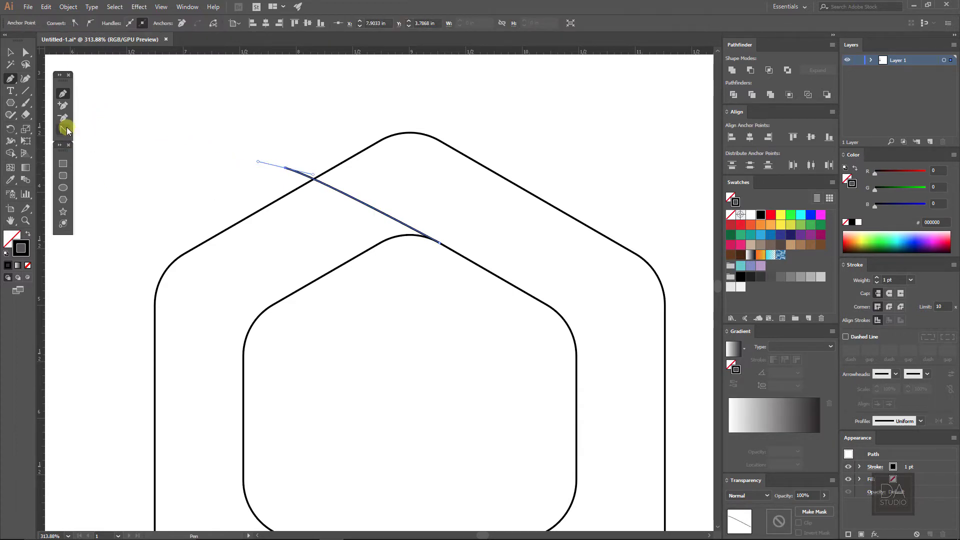
Bend the line into an upward curve and refine its handles and outer end
{"action": "left_click", "coordinate": [65, 129]}
{"action": "mouse_move", "coordinate": [323, 185]}
{"action": "left_mouse_down"}
{"action": "mouse_move", "coordinate": [332, 181]}
{"action": "mouse_move", "coordinate": [330, 197]}
{"action": "left_mouse_up"}
{"action": "left_click", "coordinate": [27, 52]}
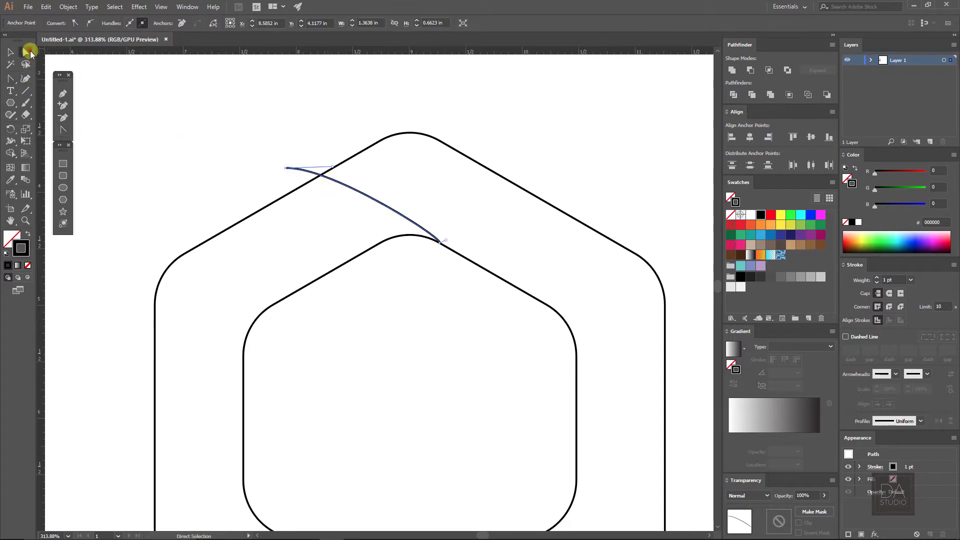
{"action": "left_click_drag", "start_coordinate": [446, 242], "coordinate": [415, 229]}
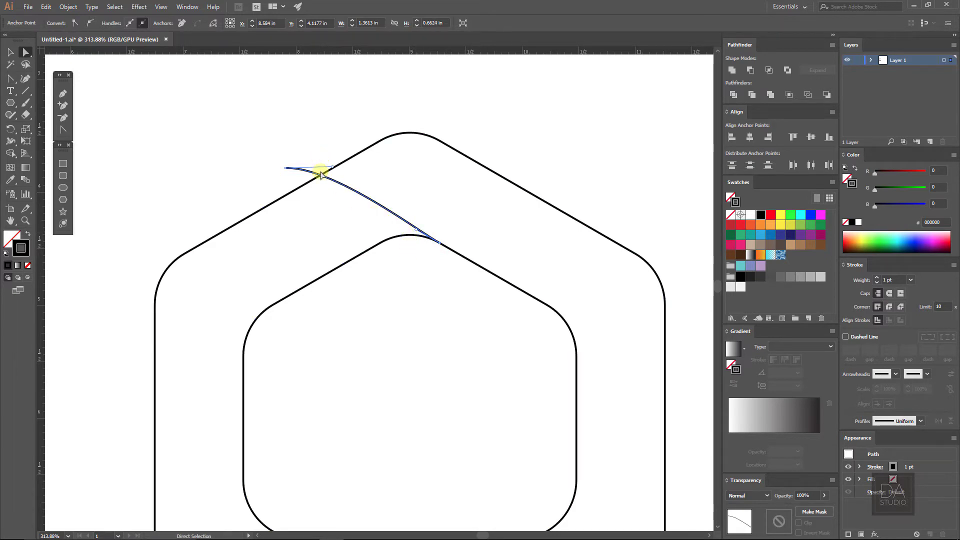
{"action": "left_click_drag", "start_coordinate": [333, 168], "coordinate": [310, 155]}
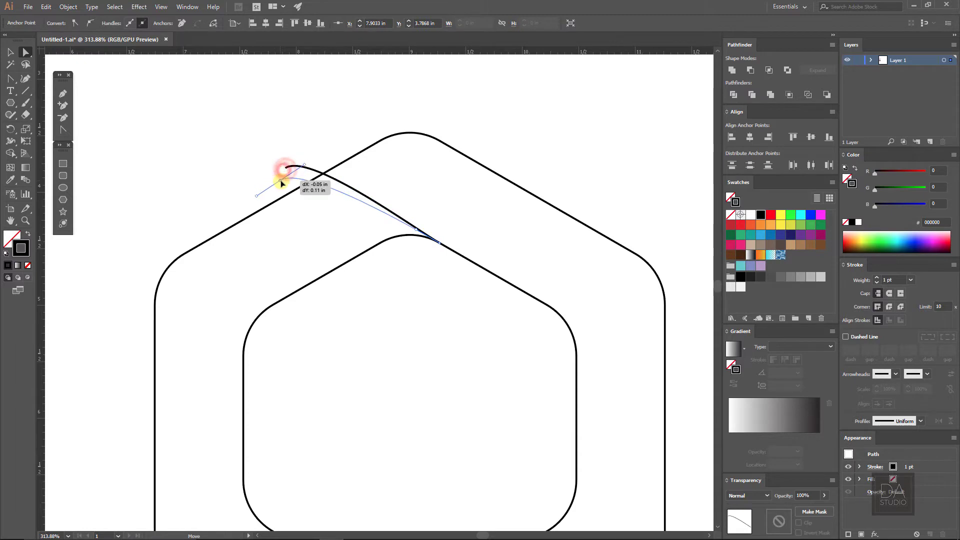
{"action": "left_click_drag", "start_coordinate": [286, 173], "coordinate": [310, 154]}
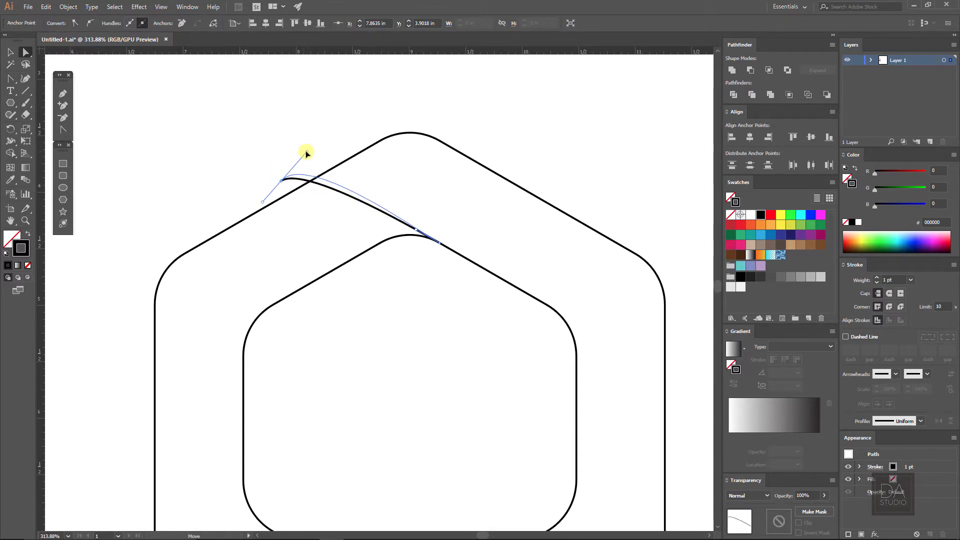
{"action": "left_click", "coordinate": [391, 297]}
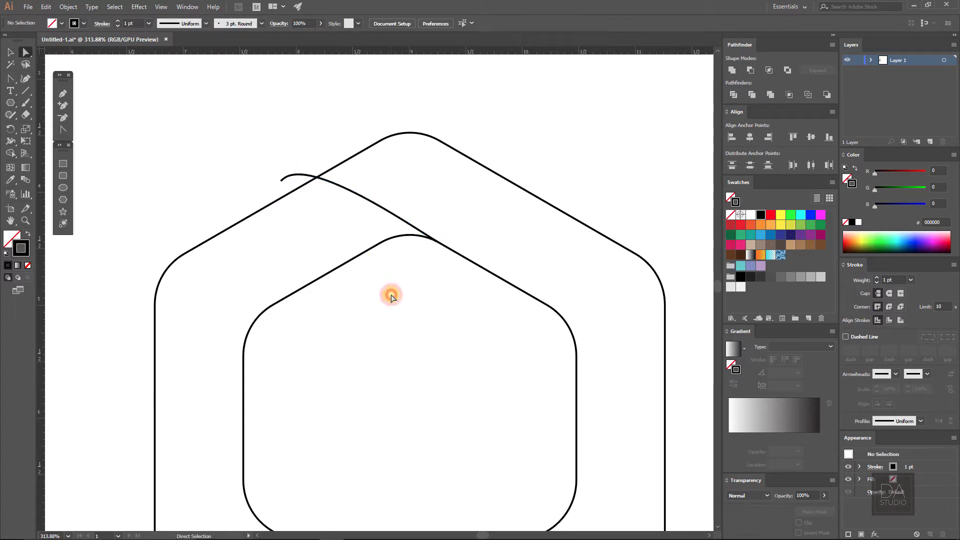
{"action": "scroll", "coordinate": [391, 297], "scroll_direction": "down", "scroll_amount": 5}
{"action": "scroll", "coordinate": [527, 271], "scroll_direction": "up", "scroll_amount": 1}
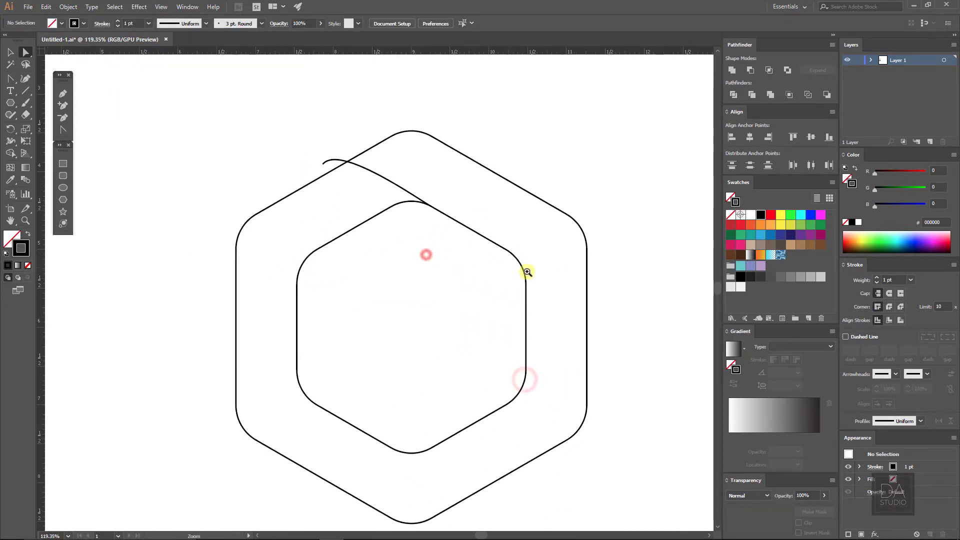
{"action": "scroll", "coordinate": [502, 268], "scroll_direction": "down", "scroll_amount": 3}
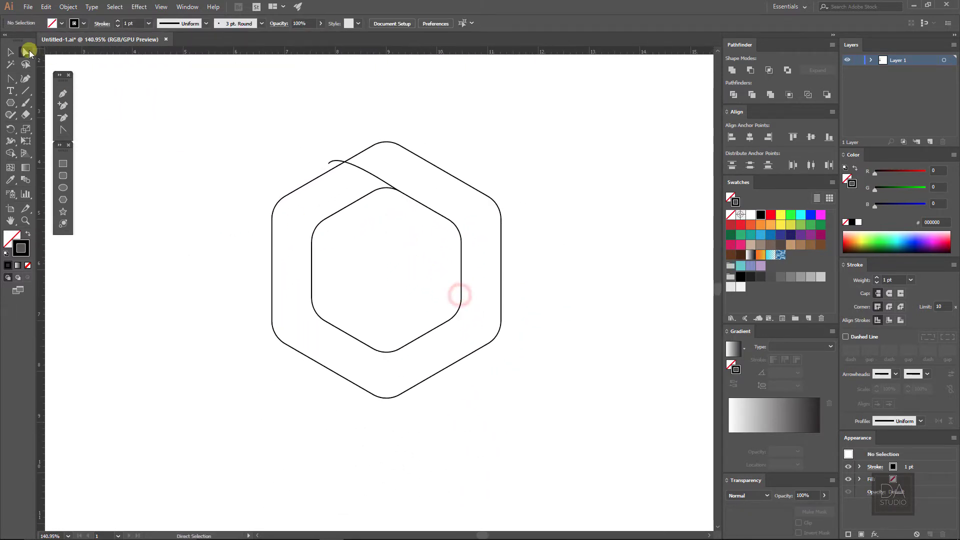
{"action": "left_click", "coordinate": [10, 53]}
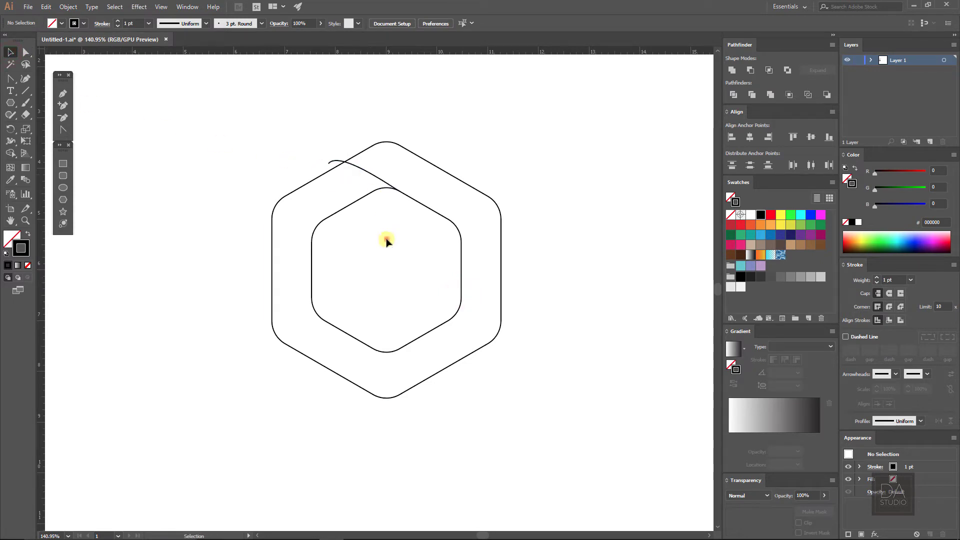
{"action": "scroll", "coordinate": [386, 240], "scroll_direction": "down", "scroll_amount": 2}
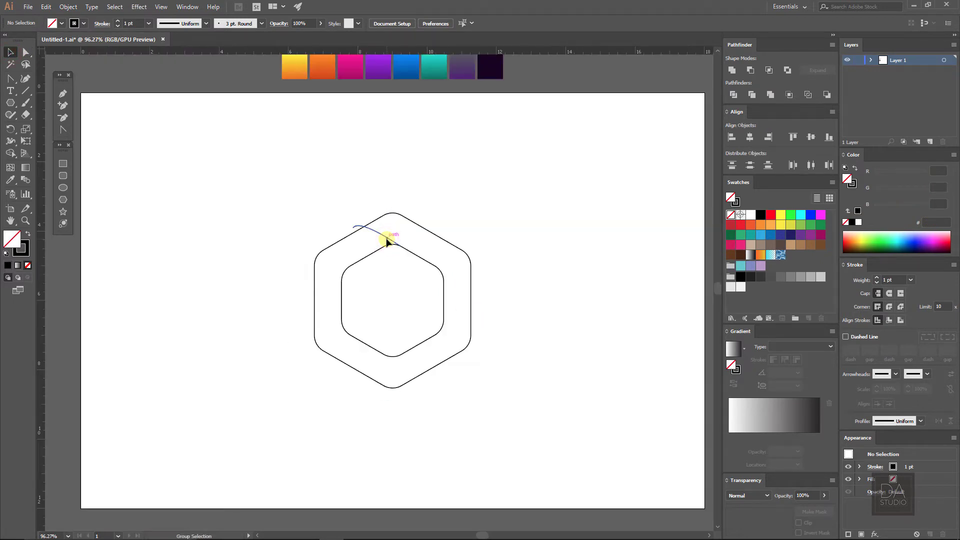
Rotate-copy the curve 60° around the ring's centre, repeating until six curves surround the ring
{"action": "left_click", "coordinate": [386, 241]}
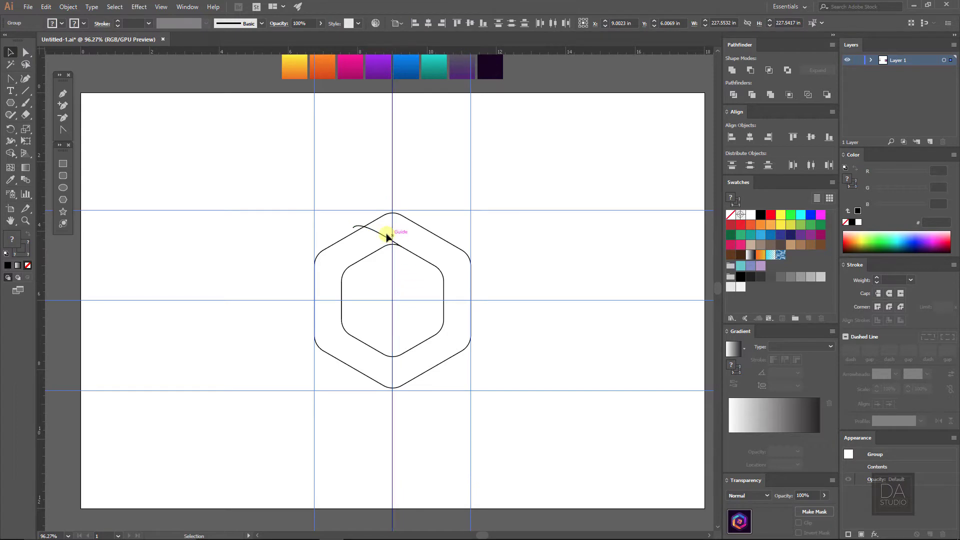
{"action": "left_click", "coordinate": [379, 236]}
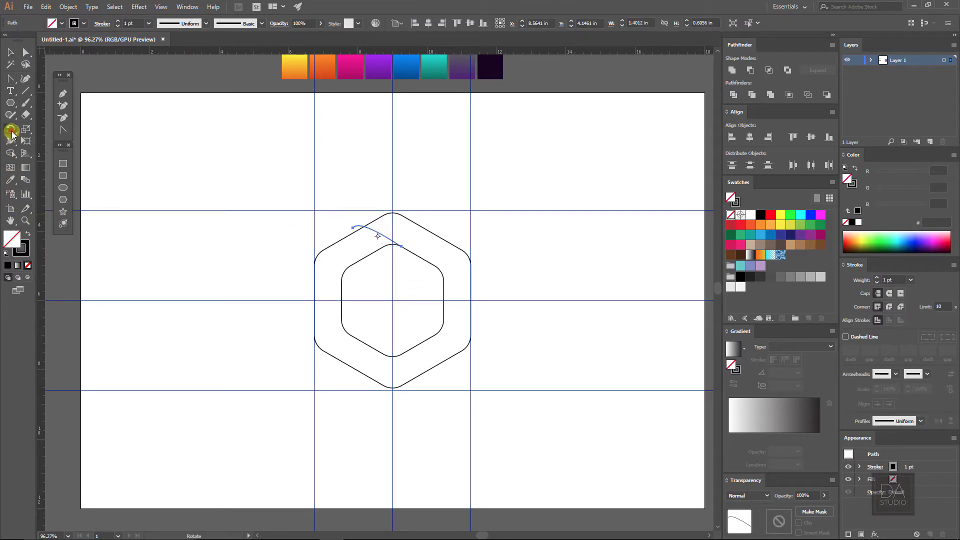
{"action": "left_click", "coordinate": [392, 300], "text": "alt"}
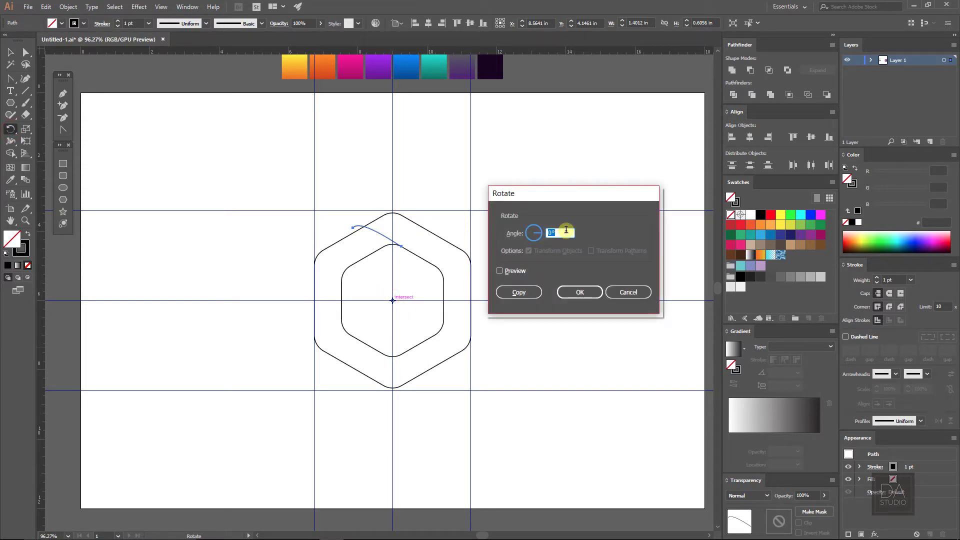
{"action": "left_click", "coordinate": [515, 270]}
{"action": "left_click", "coordinate": [518, 292]}
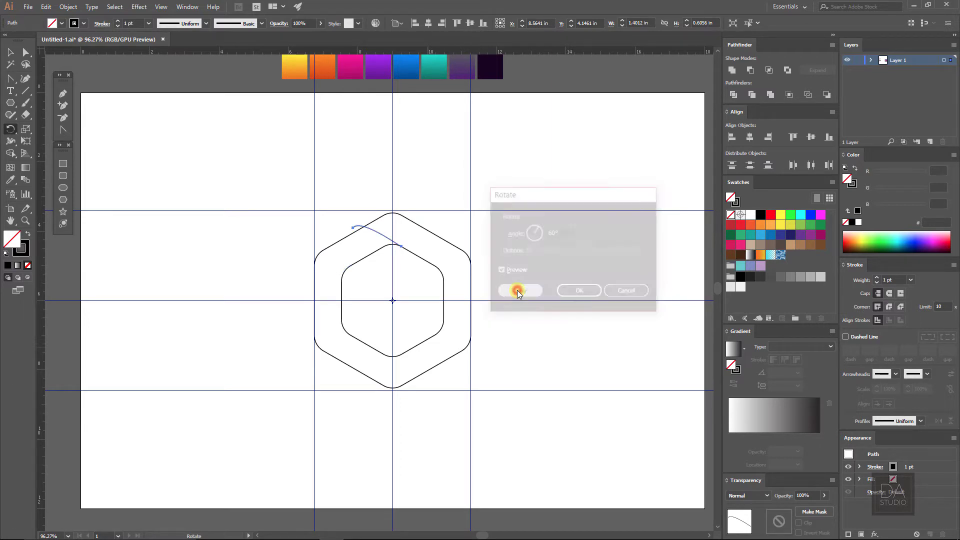
{"action": "key", "text": "ctrl+d"}
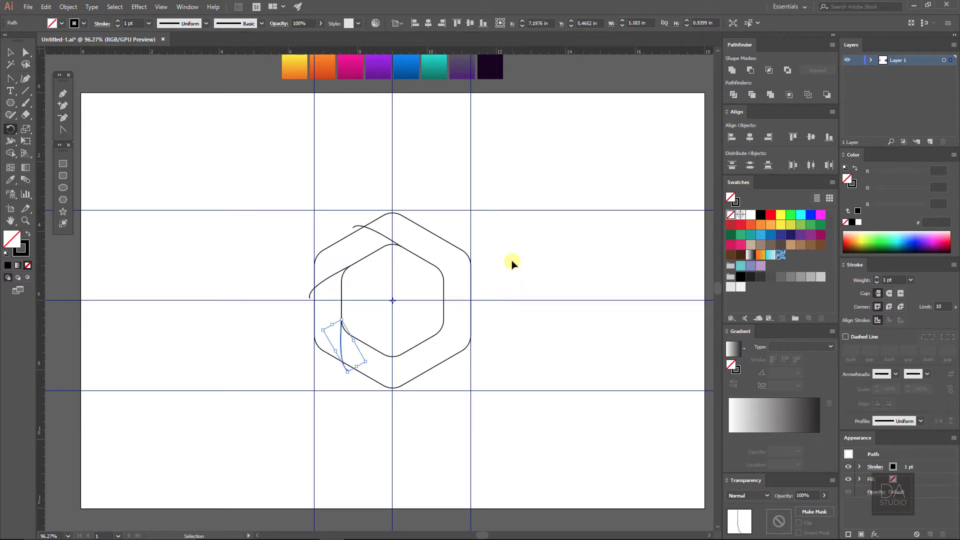
{"action": "key", "text": "ctrl+d"}
{"action": "key", "text": "ctrl+d"}
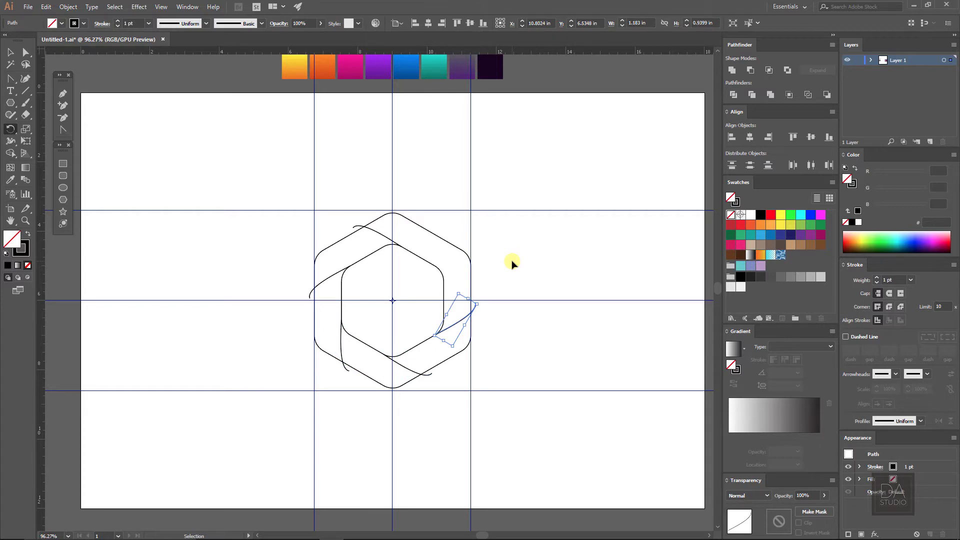
{"action": "key", "text": "ctrl+d"}
{"action": "left_click", "coordinate": [512, 262]}
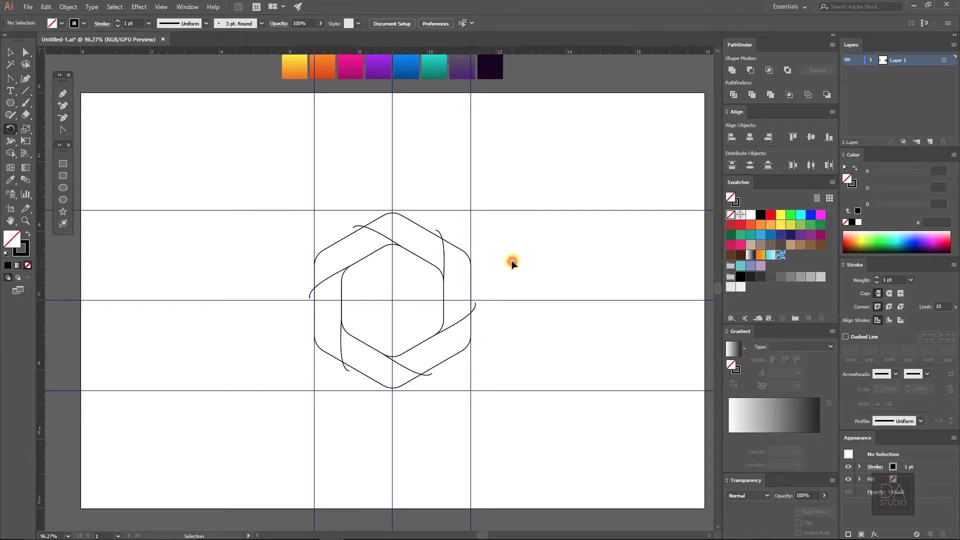
{"action": "left_click", "coordinate": [10, 54]}
{"action": "key", "text": "ctrl+alt+5"}
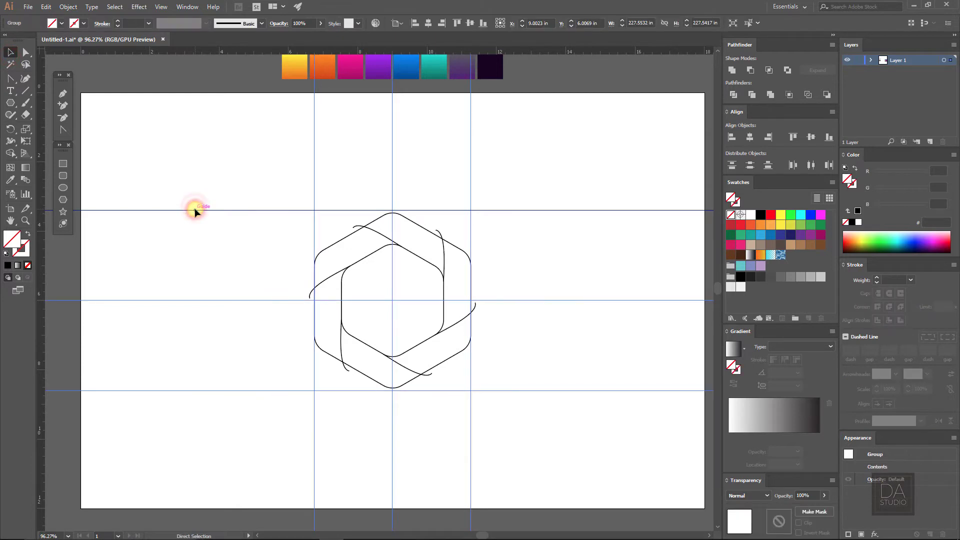
{"action": "key", "text": "Delete"}
{"action": "mouse_move", "coordinate": [311, 186]}
{"action": "left_mouse_down"}
{"action": "mouse_move", "coordinate": [436, 335]}
{"action": "mouse_move", "coordinate": [502, 397]}
{"action": "left_mouse_up"}
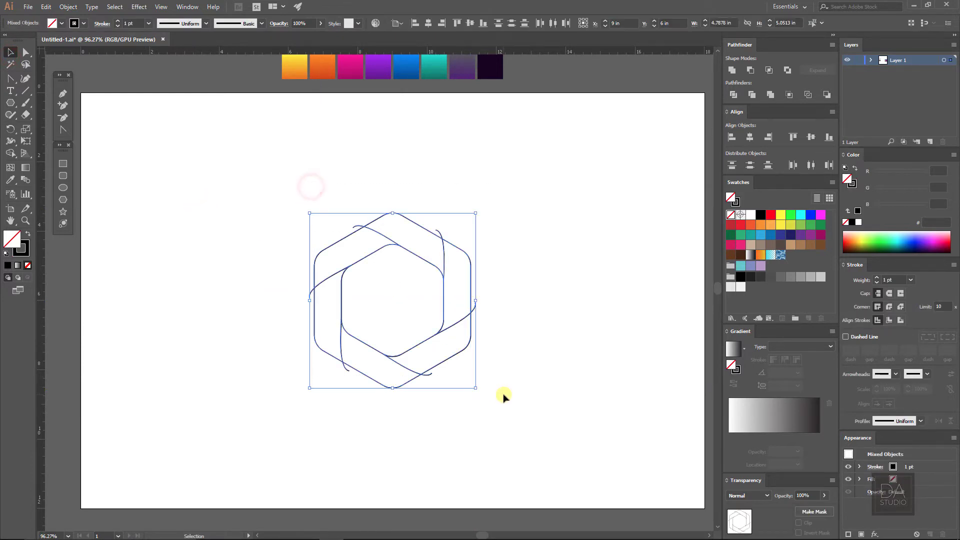
{"action": "left_click", "coordinate": [484, 388]}
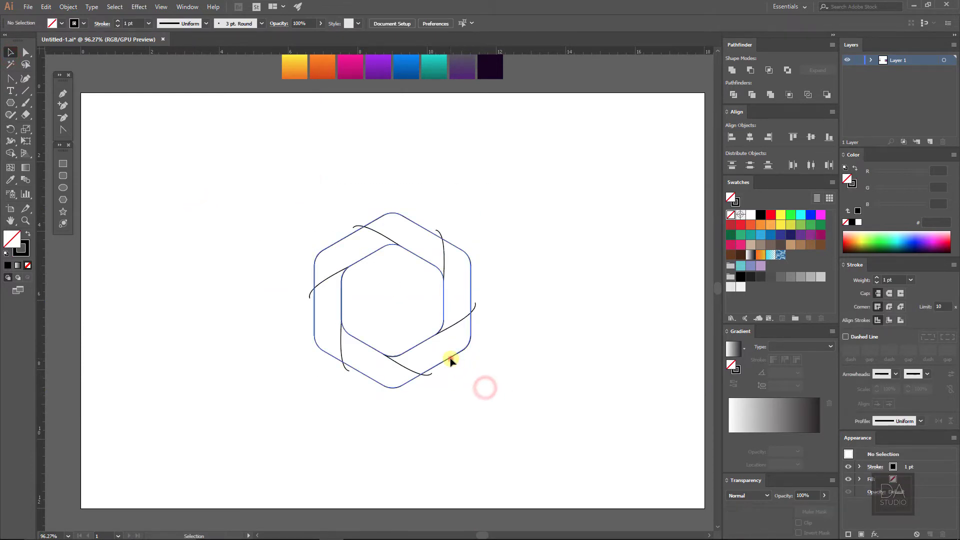
{"action": "left_click", "coordinate": [450, 359]}
{"action": "left_click", "coordinate": [27, 235]}
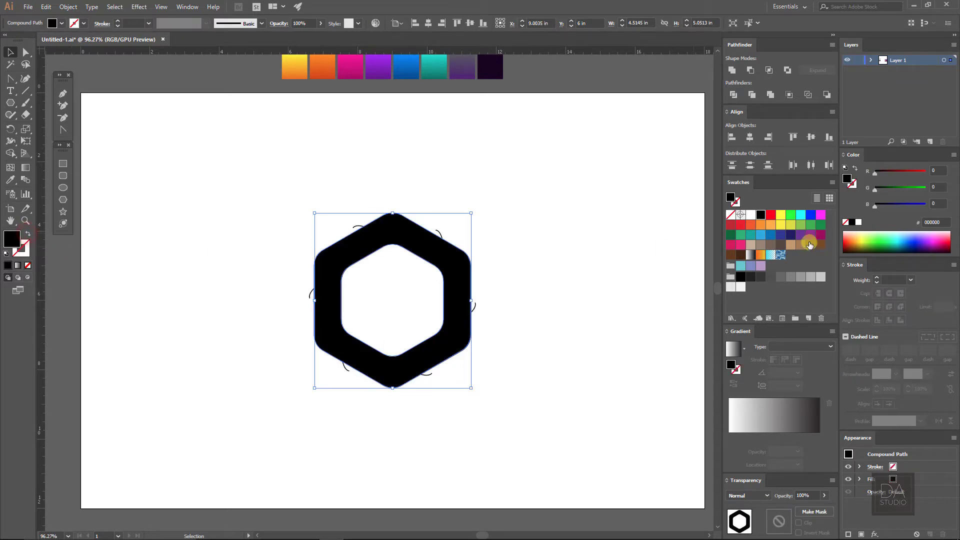
{"action": "left_click", "coordinate": [749, 225]}
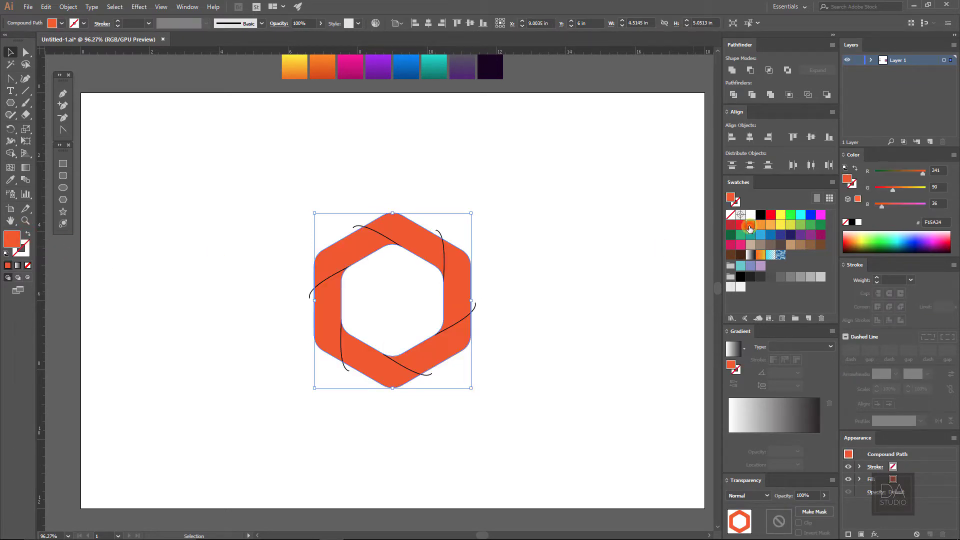
{"action": "left_click", "coordinate": [532, 249]}
{"action": "left_click_drag", "start_coordinate": [505, 197], "coordinate": [287, 395]}
{"action": "left_click", "coordinate": [419, 311], "text": "ctrl"}
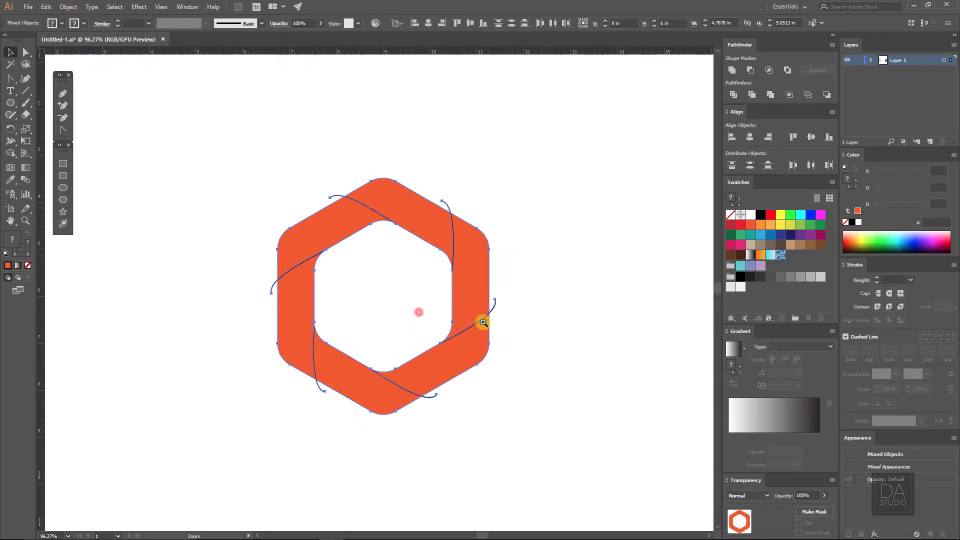
{"action": "mouse_move", "coordinate": [483, 322]}
{"action": "left_mouse_down"}
{"action": "mouse_move", "coordinate": [568, 336]}
{"action": "mouse_move", "coordinate": [508, 337]}
{"action": "left_mouse_up"}
Snap the upper-left and lower-left curves' inner ends onto the ring's inner edge
{"action": "left_click", "coordinate": [544, 334]}
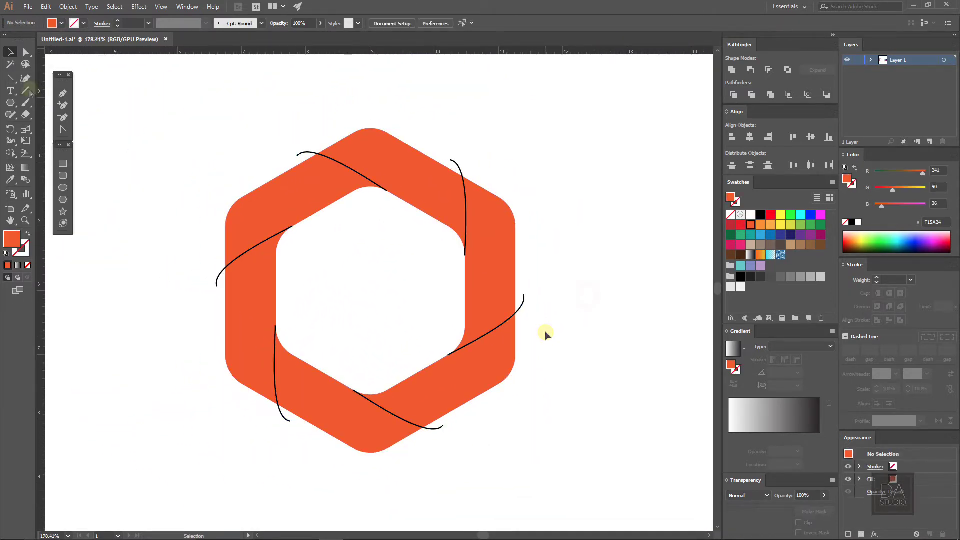
{"action": "left_click_drag", "start_coordinate": [325, 237], "coordinate": [403, 248]}
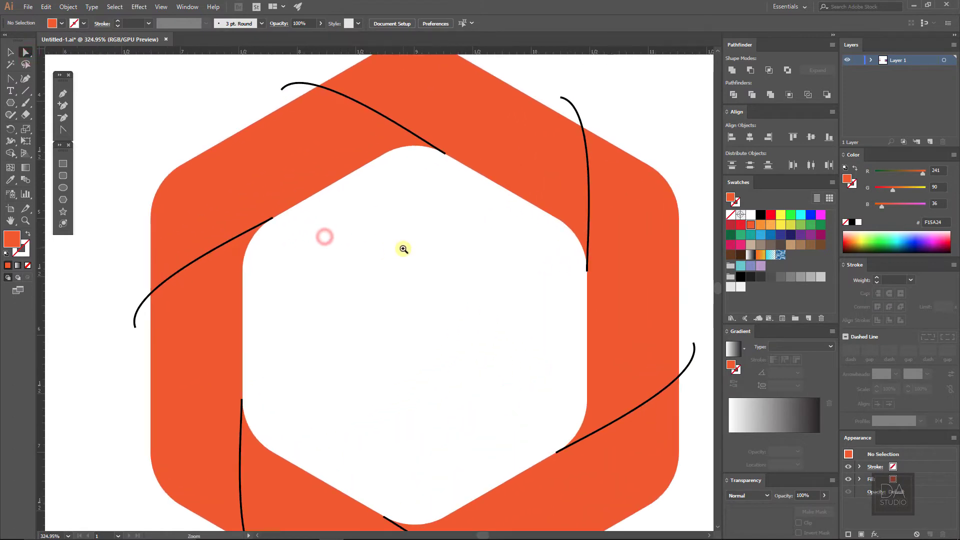
{"action": "left_click_drag", "start_coordinate": [339, 325], "coordinate": [328, 299]}
{"action": "left_click_drag", "start_coordinate": [328, 293], "coordinate": [325, 270]}
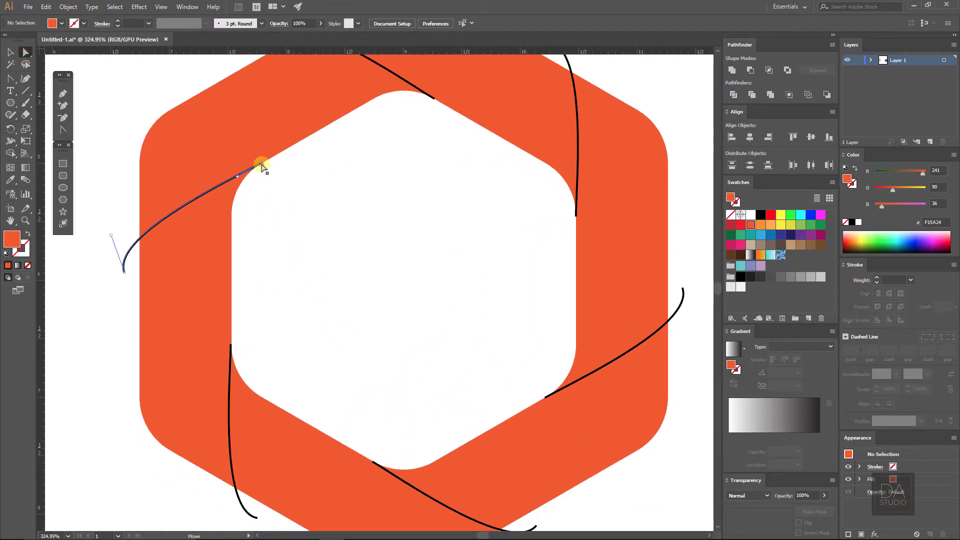
{"action": "left_click_drag", "start_coordinate": [262, 166], "coordinate": [266, 165]}
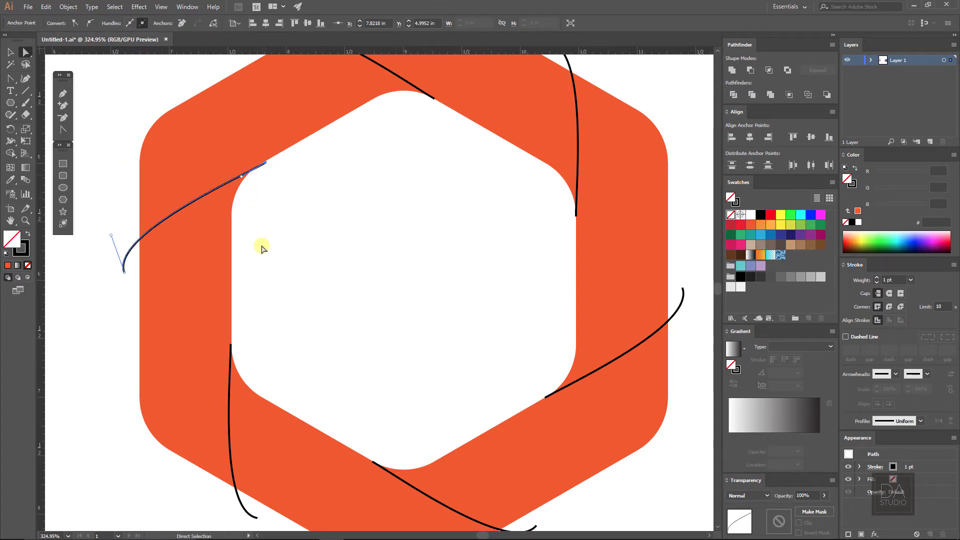
{"action": "left_click_drag", "start_coordinate": [230, 345], "coordinate": [233, 338]}
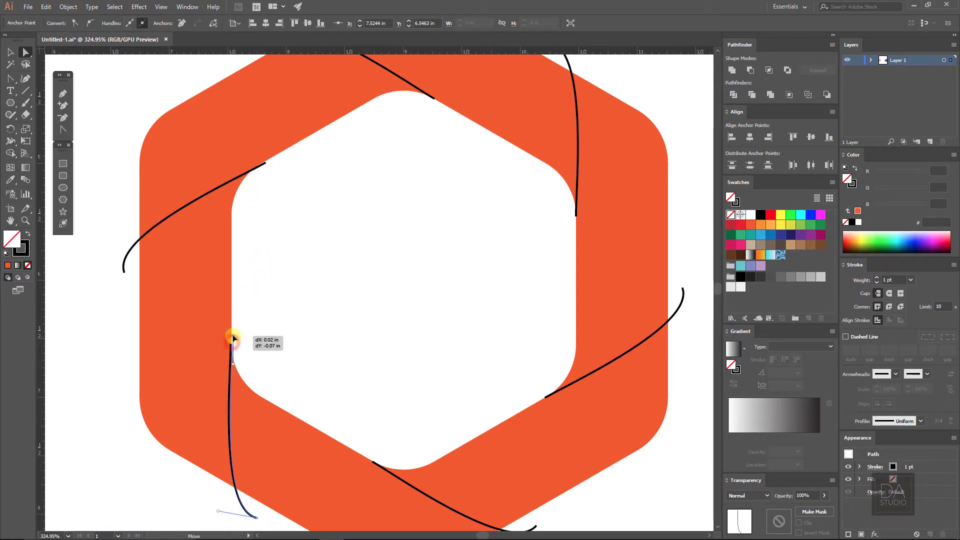
{"action": "left_click", "coordinate": [277, 343]}
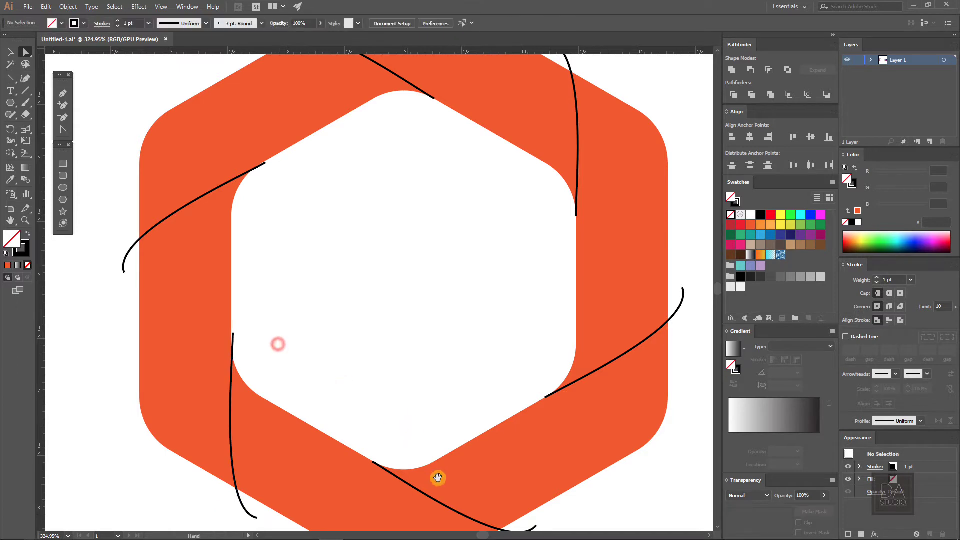
Snap the bottom and right curves' inner ends onto the ring's inner corners
{"action": "left_click_drag", "start_coordinate": [440, 475], "coordinate": [405, 412]}
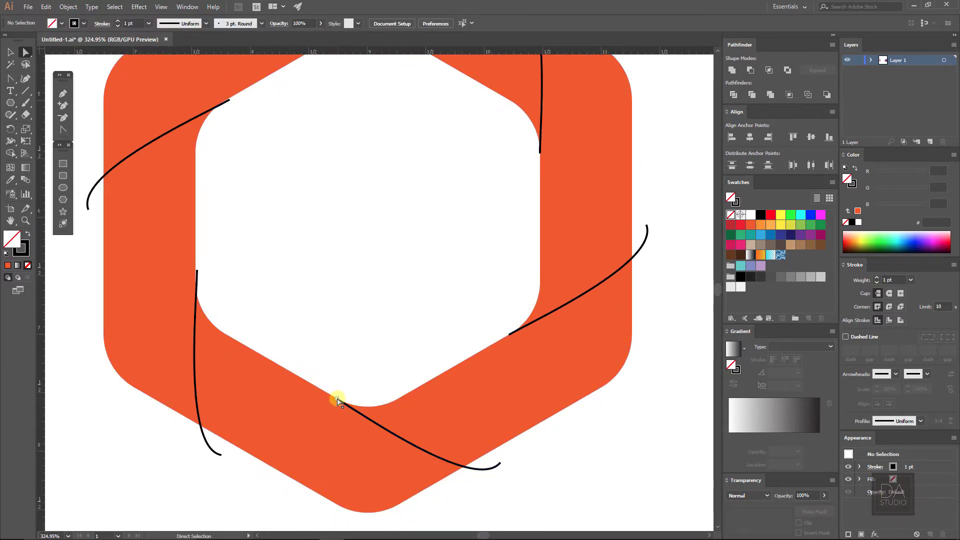
{"action": "left_click_drag", "start_coordinate": [336, 397], "coordinate": [331, 393]}
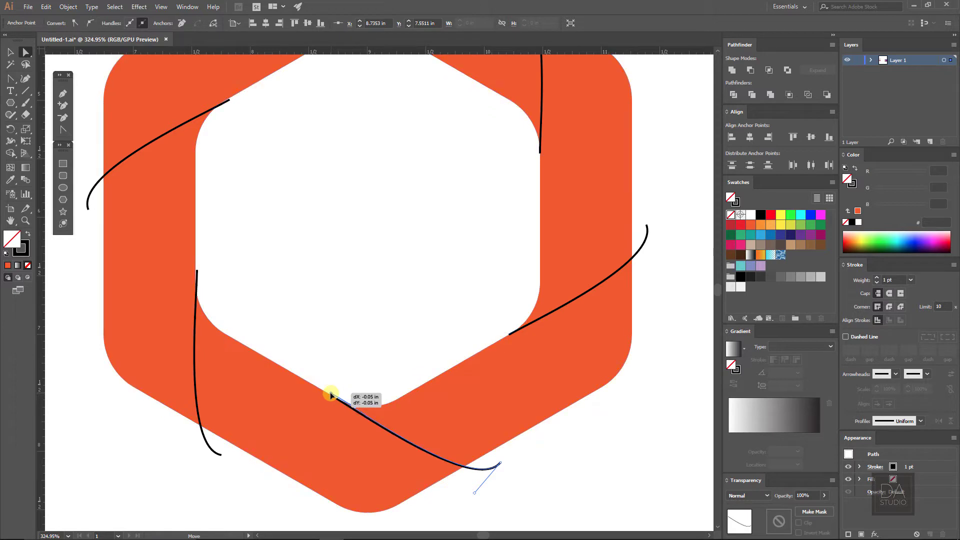
{"action": "left_click", "coordinate": [378, 326]}
{"action": "left_click", "coordinate": [509, 335]}
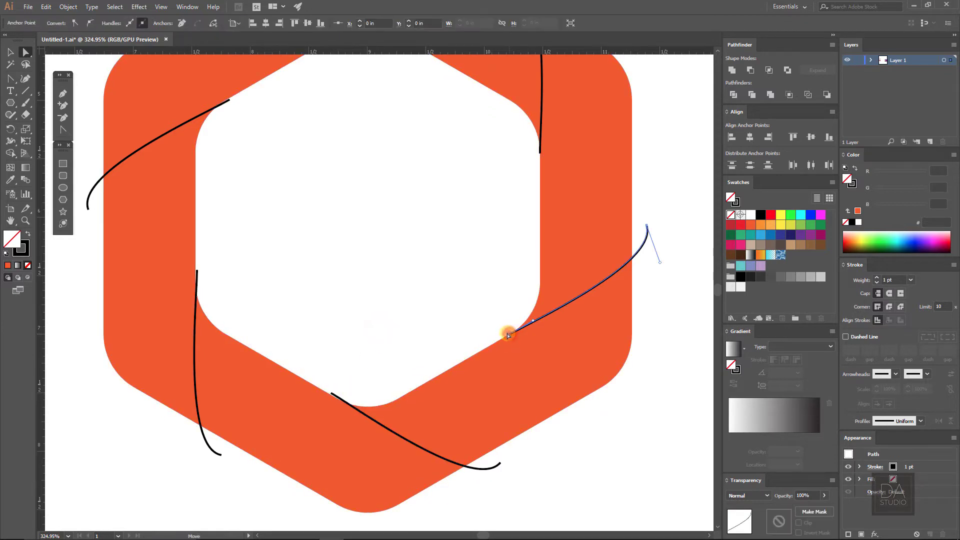
{"action": "left_click_drag", "start_coordinate": [505, 336], "coordinate": [508, 334]}
Zoom out and select the ring together with all six curves
{"action": "left_click", "coordinate": [624, 437]}
{"action": "scroll", "coordinate": [619, 369], "scroll_direction": "down", "scroll_amount": 3}
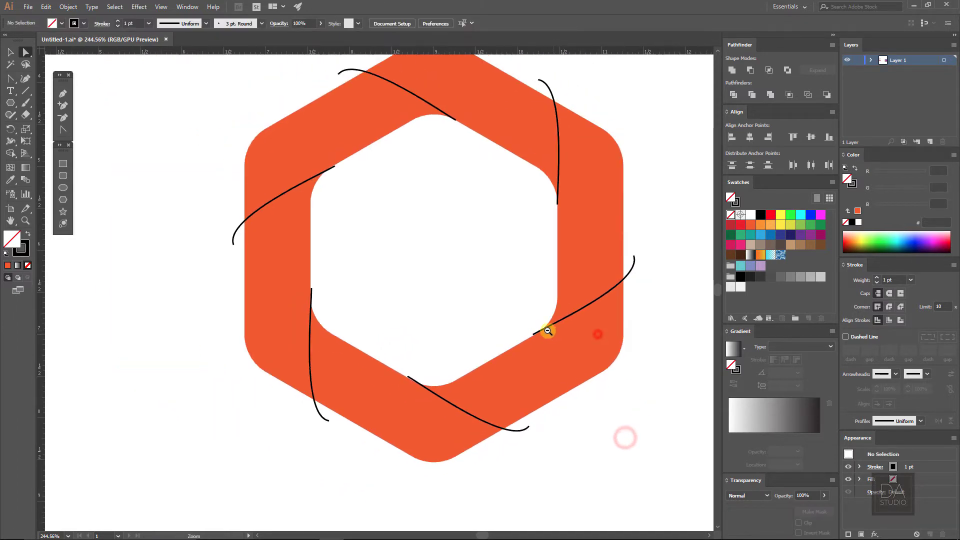
{"action": "left_click_drag", "start_coordinate": [598, 332], "coordinate": [424, 273]}
{"action": "scroll", "coordinate": [419, 273], "scroll_direction": "down", "scroll_amount": 1}
{"action": "key", "text": "v"}
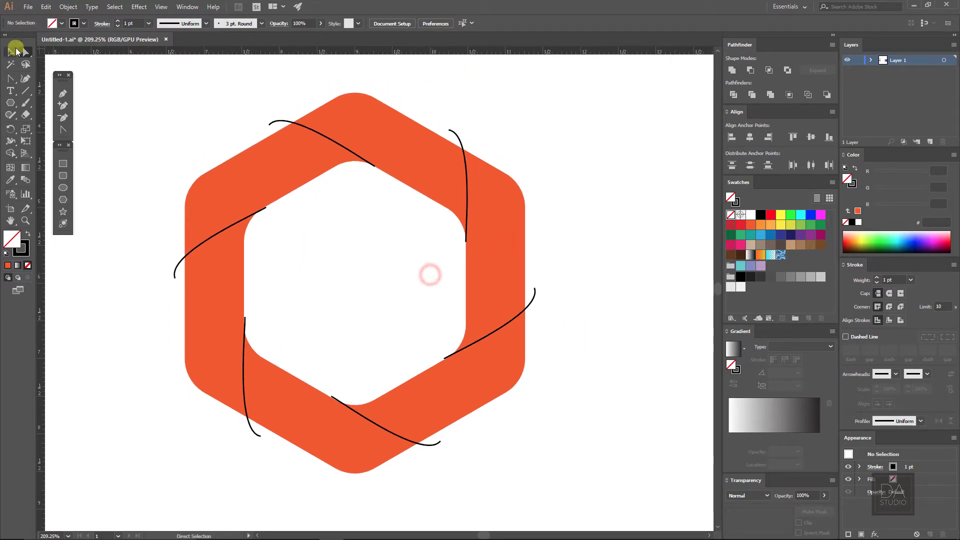
{"action": "left_click_drag", "start_coordinate": [86, 58], "coordinate": [580, 475]}
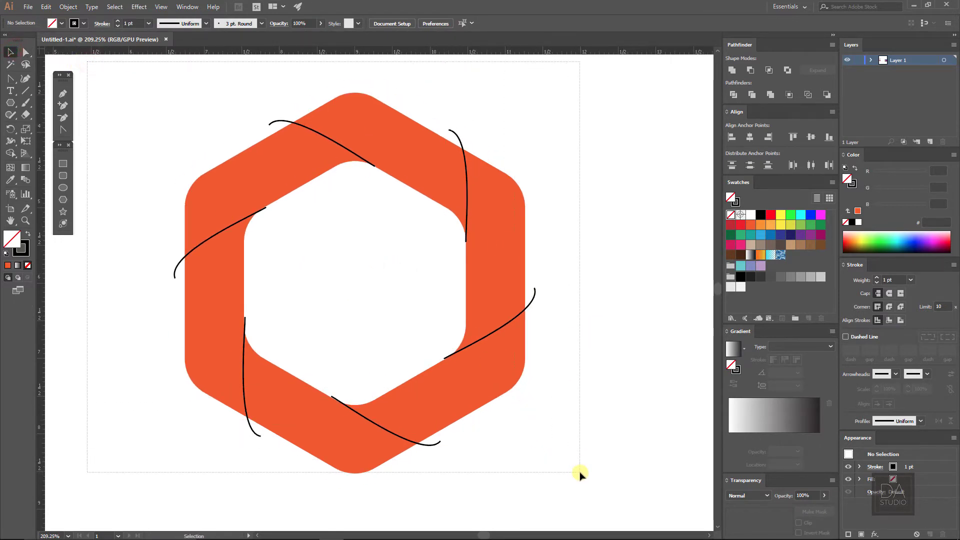
Divide the ring along the curves with Pathfinder and ungroup the resulting pieces
{"action": "left_click", "coordinate": [734, 95]}
{"action": "right_click", "coordinate": [384, 173]}
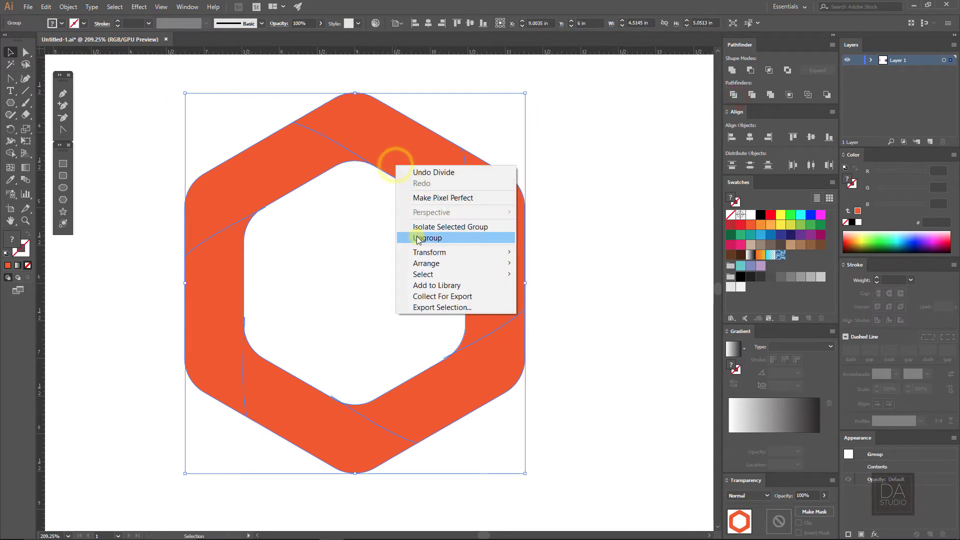
{"action": "left_click", "coordinate": [418, 235]}
{"action": "left_click", "coordinate": [387, 257]}
Test the cuts by pulling out the top and another piece, then undoing each move
{"action": "left_click", "coordinate": [409, 169]}
{"action": "left_click_drag", "start_coordinate": [410, 170], "coordinate": [382, 165]}
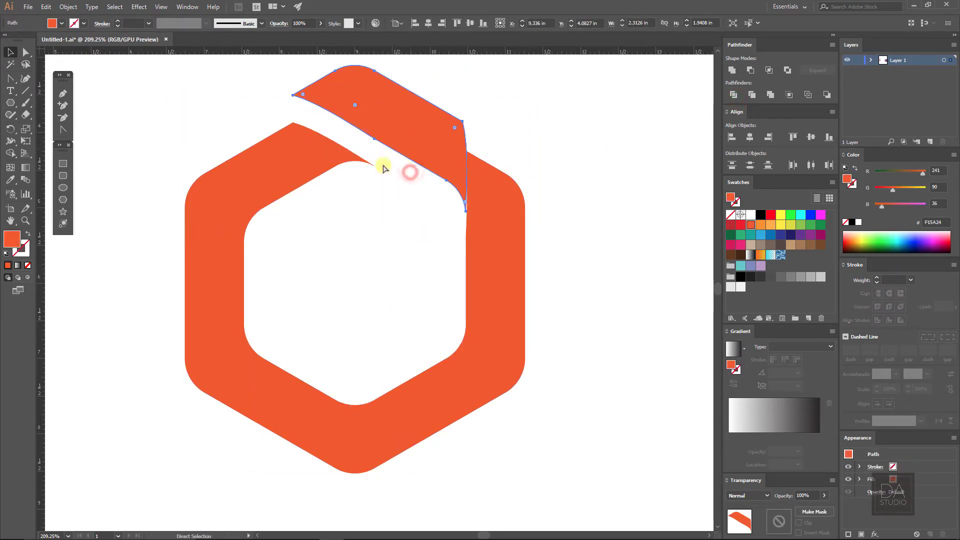
{"action": "key", "text": "ctrl+z"}
{"action": "left_click_drag", "start_coordinate": [242, 153], "coordinate": [211, 153]}
{"action": "key", "text": "ctrl+z"}
{"action": "left_click", "coordinate": [154, 115]}
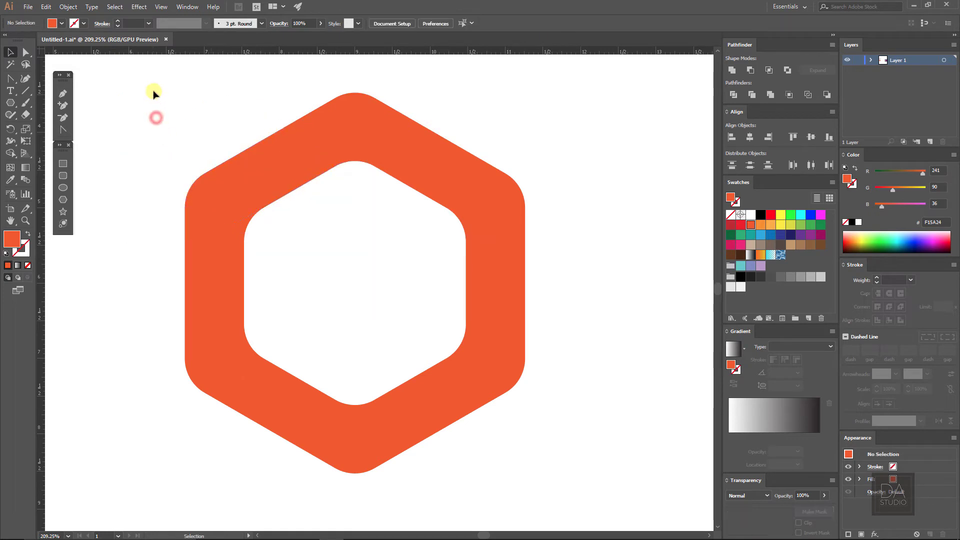
Isolate the leftover inner centre piece by deselecting the outer pieces, and remove it
{"action": "left_click_drag", "start_coordinate": [155, 94], "coordinate": [582, 488]}
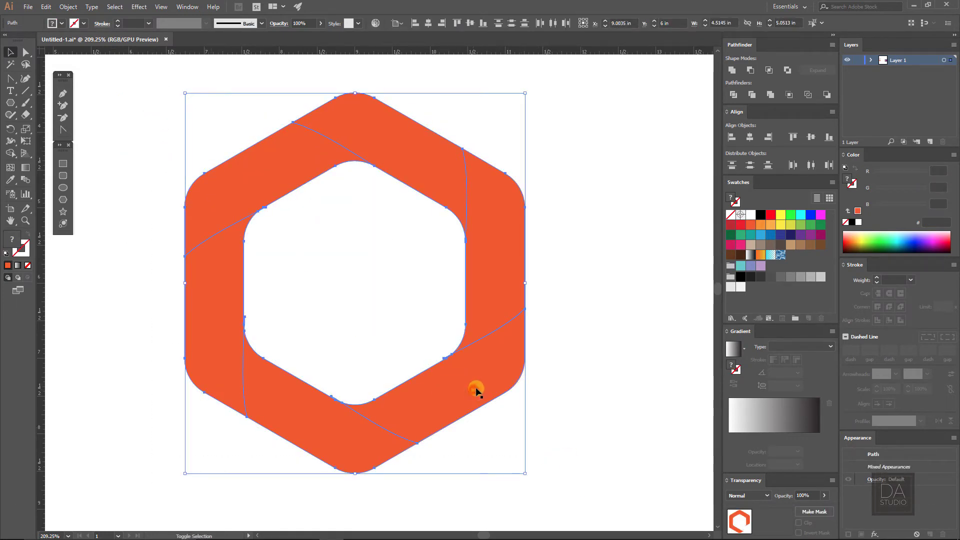
{"action": "left_click", "coordinate": [476, 390], "text": "shift"}
{"action": "left_click", "coordinate": [490, 311], "text": "shift"}
{"action": "left_click", "coordinate": [426, 183], "text": "shift"}
{"action": "left_click", "coordinate": [333, 166], "text": "shift"}
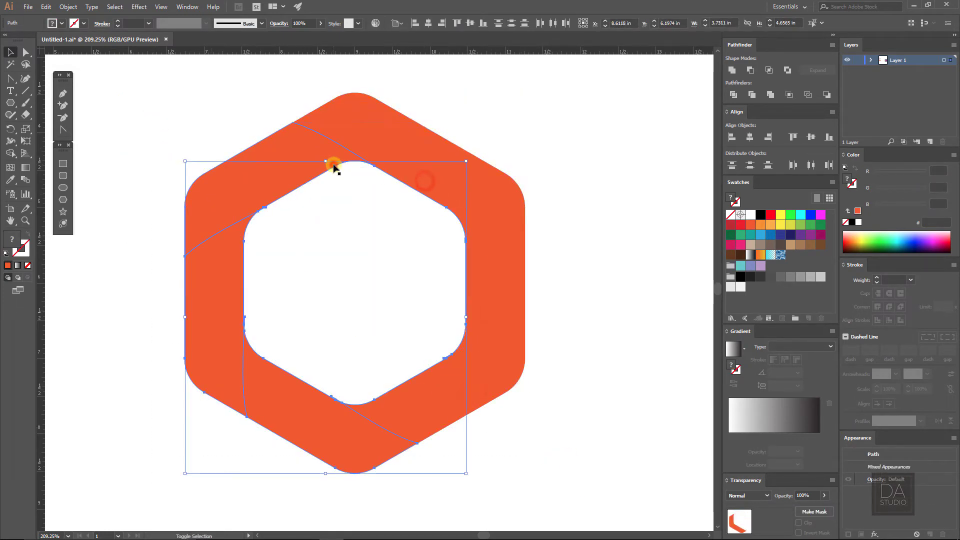
{"action": "left_click", "coordinate": [212, 280], "text": "shift"}
{"action": "left_click", "coordinate": [290, 402], "text": "shift"}
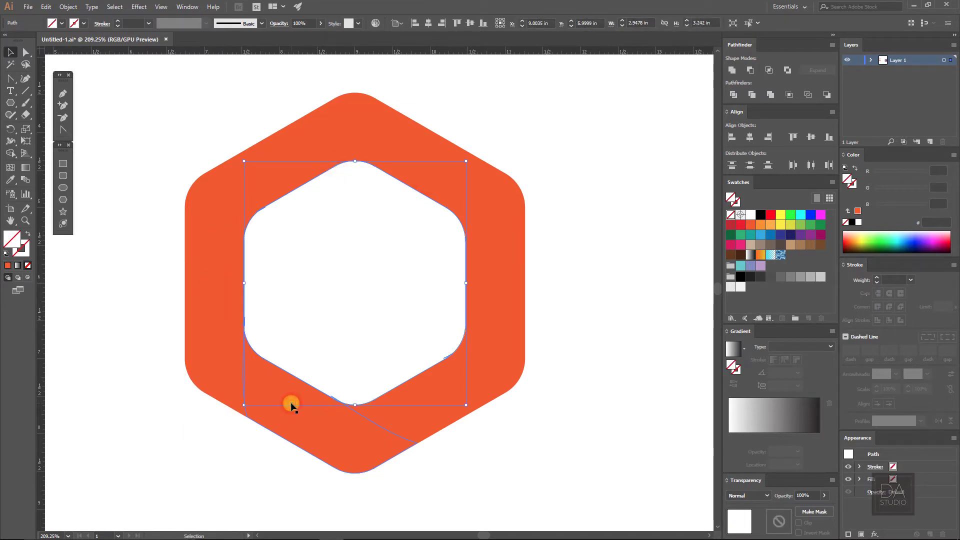
{"action": "key", "text": "ctrl+shift+a"}
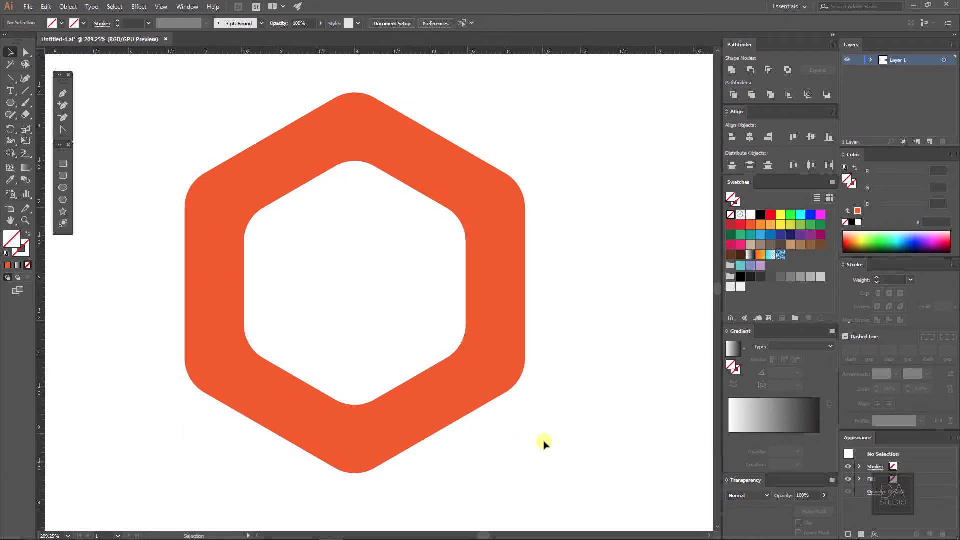
{"action": "scroll", "coordinate": [497, 327], "scroll_direction": "down", "scroll_amount": 3, "text": "alt"}
{"action": "scroll", "coordinate": [497, 327], "scroll_direction": "down", "scroll_amount": 2, "text": "alt"}
Move the colour strip near the logo and give the right ring piece the yellow gradient
{"action": "scroll", "coordinate": [497, 328], "scroll_direction": "down", "scroll_amount": 1, "text": "alt"}
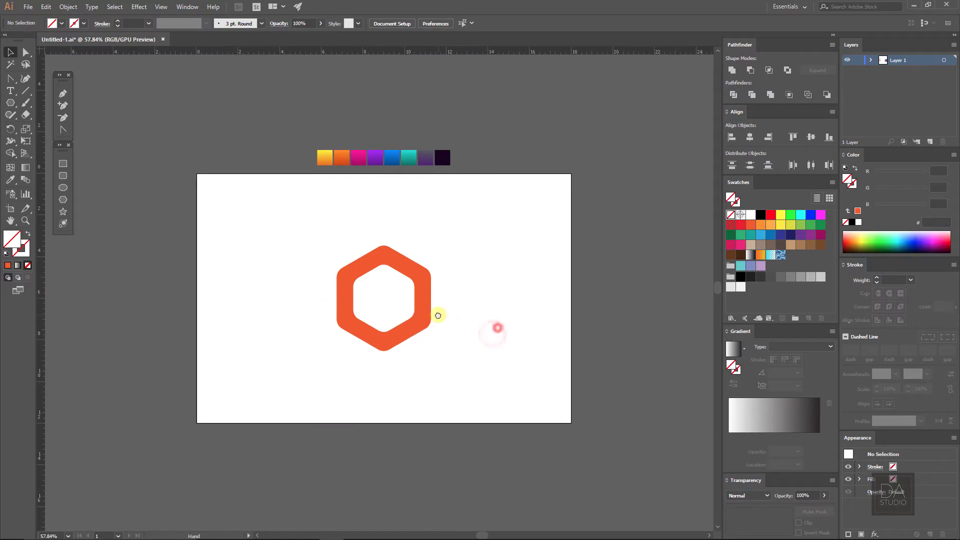
{"action": "left_click_drag", "start_coordinate": [431, 171], "coordinate": [440, 237]}
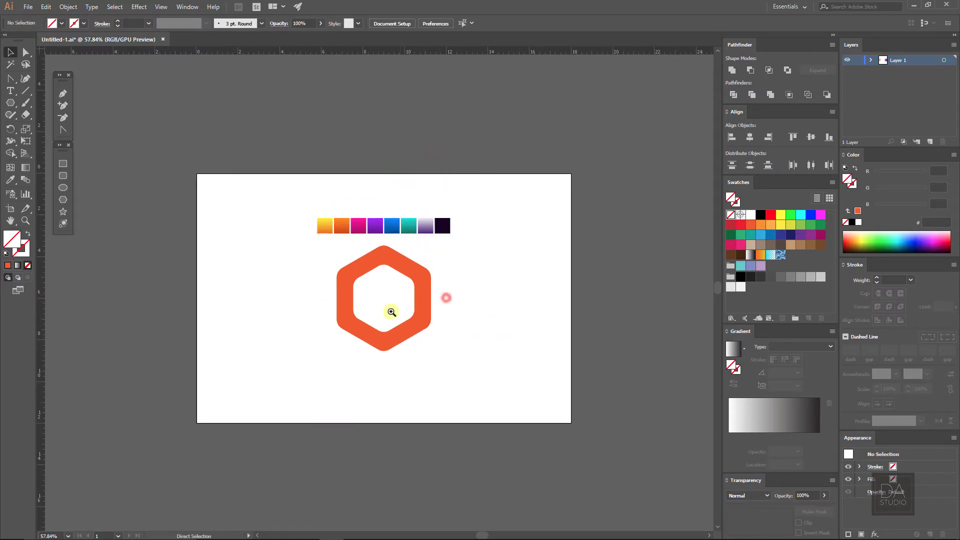
{"action": "left_click", "coordinate": [393, 289]}
{"action": "left_click", "coordinate": [481, 300]}
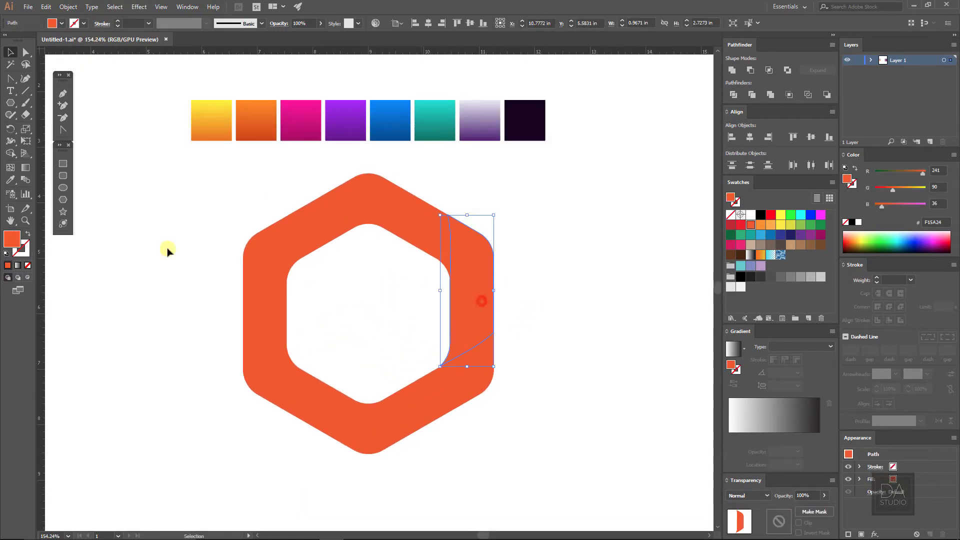
{"action": "left_click", "coordinate": [9, 179]}
{"action": "left_click", "coordinate": [200, 130]}
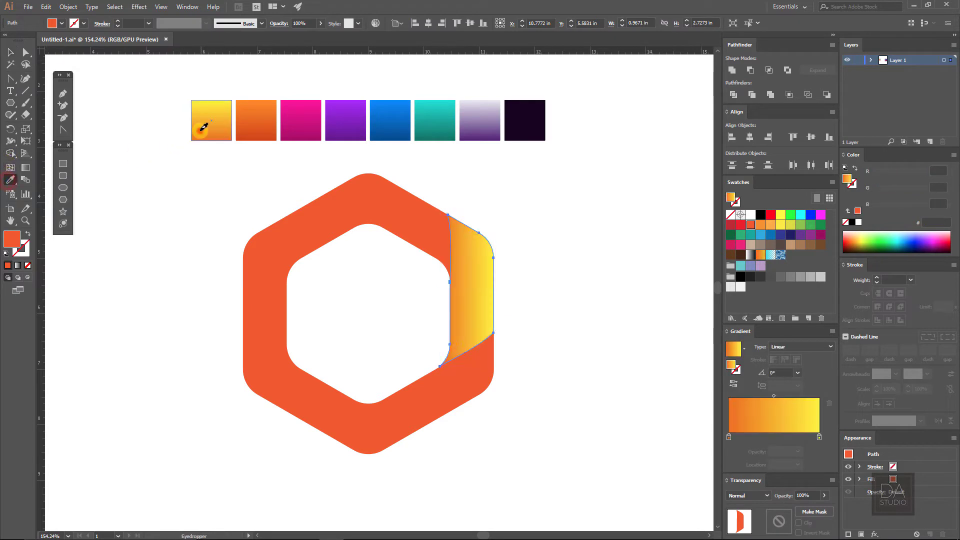
Give the top piece orange, top-left pink, and left piece purple gradients
{"action": "left_click", "coordinate": [402, 206], "text": "ctrl"}
{"action": "left_click", "coordinate": [265, 131]}
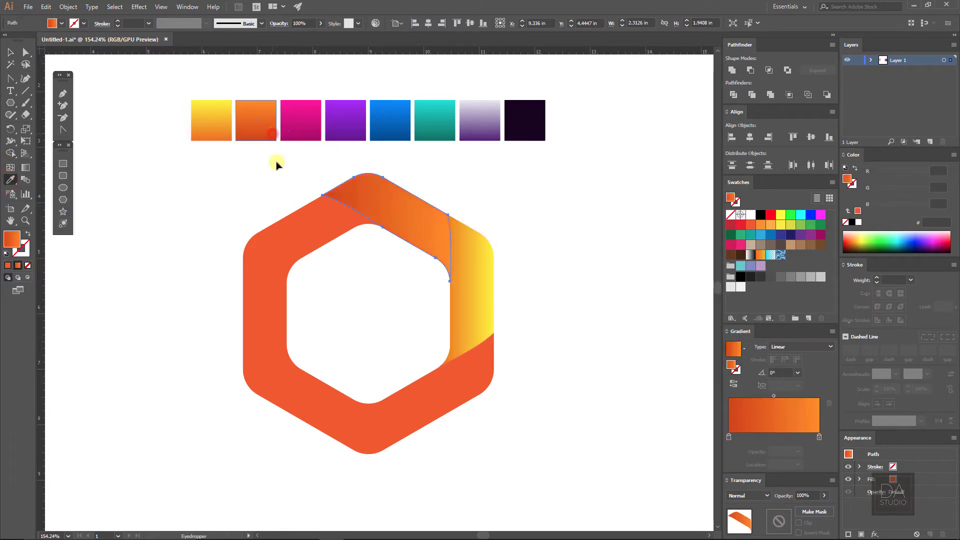
{"action": "left_click", "coordinate": [296, 224], "text": "ctrl"}
{"action": "left_click", "coordinate": [320, 134]}
{"action": "left_click", "coordinate": [287, 296], "text": "ctrl"}
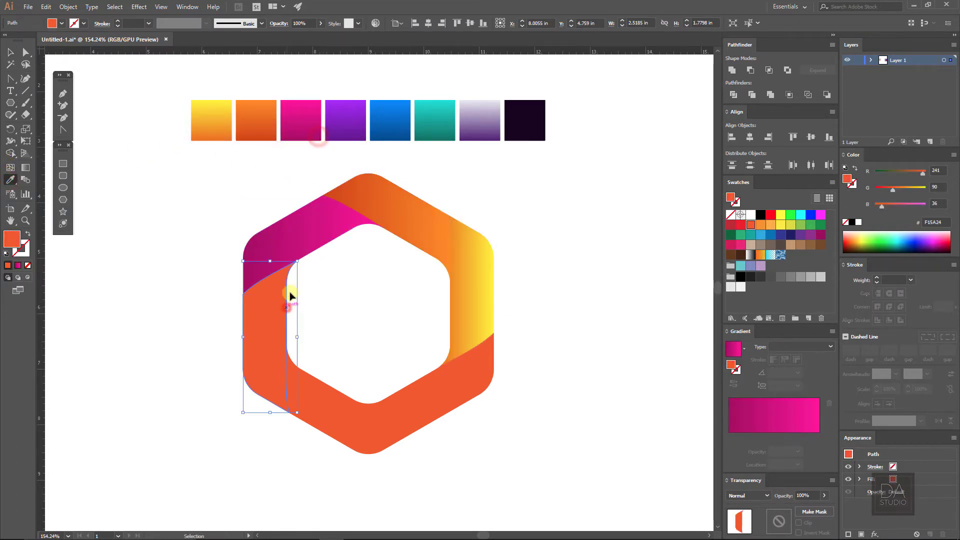
{"action": "left_click", "coordinate": [335, 131]}
Give the bottom-left piece blue and the bottom-right piece teal gradients
{"action": "left_click", "coordinate": [324, 369], "text": "ctrl"}
{"action": "left_click", "coordinate": [389, 126]}
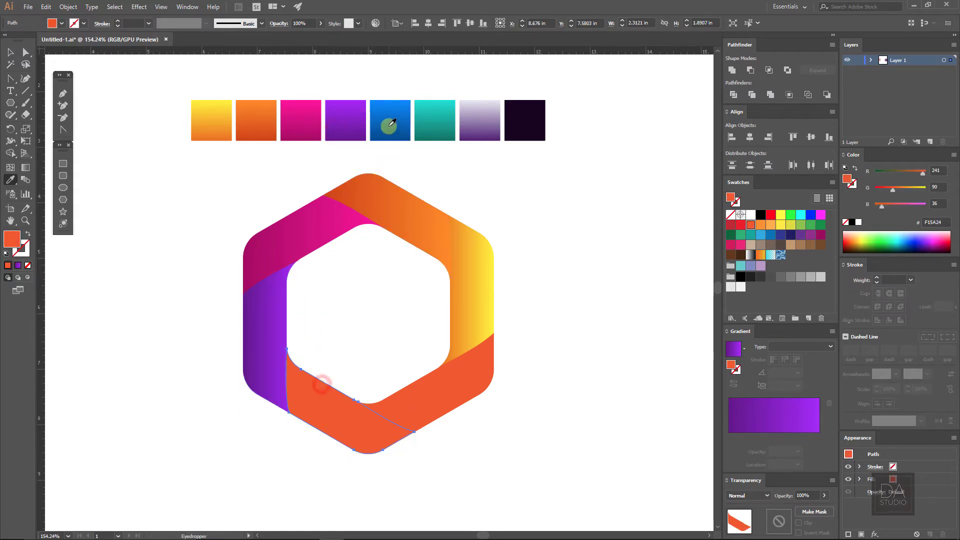
{"action": "left_click", "coordinate": [436, 391], "text": "ctrl"}
{"action": "left_click", "coordinate": [435, 133]}
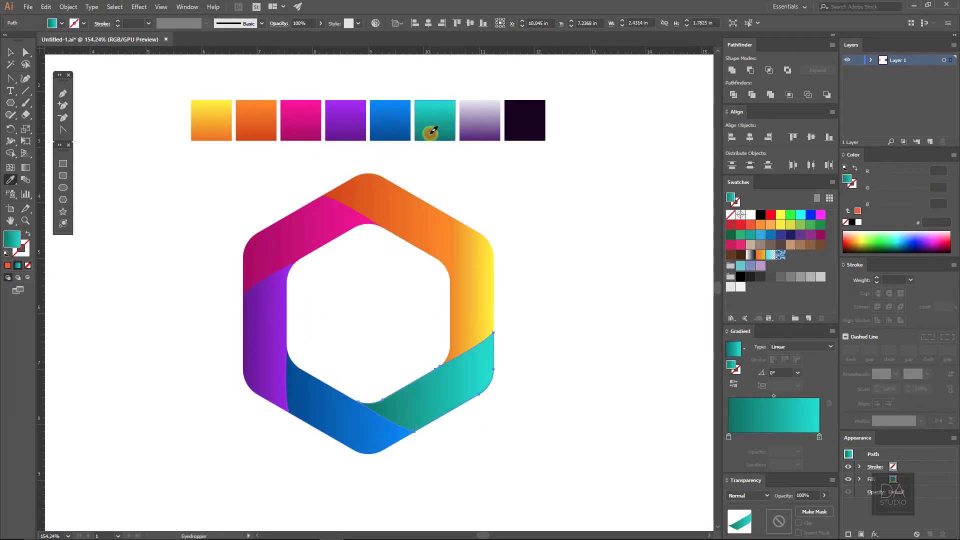
{"action": "left_click", "coordinate": [15, 51]}
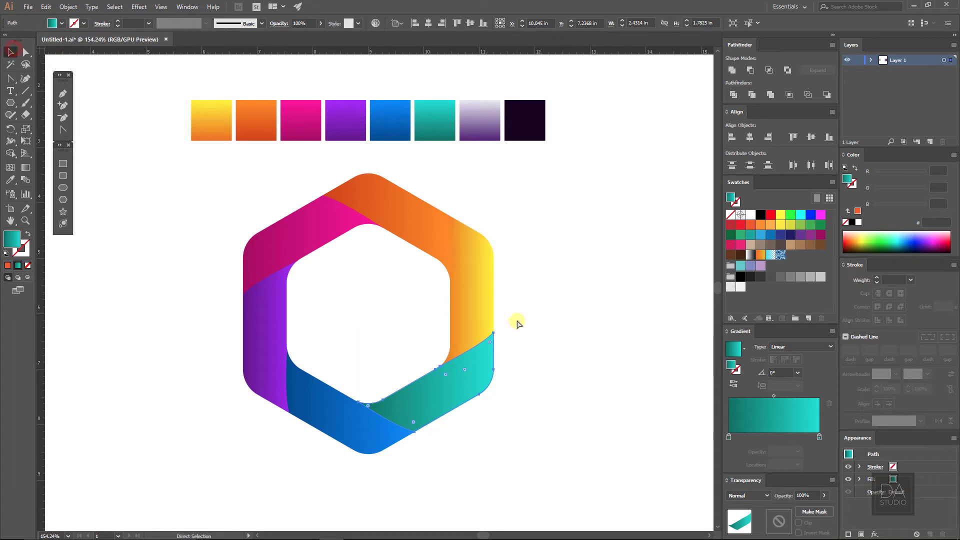
{"action": "left_click", "coordinate": [532, 324]}
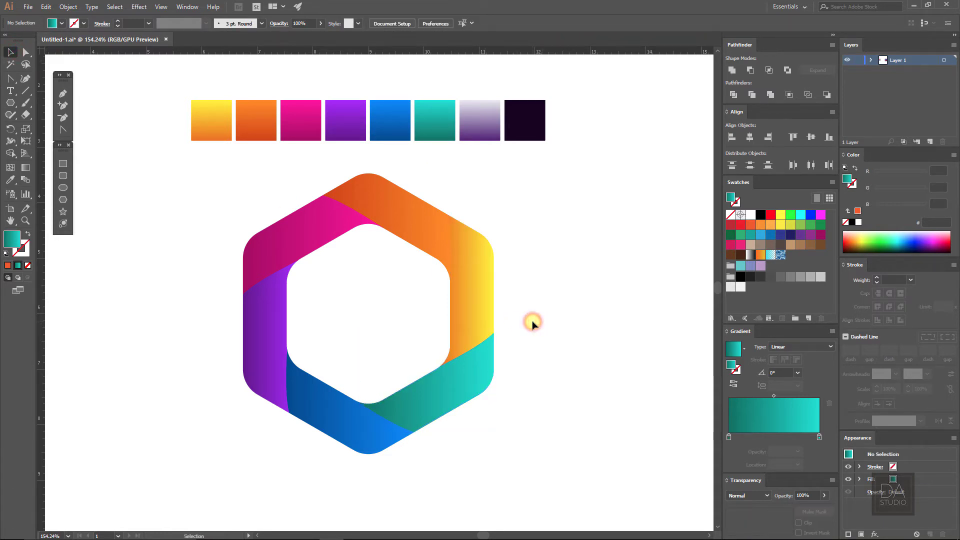
With the Gradient tool, redraw the gradients on the right, top and teal ring pieces, then deselect
{"action": "left_click", "coordinate": [488, 304]}
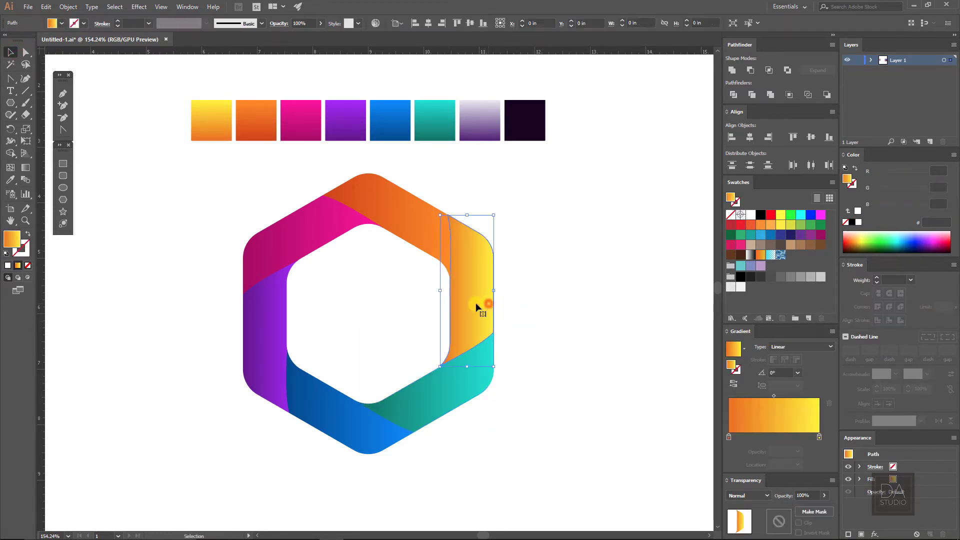
{"action": "left_click", "coordinate": [25, 168]}
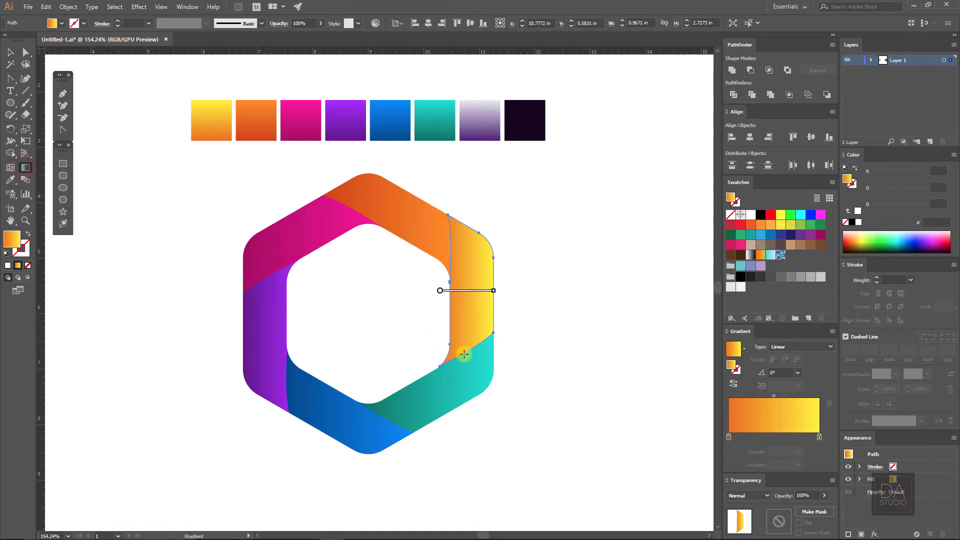
{"action": "left_click_drag", "start_coordinate": [464, 354], "coordinate": [460, 223]}
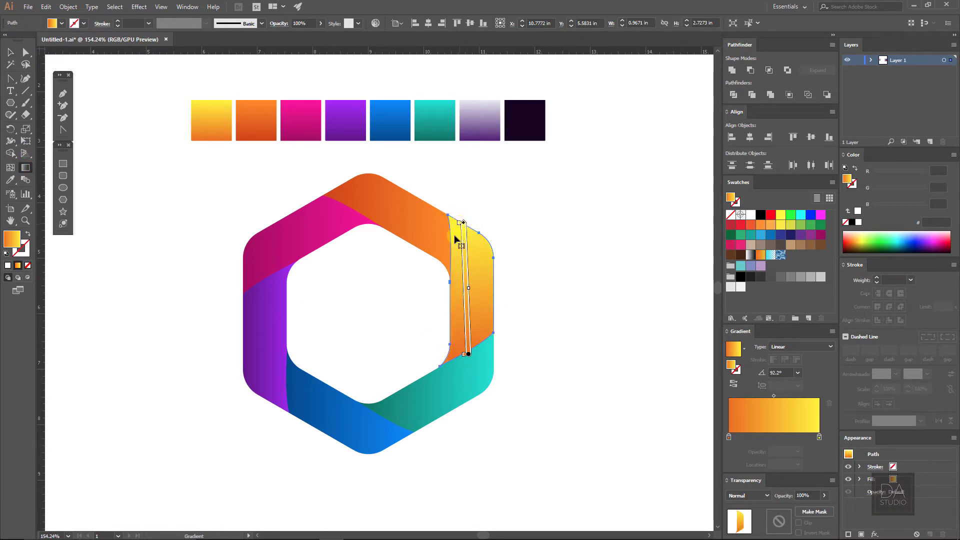
{"action": "left_click", "coordinate": [413, 236]}
{"action": "mouse_move", "coordinate": [451, 253]}
{"action": "left_mouse_down"}
{"action": "mouse_move", "coordinate": [337, 190]}
{"action": "mouse_move", "coordinate": [253, 268]}
{"action": "mouse_move", "coordinate": [270, 397]}
{"action": "mouse_move", "coordinate": [385, 441]}
{"action": "left_mouse_up"}
{"action": "left_click", "coordinate": [309, 218]}
{"action": "left_click", "coordinate": [274, 316]}
{"action": "left_click", "coordinate": [336, 401]}
{"action": "left_click", "coordinate": [440, 405]}
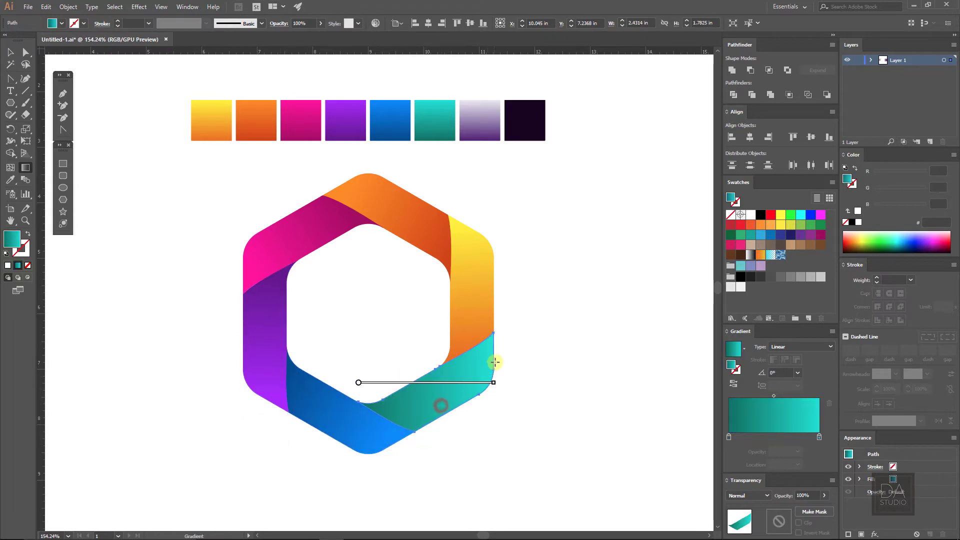
{"action": "mouse_move", "coordinate": [494, 361]}
{"action": "left_mouse_down"}
{"action": "mouse_move", "coordinate": [383, 420]}
{"action": "mouse_move", "coordinate": [490, 355]}
{"action": "left_mouse_up"}
{"action": "left_click", "coordinate": [516, 366], "text": "ctrl"}
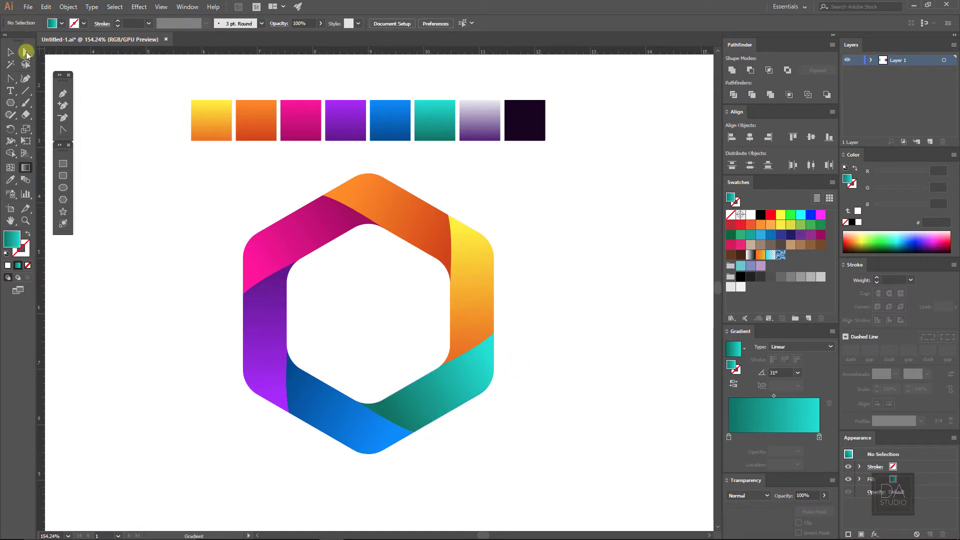
Zoom into the top seam and draw a closed Pen shape over it
{"action": "left_click", "coordinate": [11, 54]}
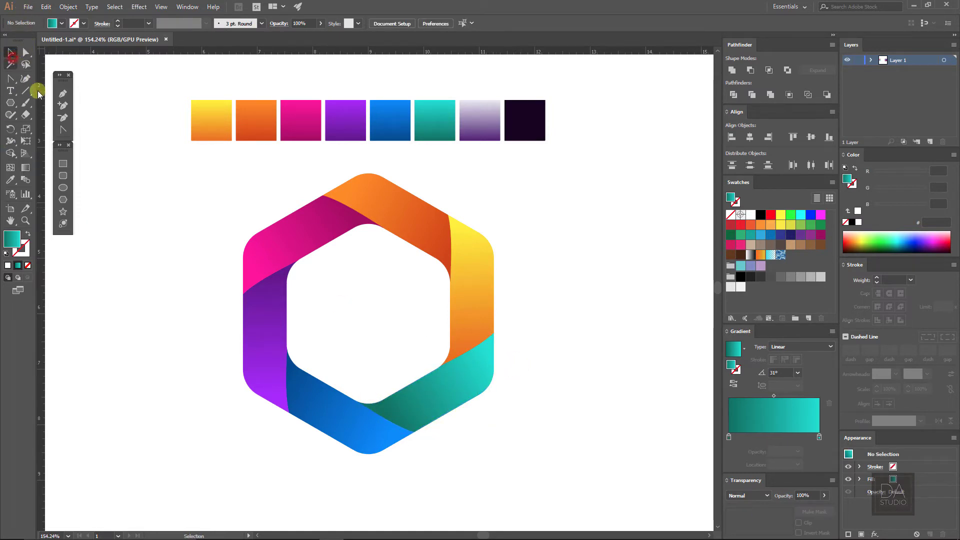
{"action": "left_click", "coordinate": [65, 94]}
{"action": "left_click", "coordinate": [357, 227], "text": "ctrl"}
{"action": "left_click", "coordinate": [561, 272], "text": "ctrl"}
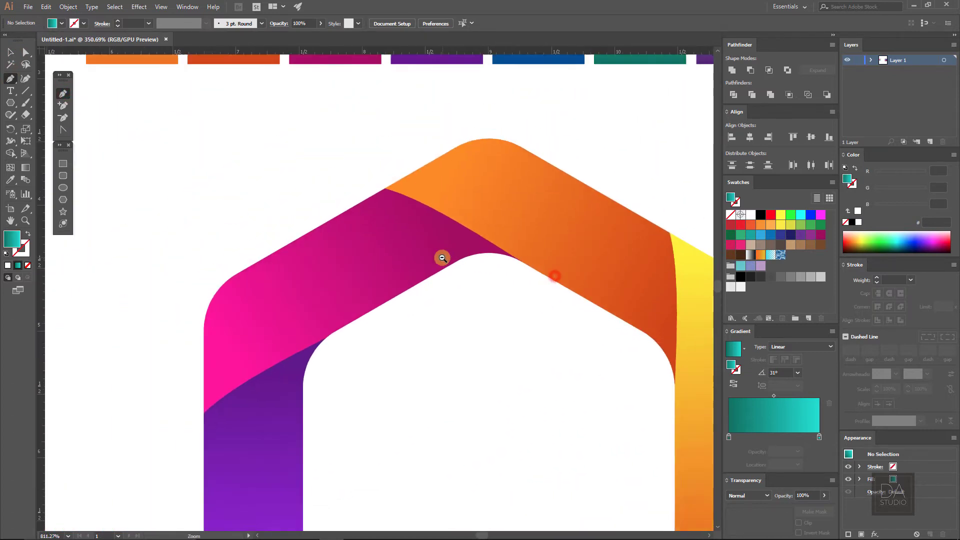
{"action": "left_click", "coordinate": [495, 271], "text": "ctrl+alt"}
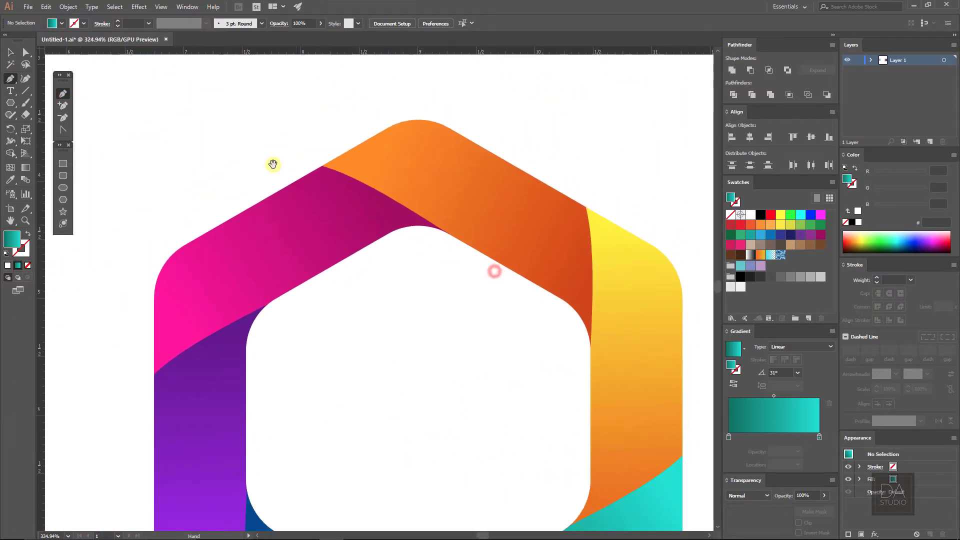
{"action": "left_click", "coordinate": [315, 171]}
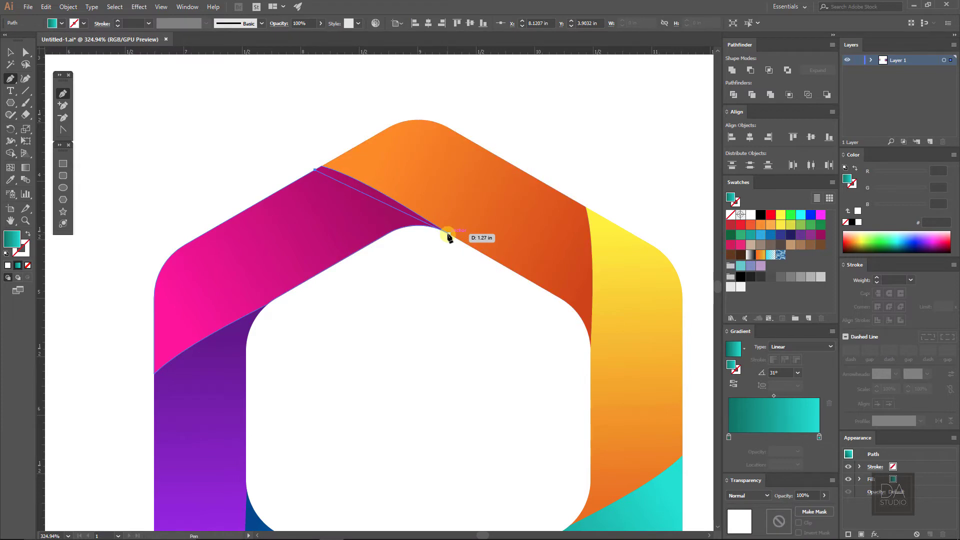
{"action": "mouse_move", "coordinate": [448, 235]}
{"action": "left_mouse_down"}
{"action": "mouse_move", "coordinate": [501, 260]}
{"action": "mouse_move", "coordinate": [437, 216]}
{"action": "left_mouse_up"}
{"action": "left_click", "coordinate": [348, 145]}
{"action": "left_click", "coordinate": [302, 143]}
{"action": "left_click", "coordinate": [315, 171]}
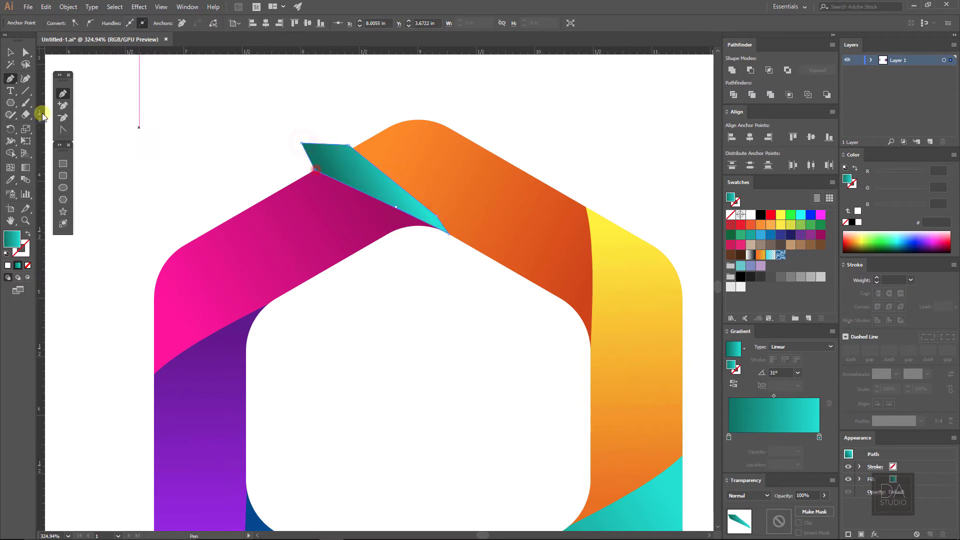
Select the new shape with the pink piece and trim its excess with Shape Builder
{"action": "left_click", "coordinate": [10, 52]}
{"action": "left_click", "coordinate": [313, 239], "text": "shift"}
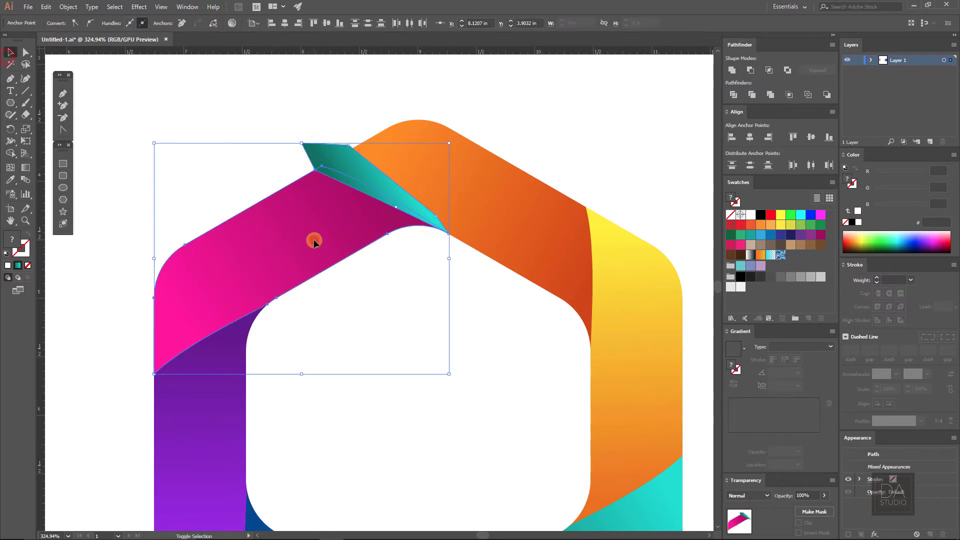
{"action": "left_click", "coordinate": [10, 153]}
{"action": "left_click", "coordinate": [382, 178], "text": "alt"}
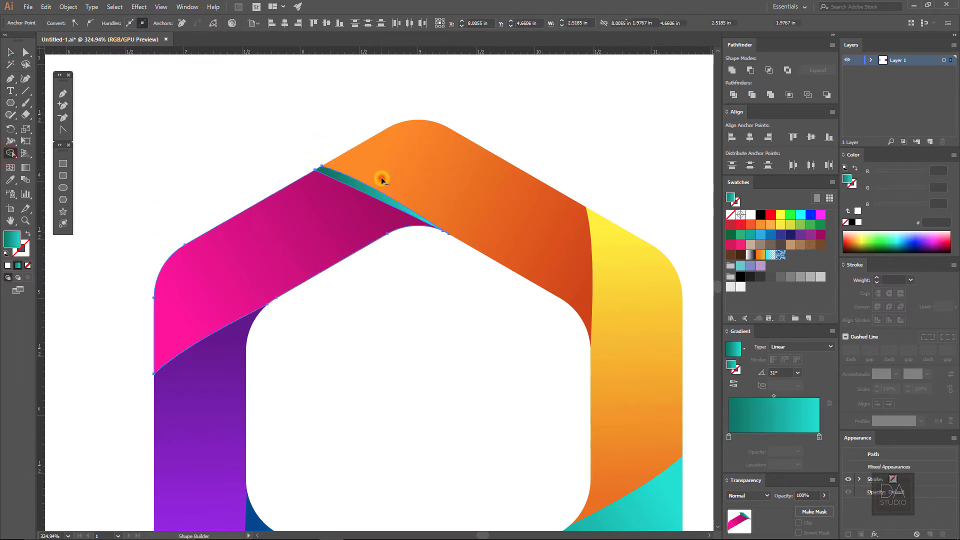
{"action": "left_click", "coordinate": [10, 52]}
Give the top seam strip a dark grey fill, Multiply blending and about 60% opacity
{"action": "left_click", "coordinate": [324, 132]}
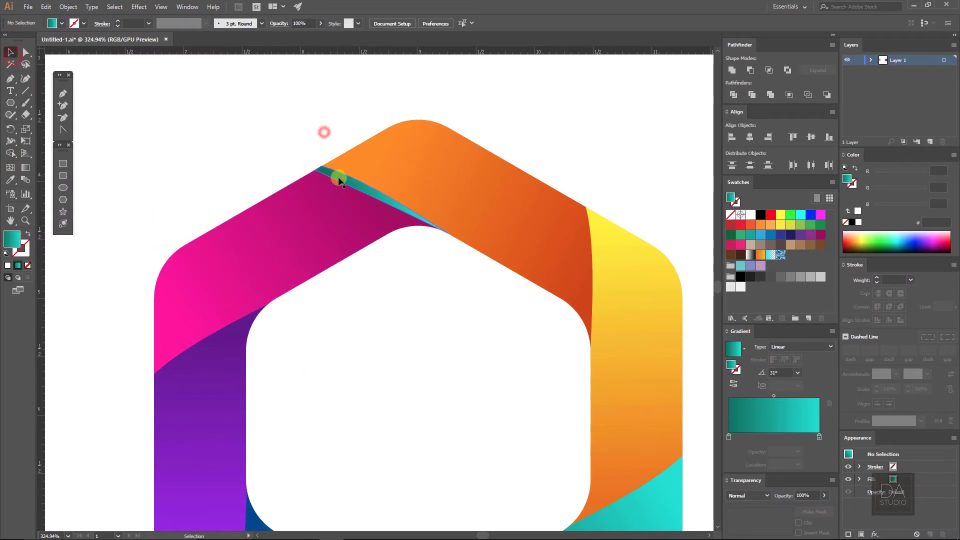
{"action": "left_click", "coordinate": [340, 184]}
{"action": "left_click", "coordinate": [749, 277]}
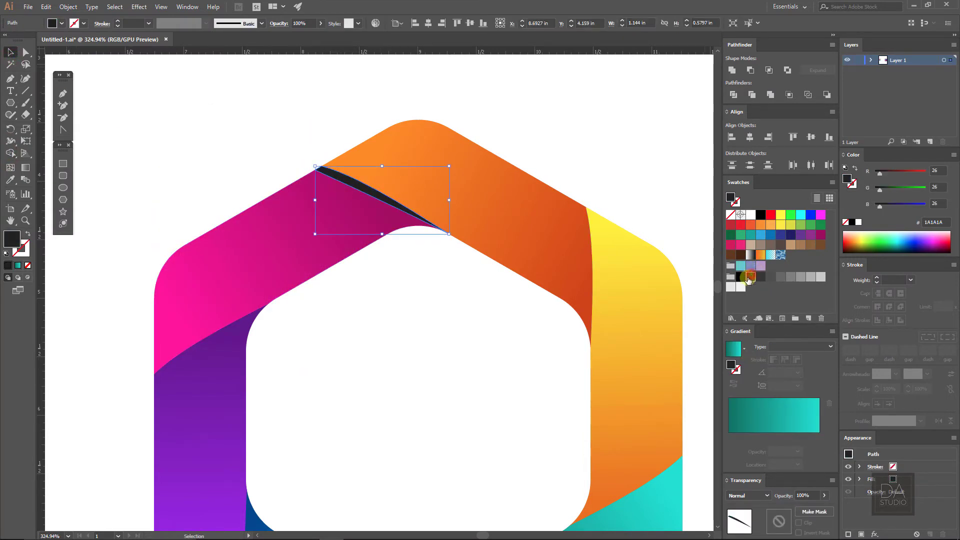
{"action": "left_click", "coordinate": [747, 495]}
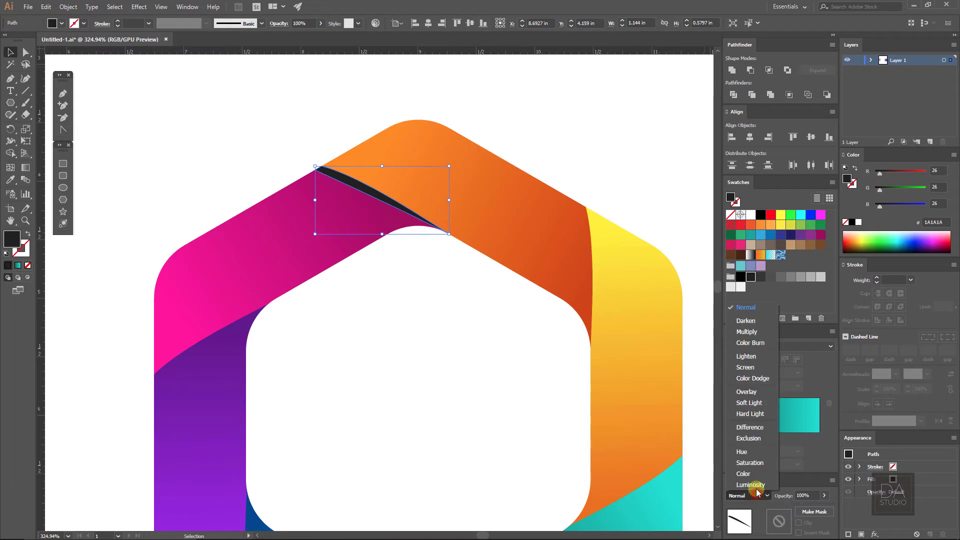
{"action": "left_click", "coordinate": [750, 332]}
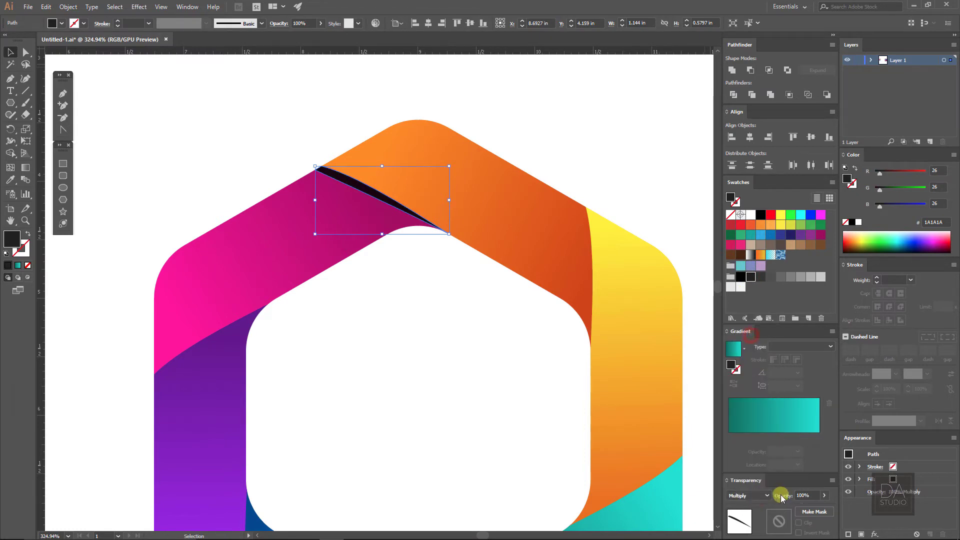
{"action": "left_click", "coordinate": [806, 506]}
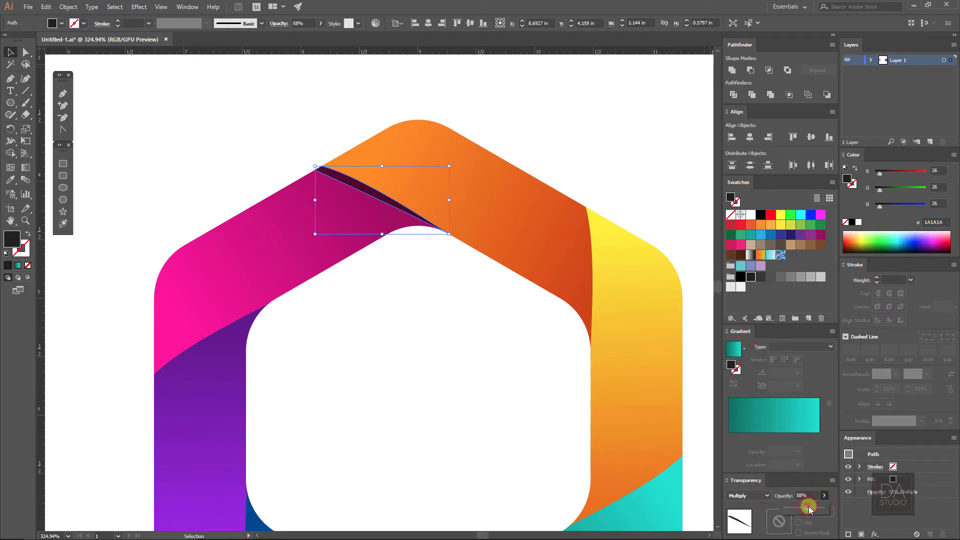
{"action": "left_click_drag", "start_coordinate": [808, 505], "coordinate": [807, 508]}
{"action": "left_click", "coordinate": [470, 375]}
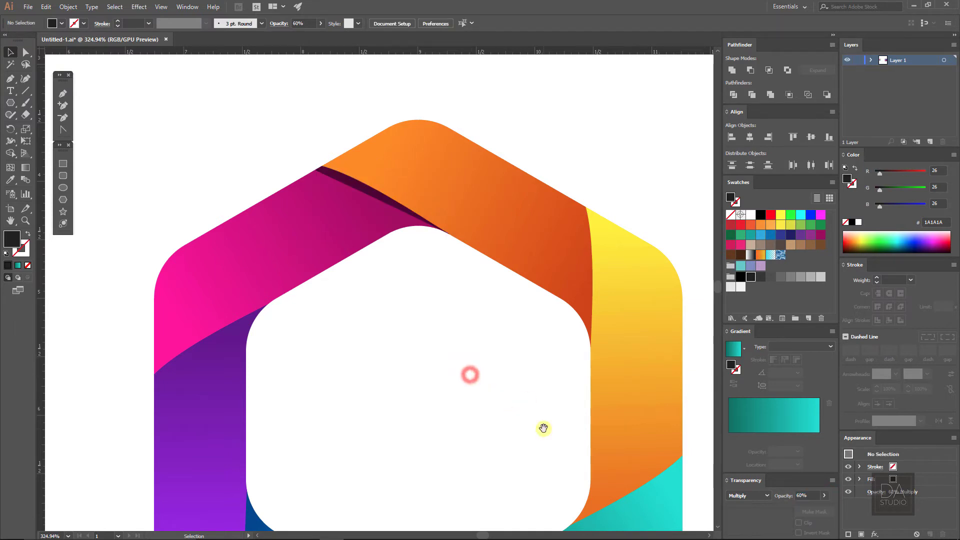
{"action": "mouse_move", "coordinate": [543, 425]}
{"action": "left_mouse_down"}
{"action": "mouse_move", "coordinate": [536, 350]}
{"action": "mouse_move", "coordinate": [460, 339]}
{"action": "mouse_move", "coordinate": [460, 330]}
{"action": "left_mouse_up"}
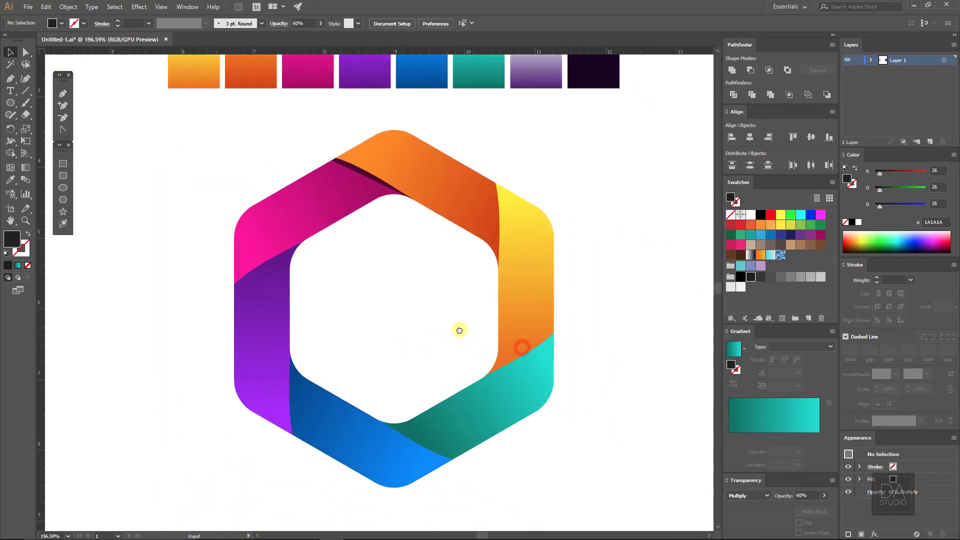
Rotate-copy the shadow strip 60° around the hexagon centre, repeating with Ctrl+D
{"action": "left_click", "coordinate": [458, 328]}
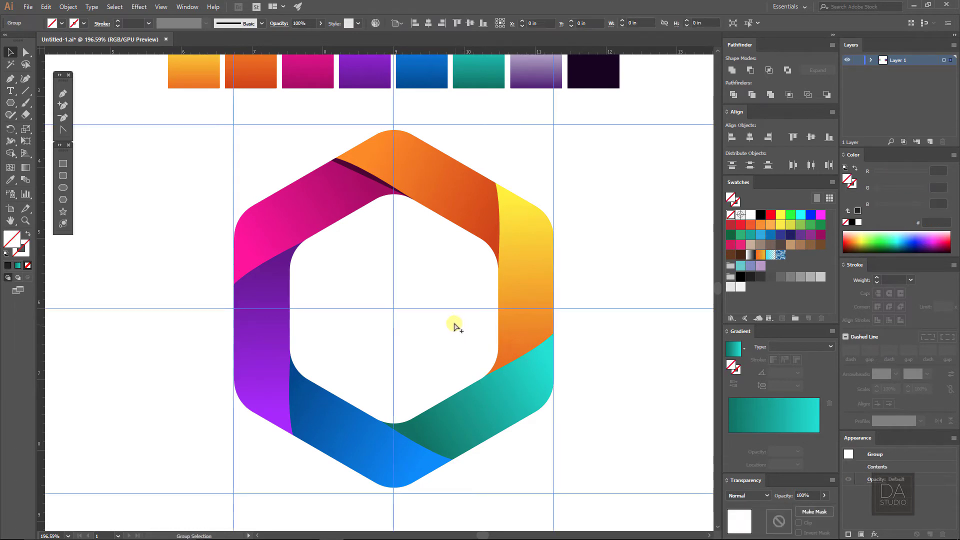
{"action": "left_click", "coordinate": [376, 182]}
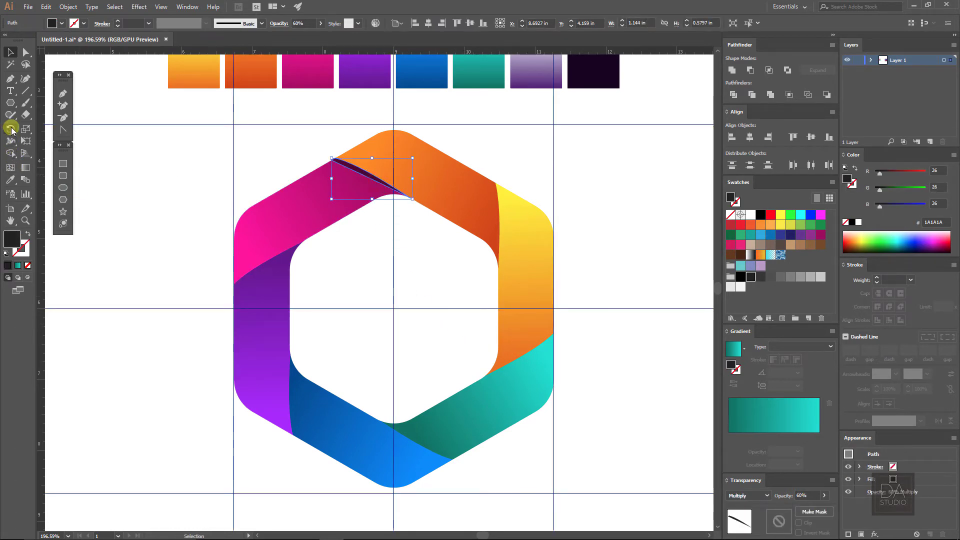
{"action": "left_click", "coordinate": [11, 128]}
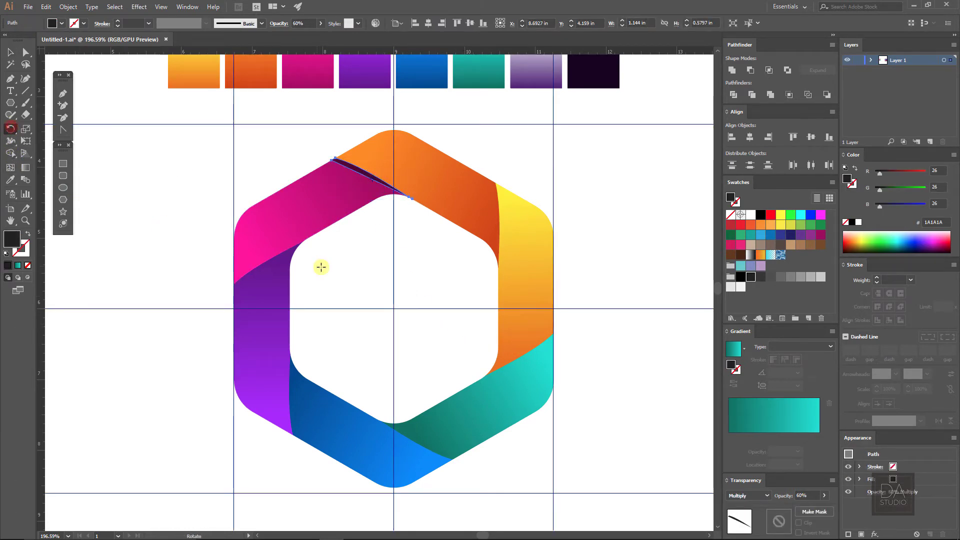
{"action": "left_click", "coordinate": [393, 308], "text": "alt"}
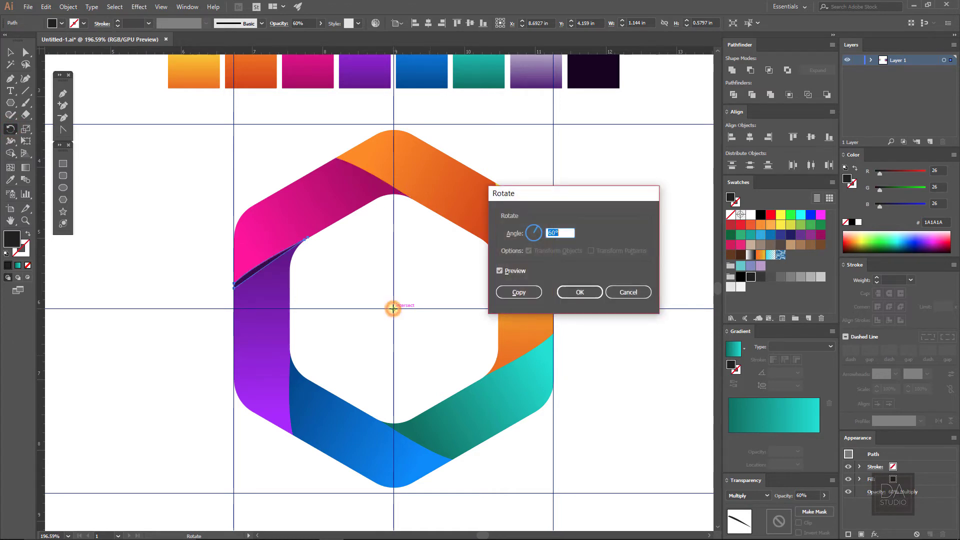
{"action": "left_click", "coordinate": [535, 295]}
{"action": "key", "text": "v"}
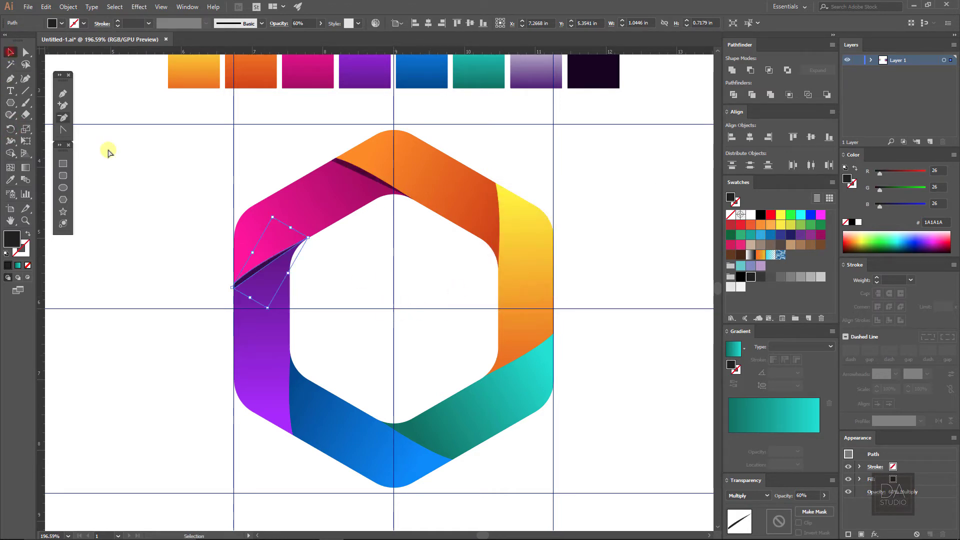
{"action": "key", "text": "a"}
{"action": "key", "text": "ctrl+d"}
{"action": "key", "text": "ctrl+d"}
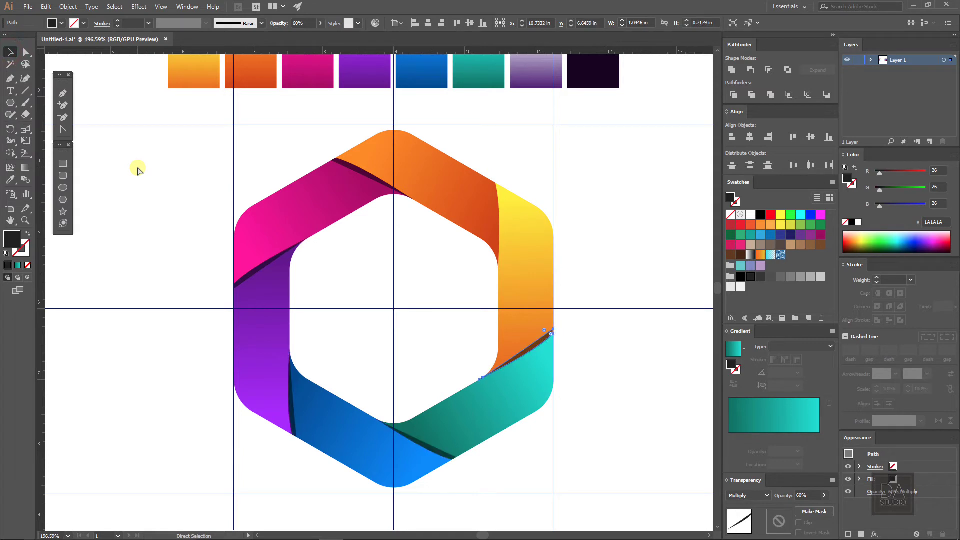
{"action": "key", "text": "v"}
Deselect, hide the guides and zoom out to show the whole artboard
{"action": "left_click", "coordinate": [367, 296]}
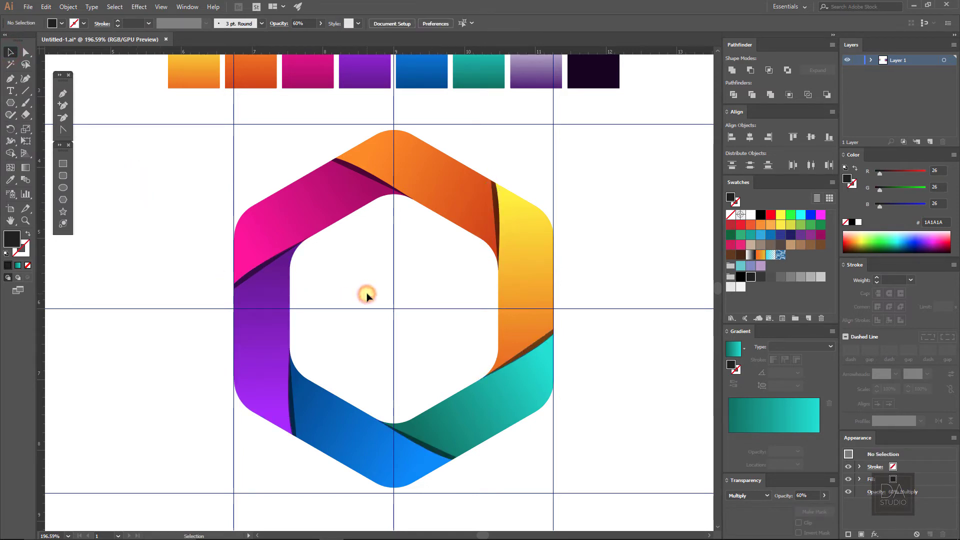
{"action": "key", "text": "z"}
{"action": "left_click", "coordinate": [161, 190]}
{"action": "key", "text": "ctrl+semicolon"}
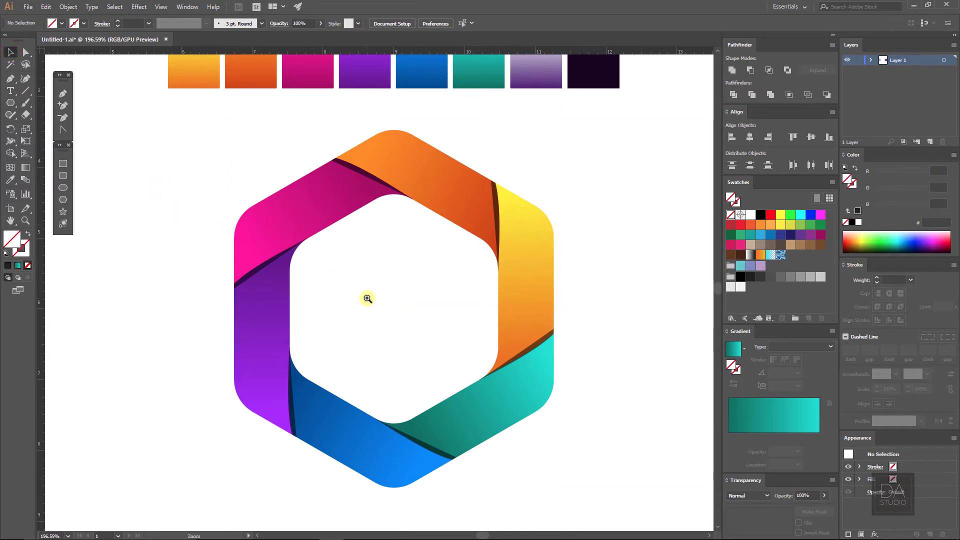
{"action": "left_click_drag", "start_coordinate": [367, 299], "coordinate": [368, 303]}
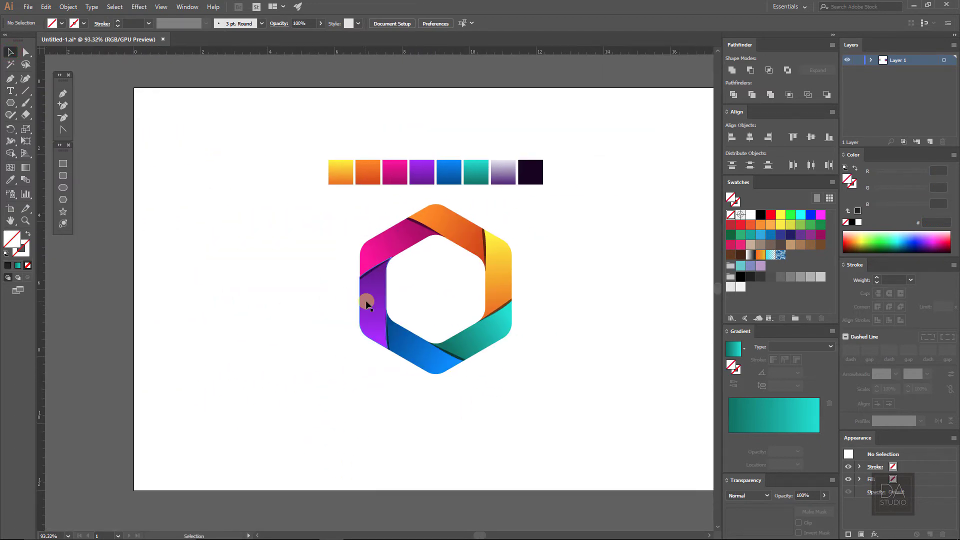
Select all six ring segments and duplicate the hexagon to the left of the original
{"action": "left_click", "coordinate": [367, 303]}
{"action": "left_click", "coordinate": [395, 233], "text": "shift"}
{"action": "left_click", "coordinate": [456, 218], "text": "shift"}
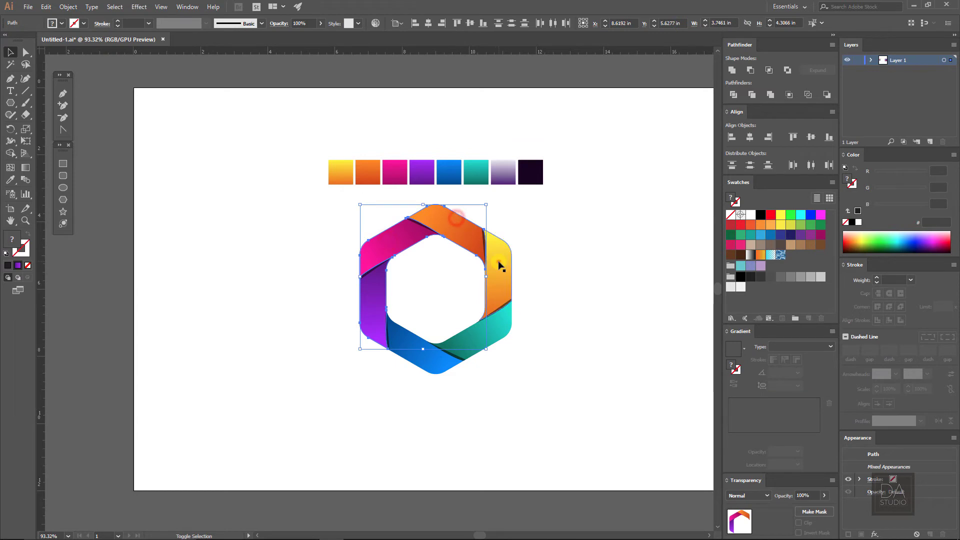
{"action": "left_click", "coordinate": [498, 265], "text": "shift"}
{"action": "left_click", "coordinate": [498, 332], "text": "shift"}
{"action": "left_click", "coordinate": [420, 357], "text": "shift"}
{"action": "left_click_drag", "start_coordinate": [420, 357], "coordinate": [223, 360]}
{"action": "left_click_drag", "start_coordinate": [177, 255], "coordinate": [310, 272]}
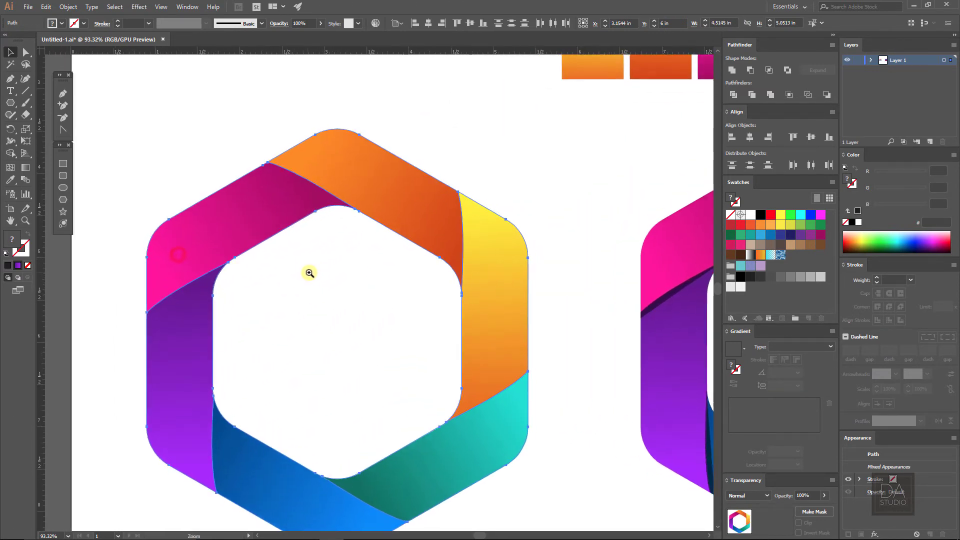
Add inset copies of the segments via Offset Path with a small negative offset
{"action": "left_click", "coordinate": [68, 7]}
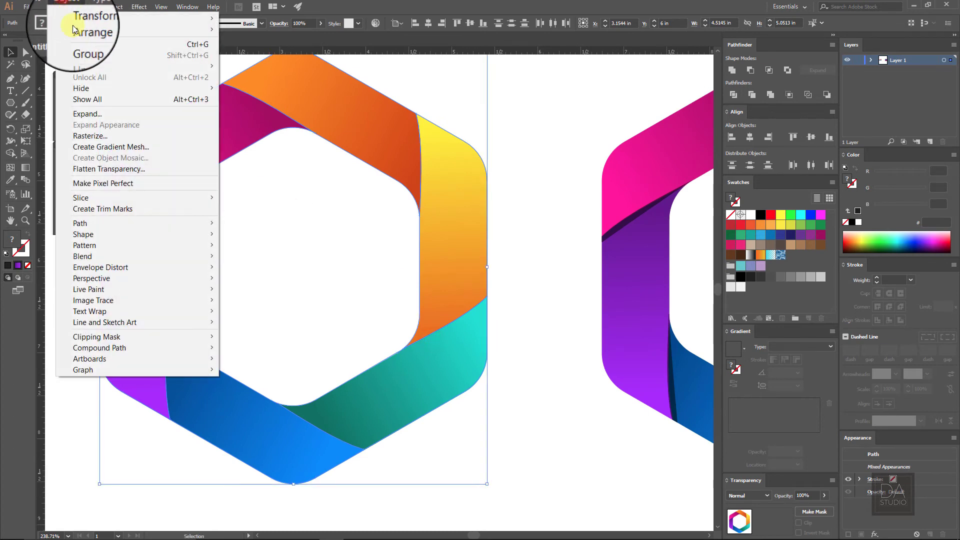
{"action": "mouse_move", "coordinate": [79, 223]}
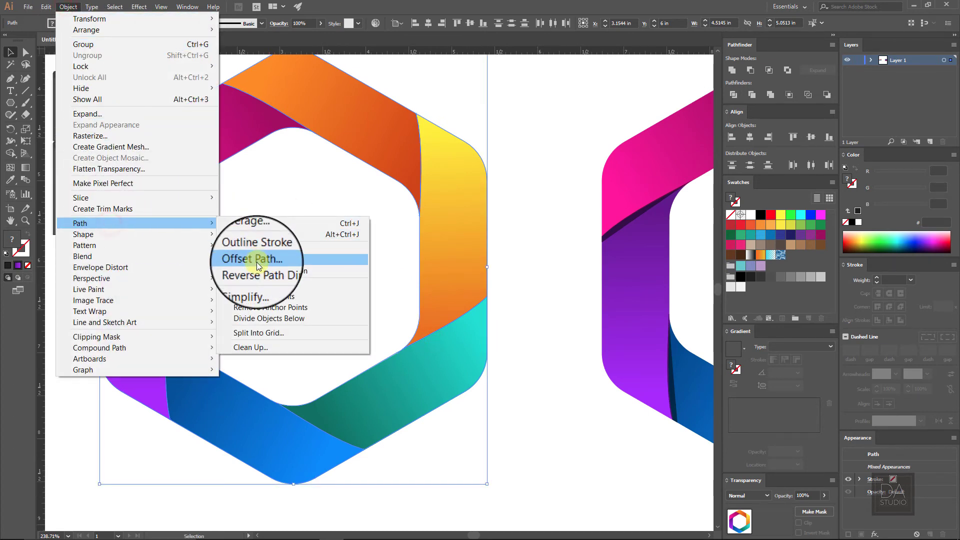
{"action": "left_click", "coordinate": [256, 262]}
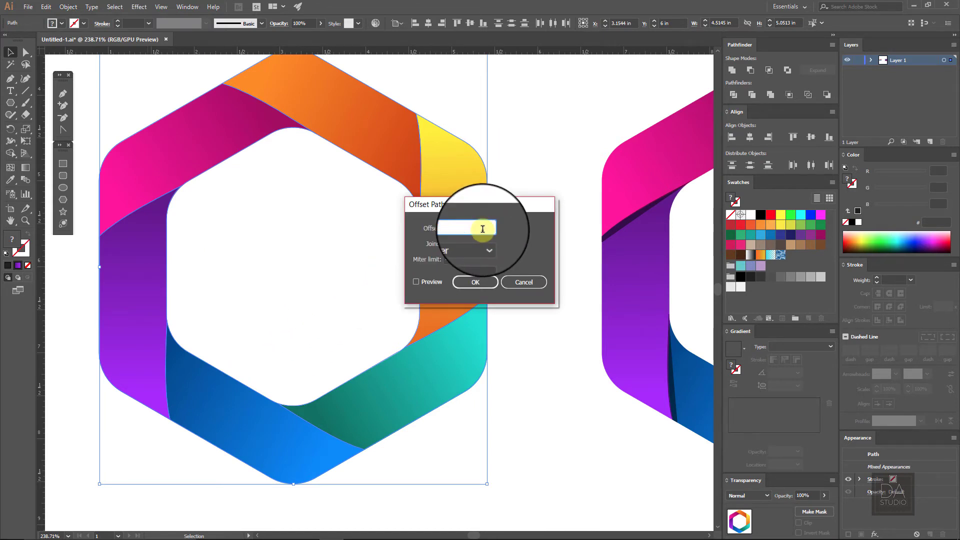
{"action": "type", "text": "px"}
{"action": "key", "text": "Tab"}
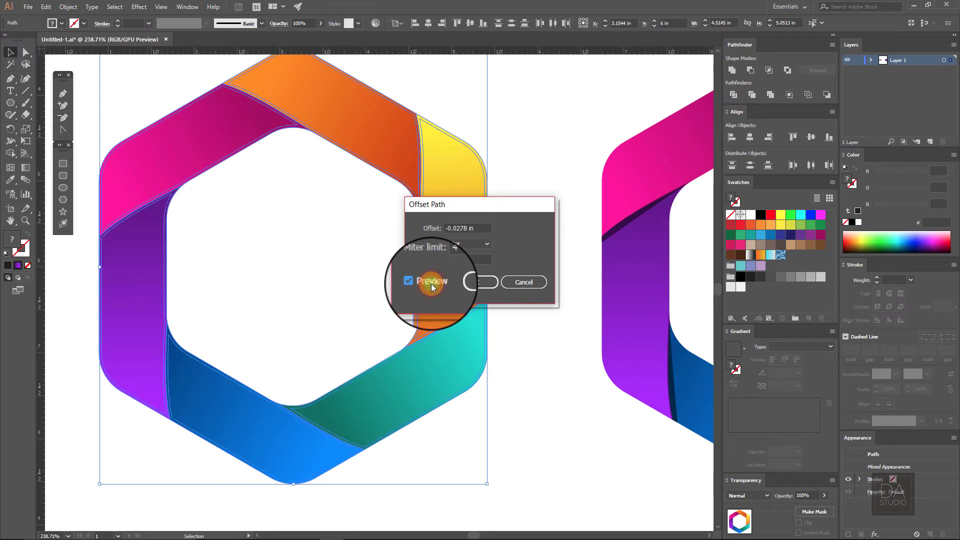
{"action": "left_click", "coordinate": [481, 282]}
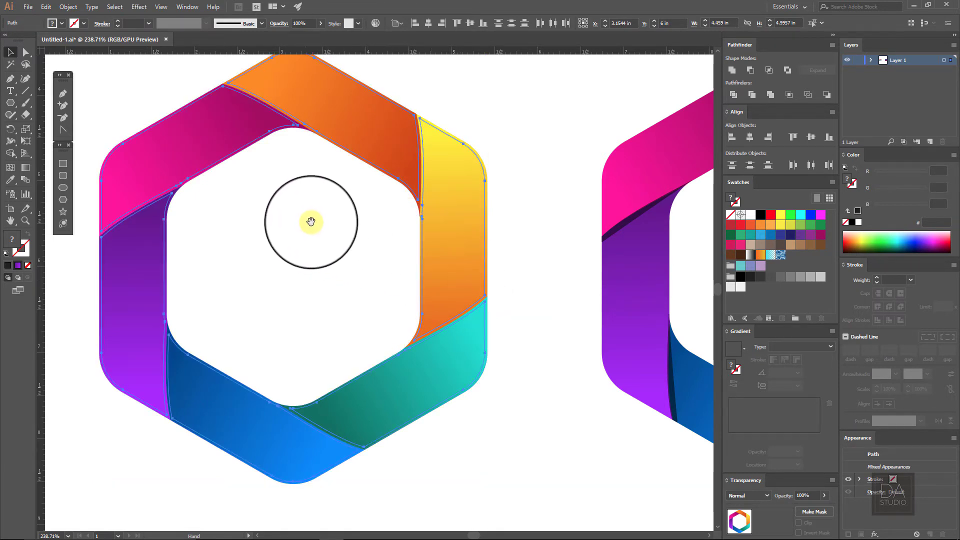
{"action": "left_click_drag", "start_coordinate": [310, 220], "coordinate": [319, 246]}
{"action": "left_click", "coordinate": [148, 125]}
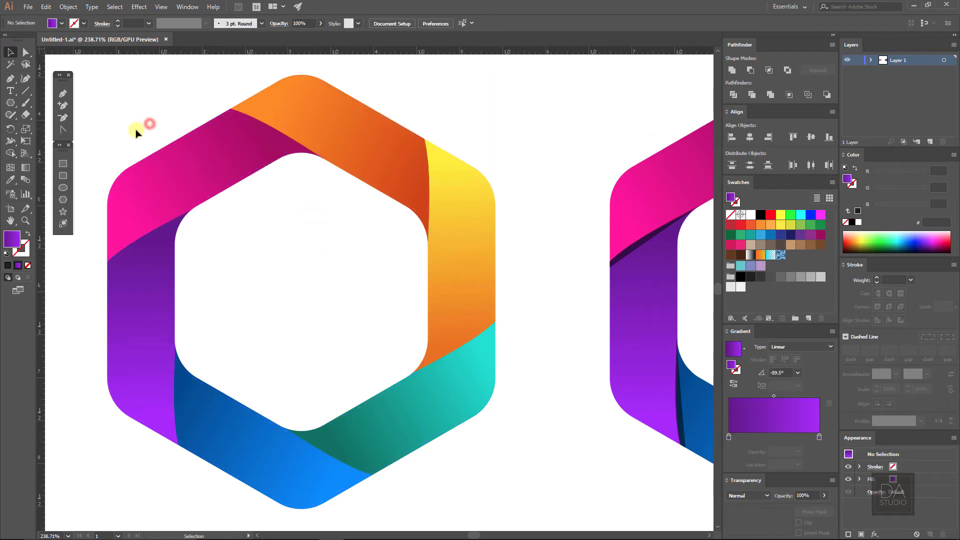
{"action": "left_click", "coordinate": [150, 143]}
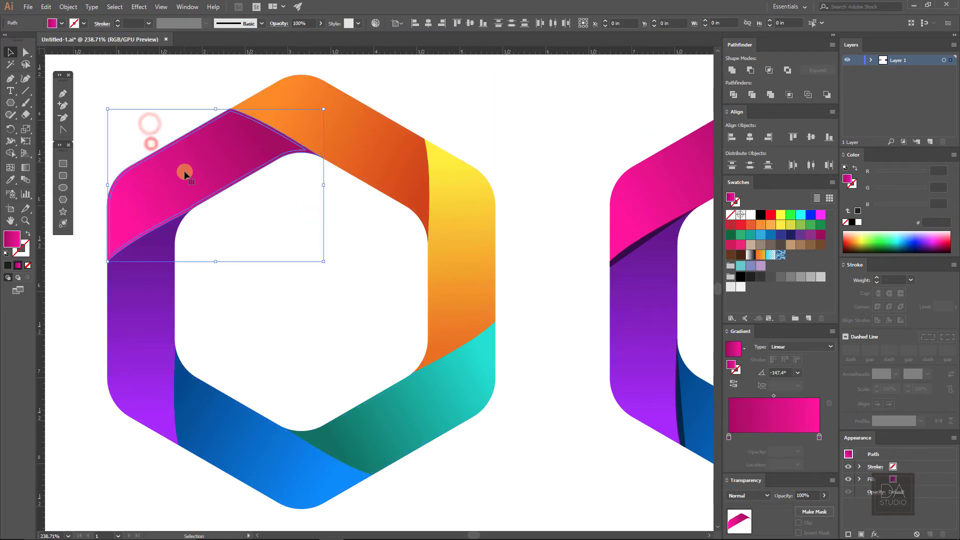
Hollow the magenta and orange segments using Divide, ungroup and Minus Front
{"action": "left_click", "coordinate": [734, 94]}
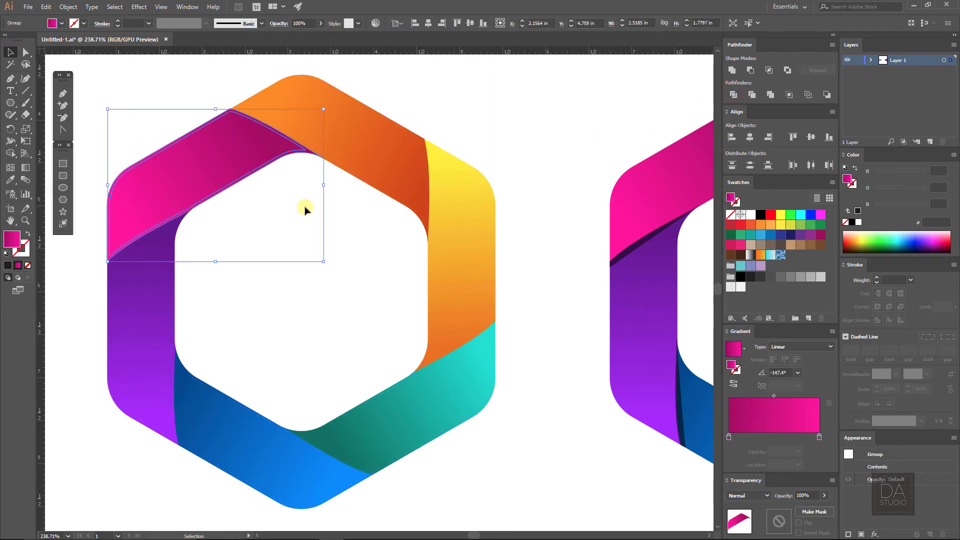
{"action": "key", "text": "ctrl+shift+g"}
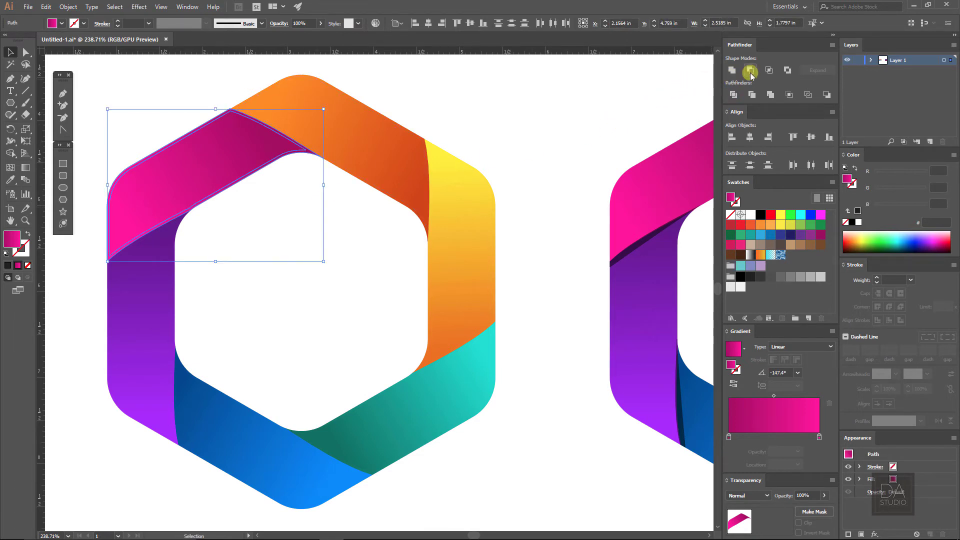
{"action": "left_click", "coordinate": [750, 70]}
{"action": "left_click", "coordinate": [277, 220]}
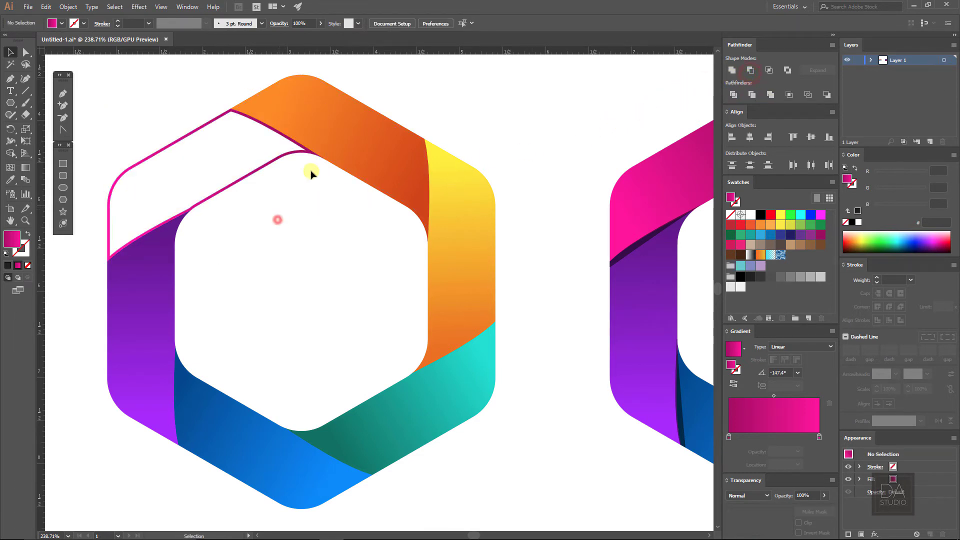
{"action": "left_click", "coordinate": [373, 139]}
{"action": "left_click", "coordinate": [749, 70]}
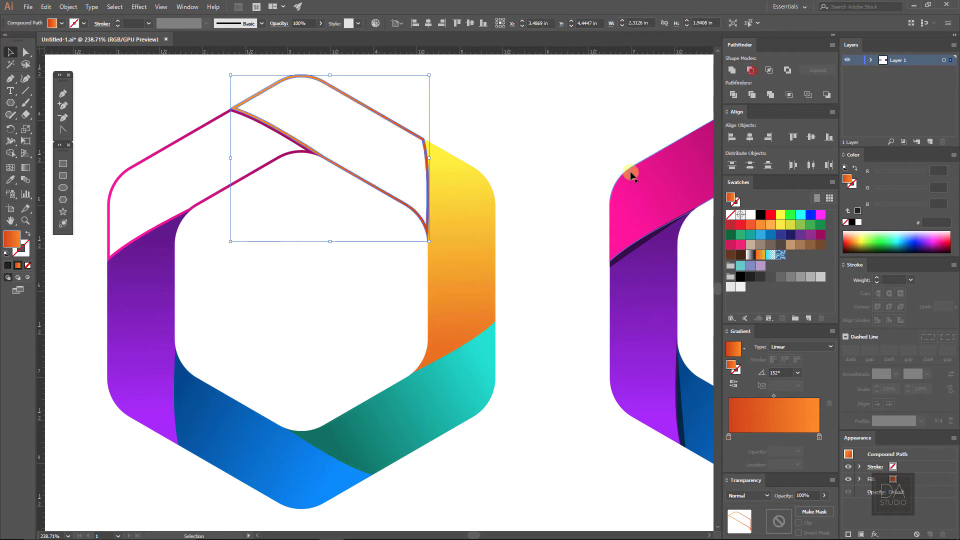
Hollow the yellow, teal, blue and purple segments with Minus Front, then deselect
{"action": "left_click", "coordinate": [478, 271]}
{"action": "left_click", "coordinate": [750, 71]}
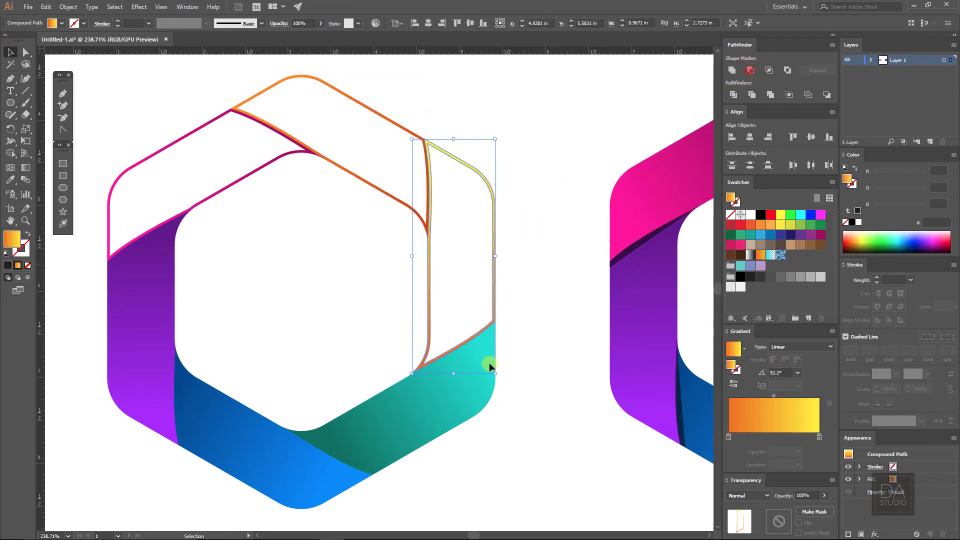
{"action": "left_click_drag", "start_coordinate": [493, 451], "coordinate": [450, 423]}
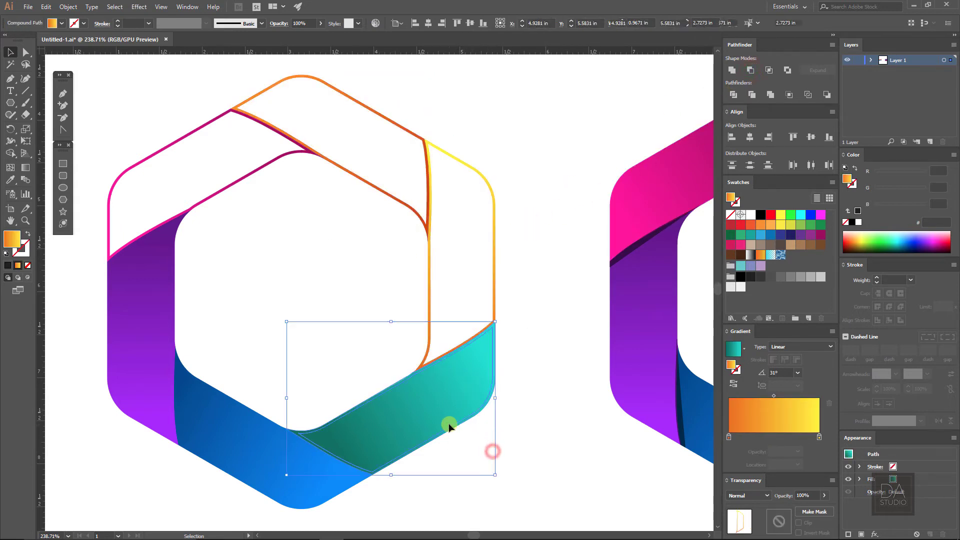
{"action": "left_click", "coordinate": [751, 70]}
{"action": "left_click", "coordinate": [233, 381]}
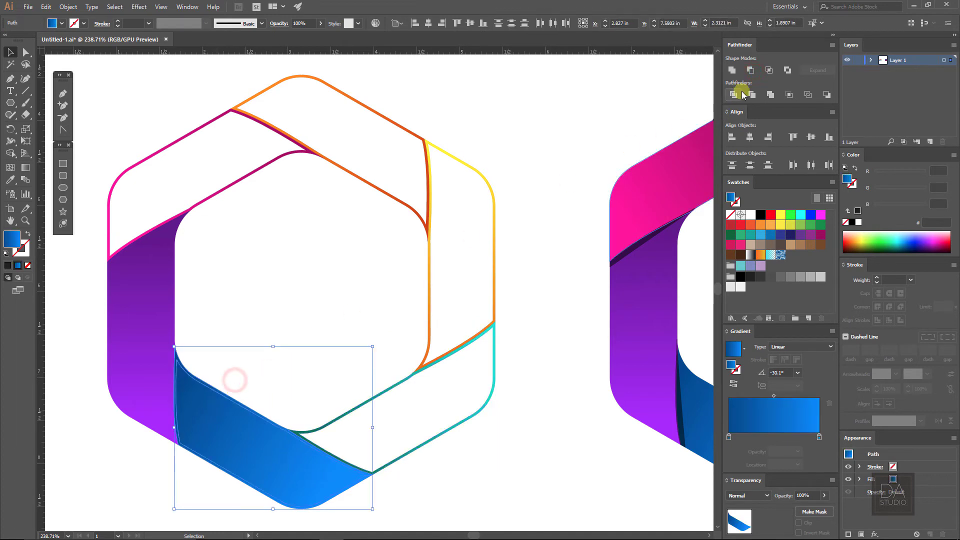
{"action": "left_click", "coordinate": [750, 70]}
{"action": "left_click", "coordinate": [178, 306]}
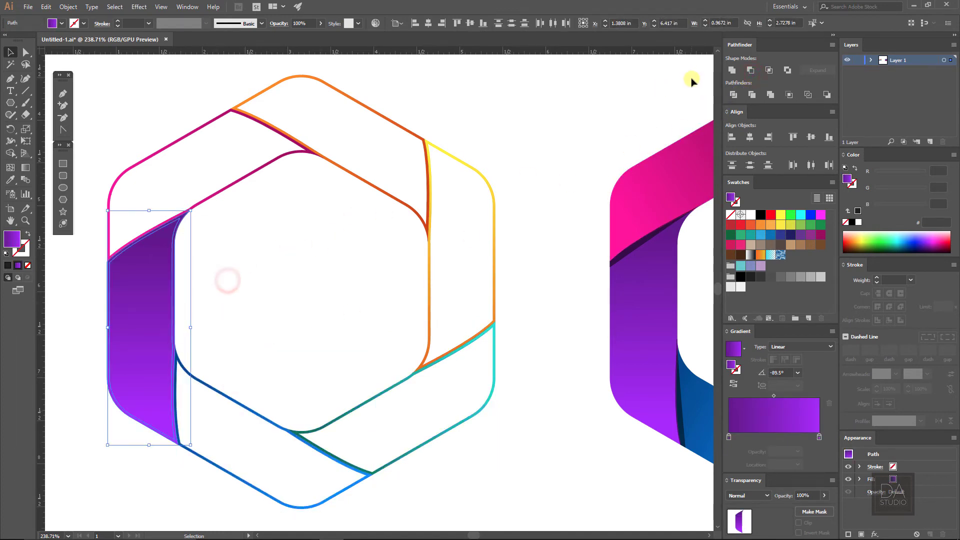
{"action": "left_click", "coordinate": [749, 71]}
{"action": "left_click", "coordinate": [532, 248]}
Reverse the gradient direction on the right hexagon's teal segment with the Gradient tool
{"action": "scroll", "coordinate": [531, 248], "scroll_direction": "down", "scroll_amount": 5}
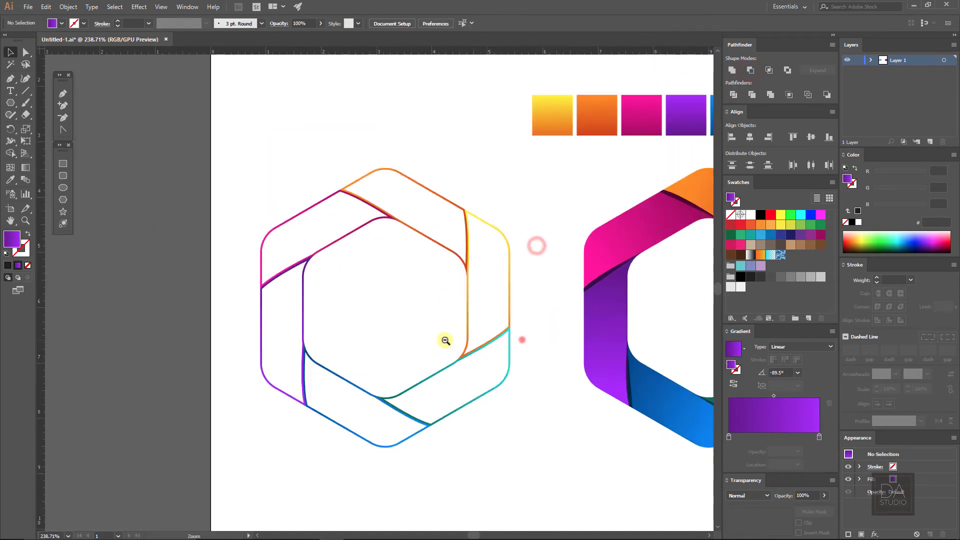
{"action": "left_click_drag", "start_coordinate": [521, 340], "coordinate": [580, 336]}
{"action": "scroll", "coordinate": [489, 315], "scroll_direction": "up", "scroll_amount": 3}
{"action": "scroll", "coordinate": [499, 328], "scroll_direction": "up", "scroll_amount": 1}
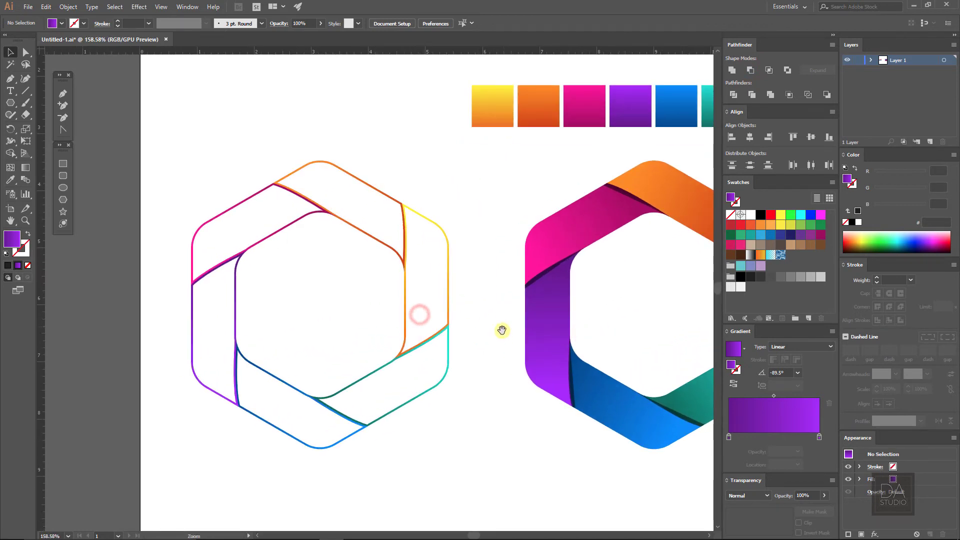
{"action": "left_click_drag", "start_coordinate": [453, 350], "coordinate": [383, 335]}
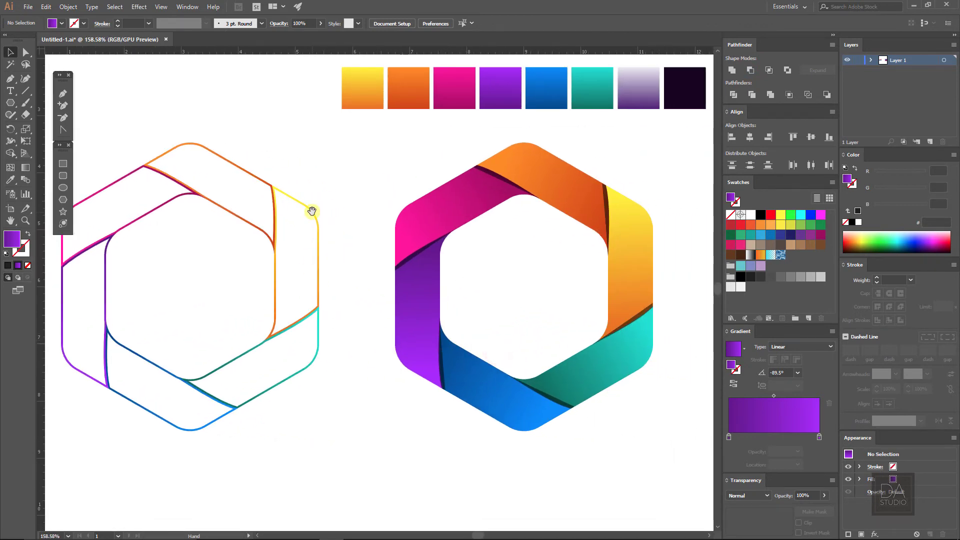
{"action": "scroll", "coordinate": [336, 339], "scroll_direction": "down", "scroll_amount": 3}
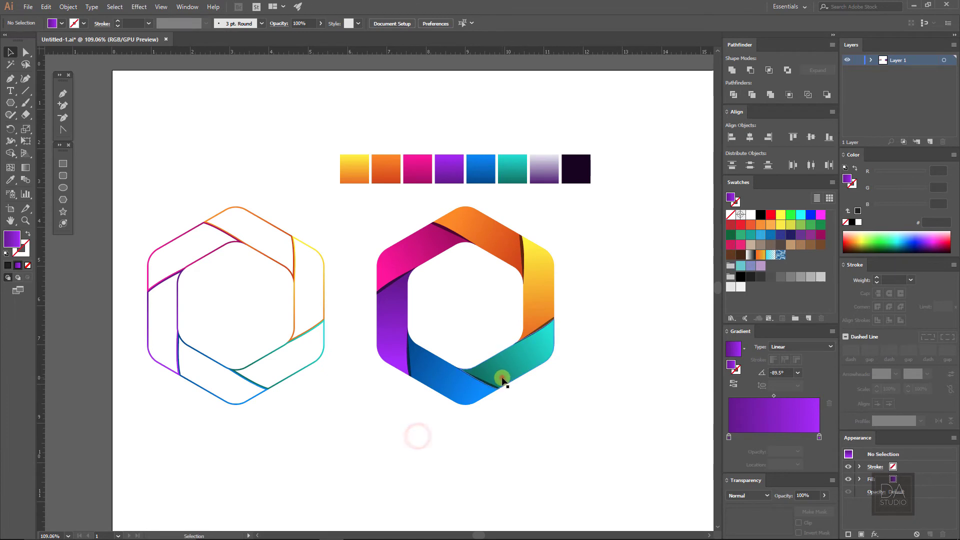
{"action": "left_click", "coordinate": [501, 382]}
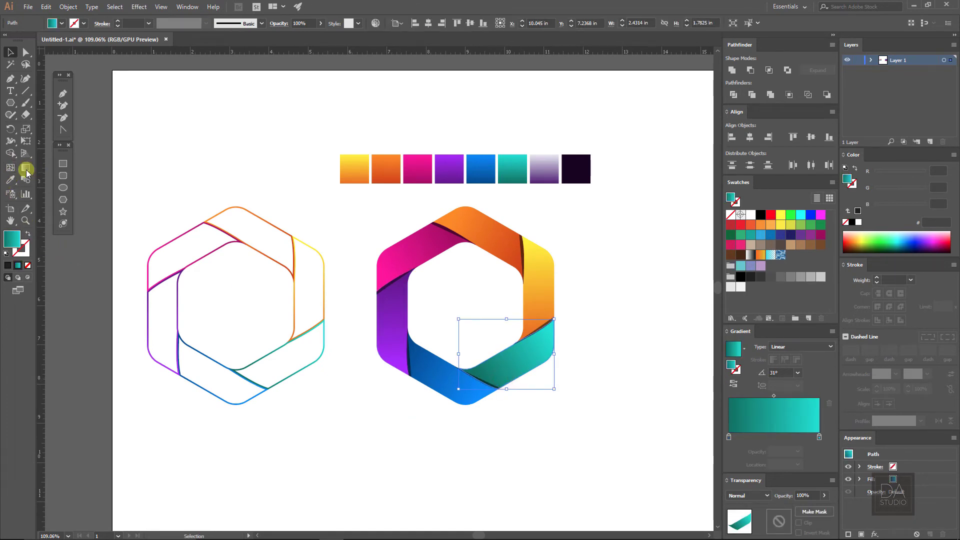
{"action": "left_click", "coordinate": [26, 169]}
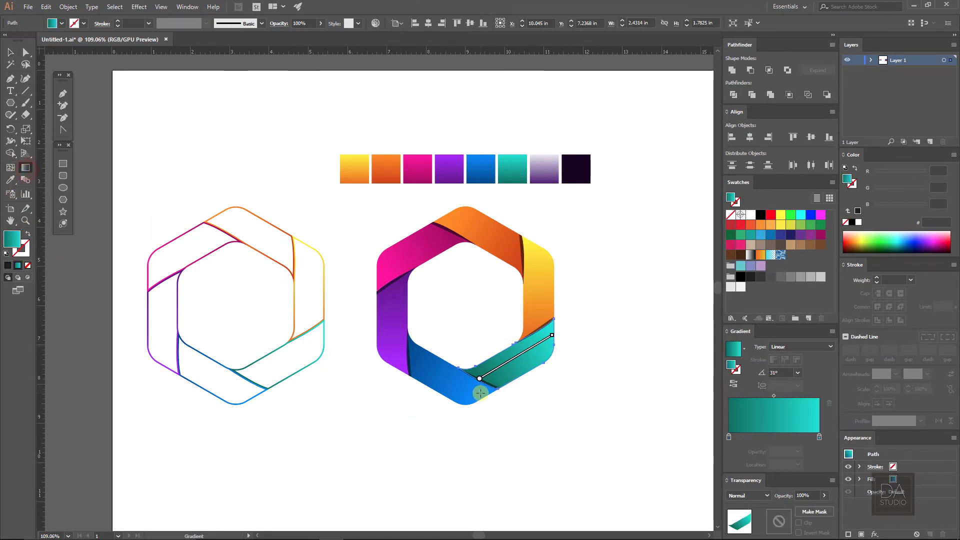
{"action": "left_click_drag", "start_coordinate": [485, 384], "coordinate": [556, 344]}
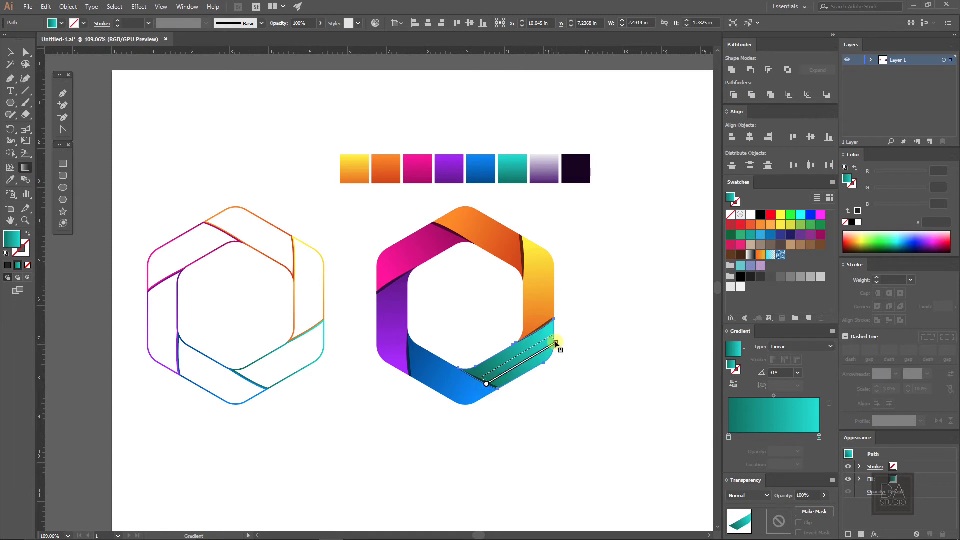
{"action": "left_click_drag", "start_coordinate": [554, 336], "coordinate": [479, 377]}
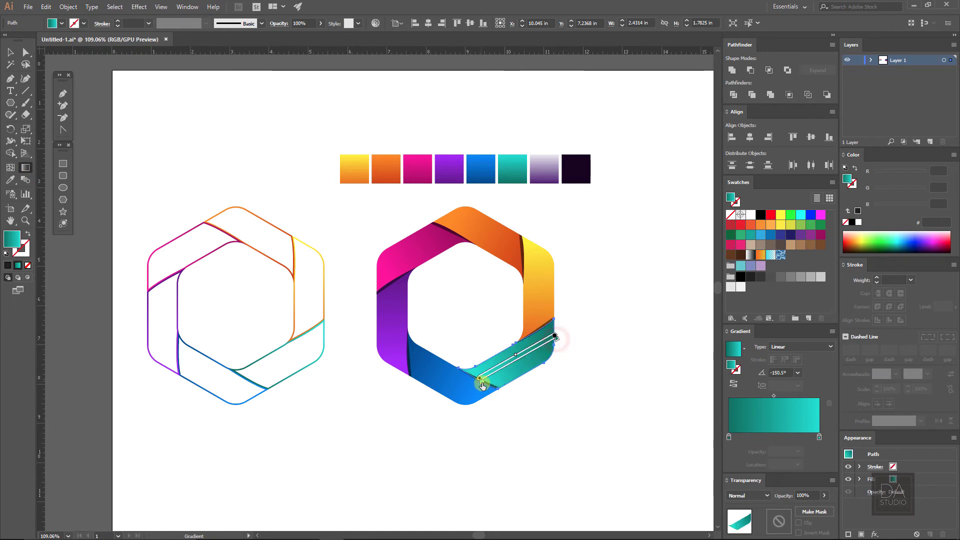
Reverse the blue segment's gradient direction, then deselect
{"action": "left_click", "coordinate": [483, 400], "text": "ctrl"}
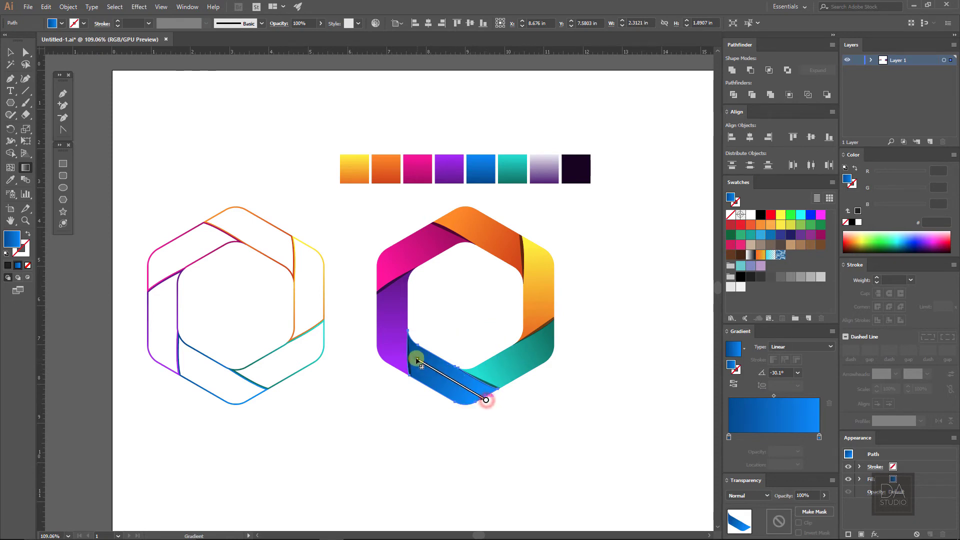
{"action": "left_click_drag", "start_coordinate": [410, 356], "coordinate": [410, 354]}
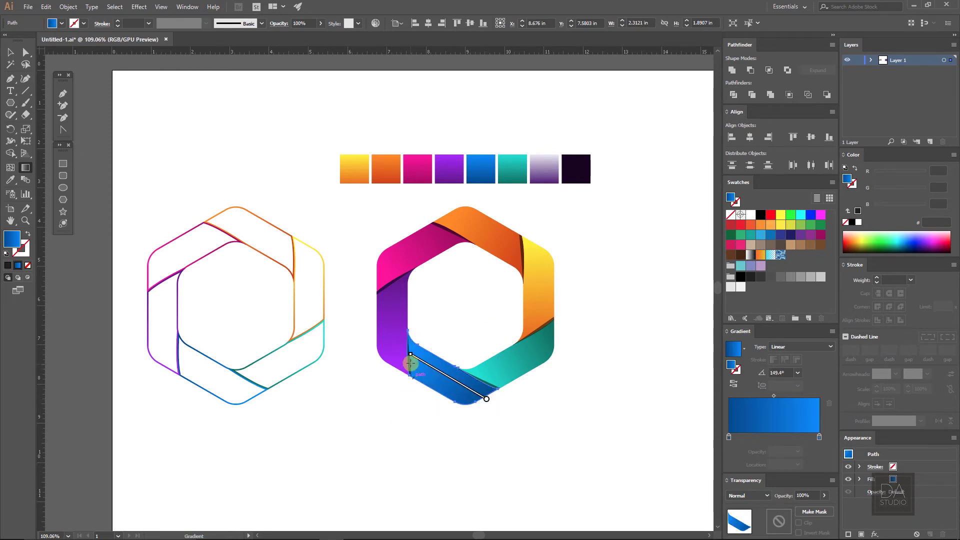
{"action": "left_click", "coordinate": [397, 421]}
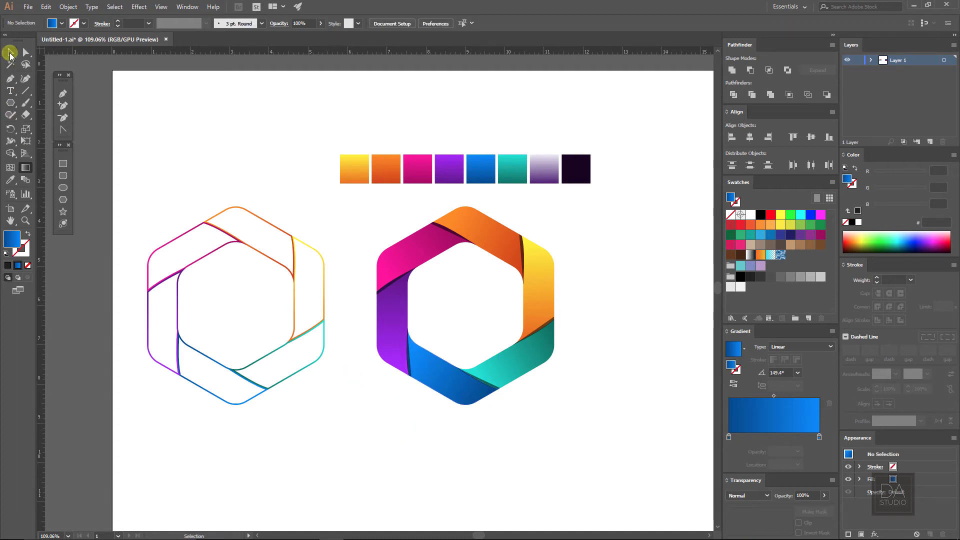
{"action": "left_click_drag", "start_coordinate": [136, 216], "coordinate": [320, 419]}
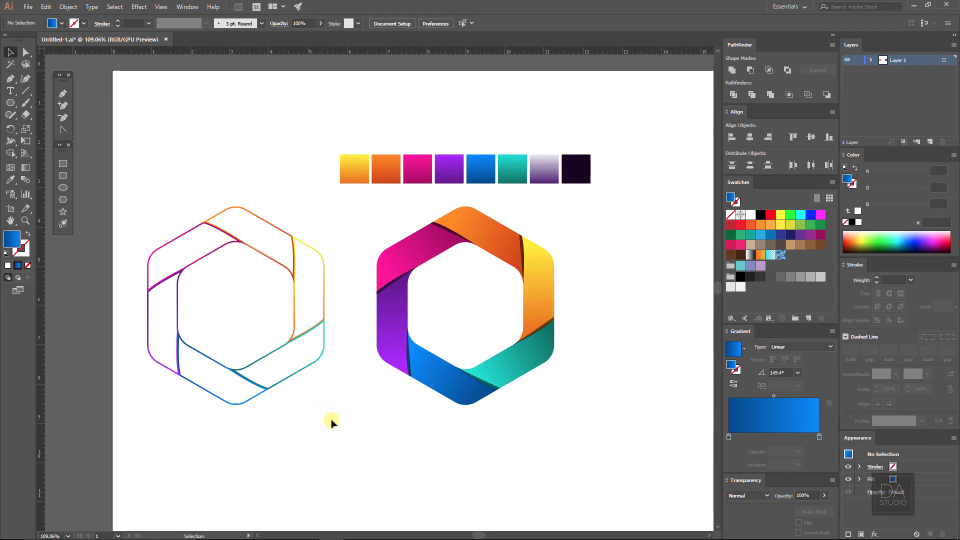
Reverse the outline's right piece gradient, undoing an accidental teal piece reversal
{"action": "left_click_drag", "start_coordinate": [313, 386], "coordinate": [285, 350]}
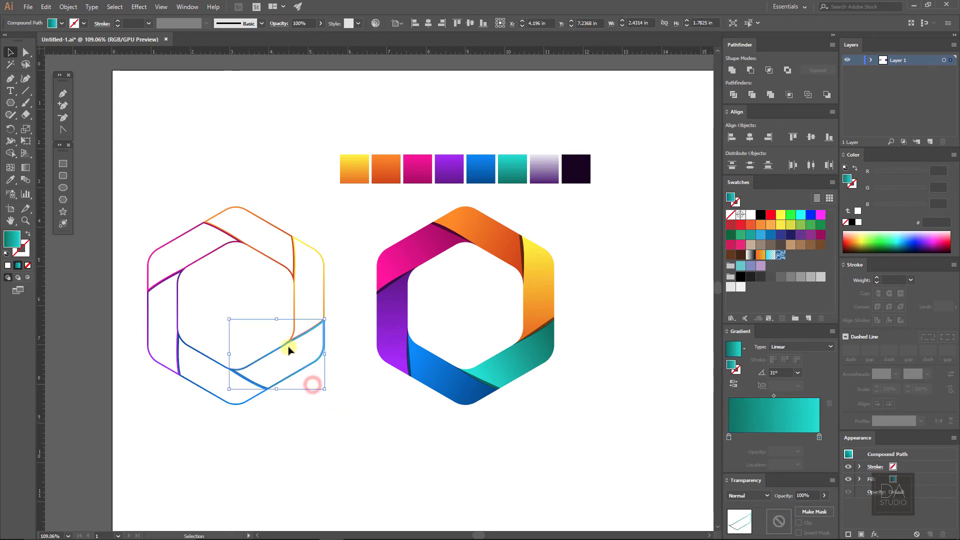
{"action": "left_click", "coordinate": [734, 385]}
{"action": "left_click", "coordinate": [419, 411]}
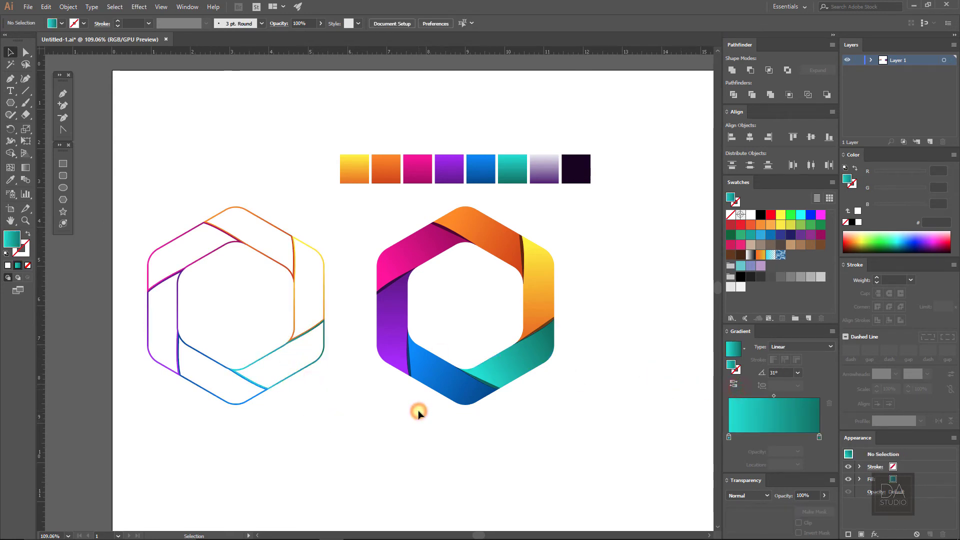
{"action": "key", "text": "ctrl+z"}
{"action": "left_click", "coordinate": [365, 401]}
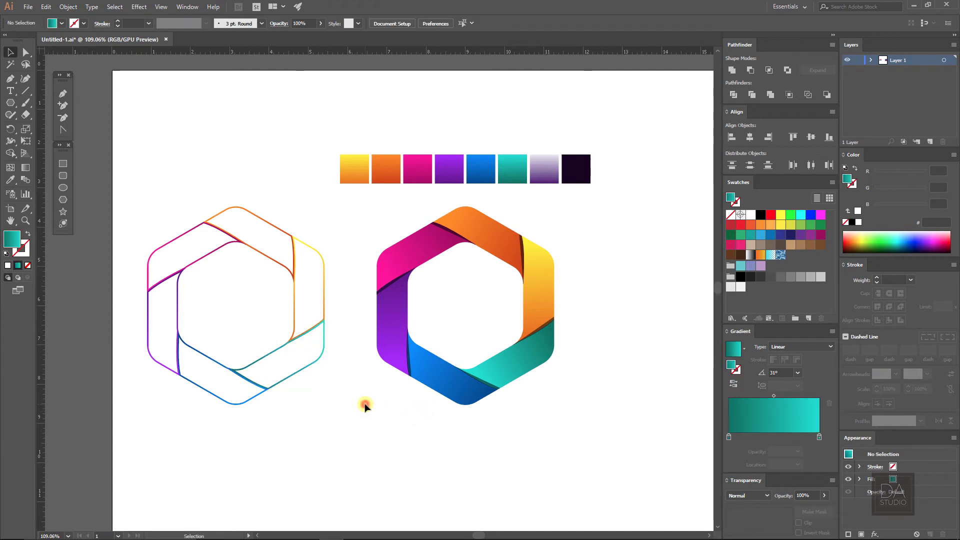
{"action": "left_click", "coordinate": [329, 283]}
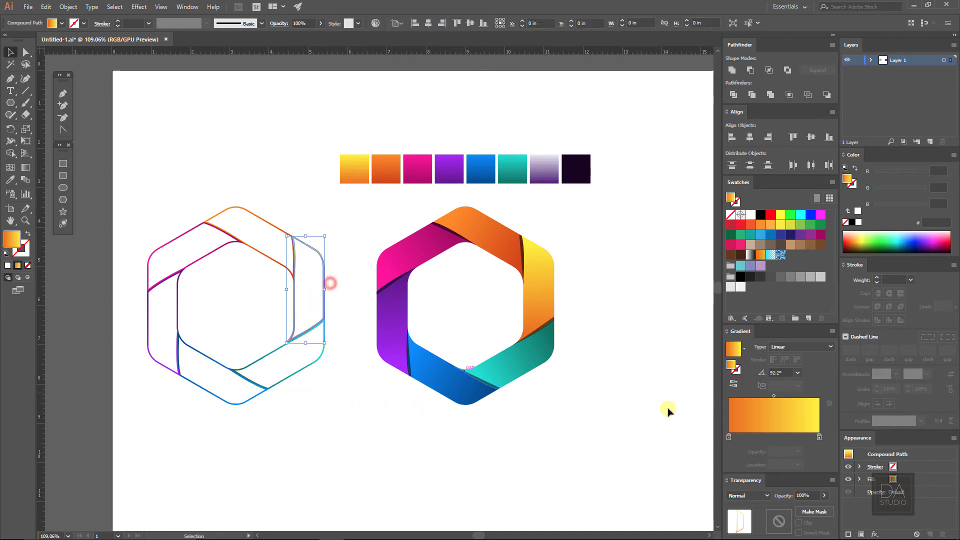
{"action": "left_click", "coordinate": [734, 383]}
{"action": "left_click", "coordinate": [347, 388]}
Reverse the gradients on the outline's top, magenta and purple pieces
{"action": "mouse_move", "coordinate": [271, 209]}
{"action": "left_mouse_down"}
{"action": "mouse_move", "coordinate": [256, 222]}
{"action": "mouse_move", "coordinate": [253, 215]}
{"action": "left_mouse_up"}
{"action": "left_click", "coordinate": [734, 382]}
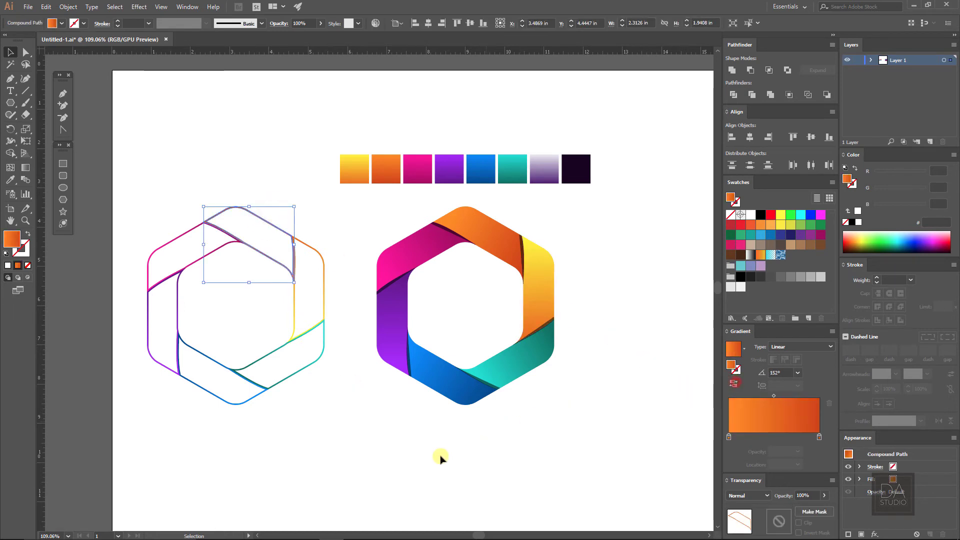
{"action": "left_click", "coordinate": [407, 454]}
{"action": "left_click_drag", "start_coordinate": [206, 265], "coordinate": [193, 248]}
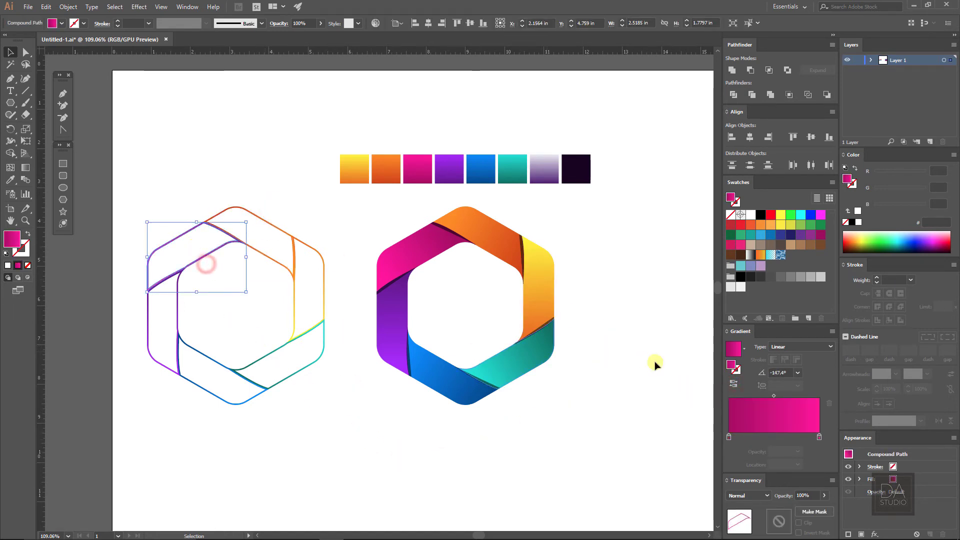
{"action": "left_click", "coordinate": [734, 383]}
{"action": "left_click", "coordinate": [433, 454]}
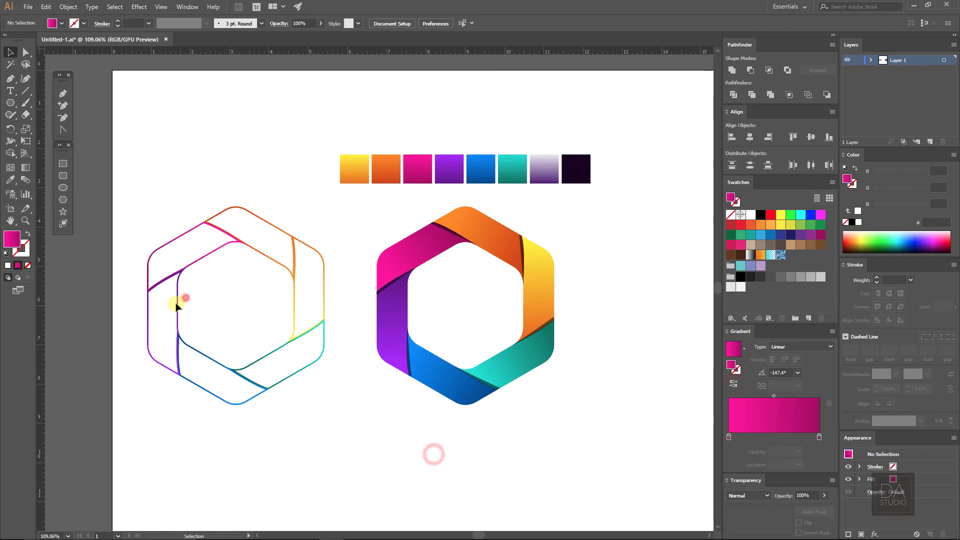
{"action": "left_click_drag", "start_coordinate": [184, 298], "coordinate": [171, 306]}
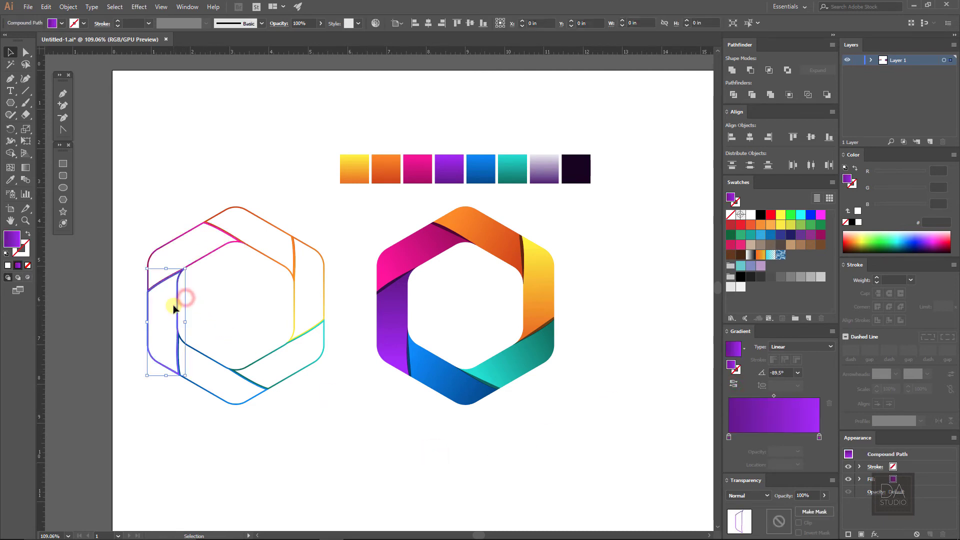
{"action": "left_click", "coordinate": [739, 387]}
{"action": "left_click", "coordinate": [740, 387]}
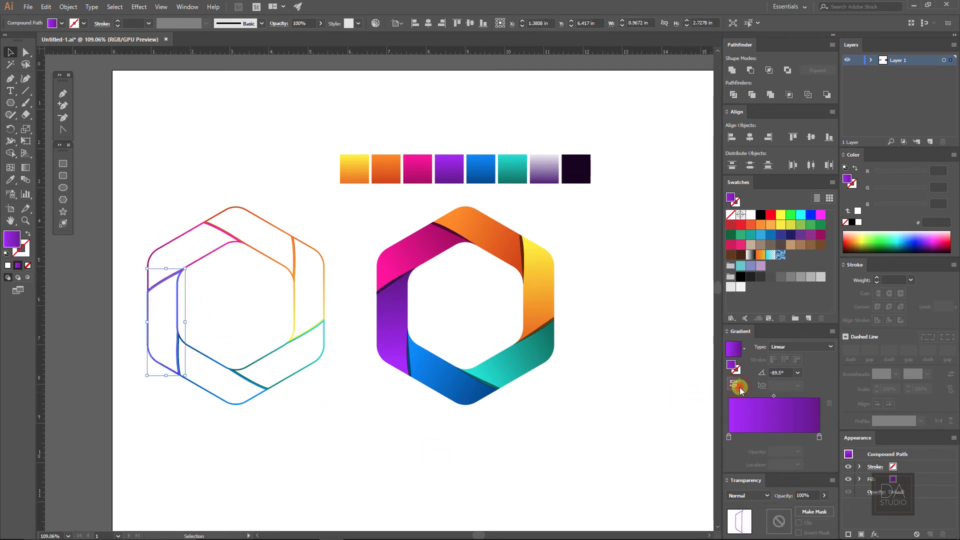
{"action": "left_click", "coordinate": [332, 435]}
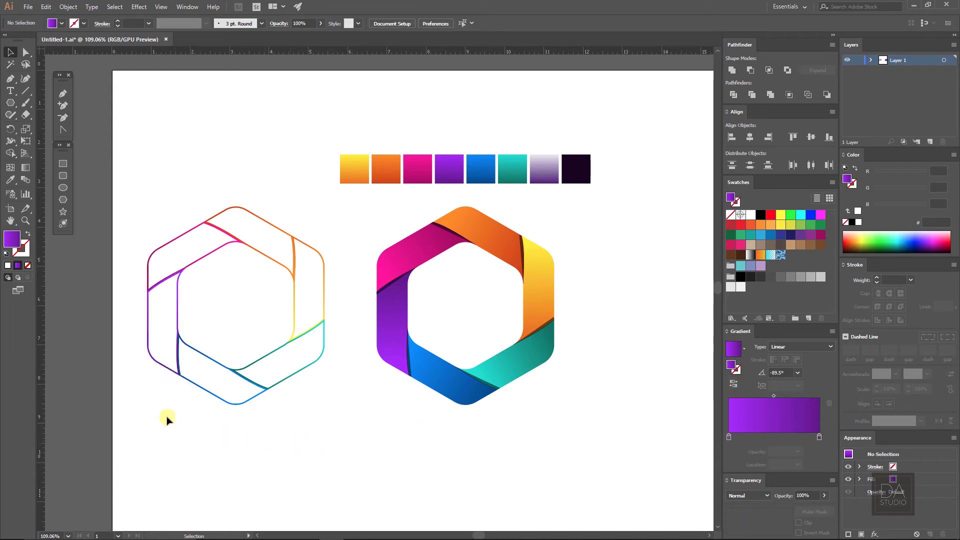
Marquee-select the whole outline hexagon and drag it onto the filled hexagon's centre
{"action": "mouse_move", "coordinate": [225, 387]}
{"action": "left_mouse_down"}
{"action": "mouse_move", "coordinate": [225, 467]}
{"action": "mouse_move", "coordinate": [145, 242]}
{"action": "left_mouse_up"}
{"action": "left_click_drag", "start_coordinate": [146, 208], "coordinate": [363, 414]}
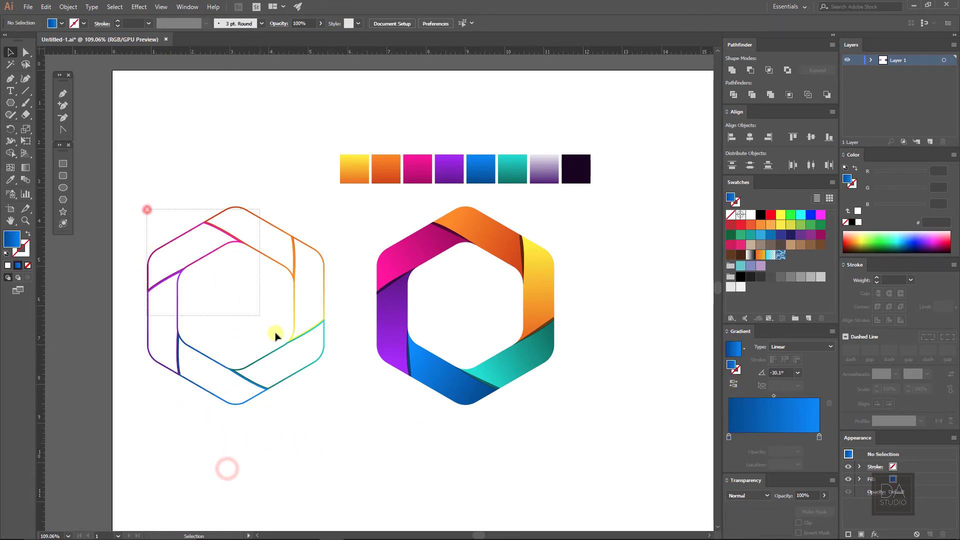
{"action": "left_click", "coordinate": [362, 413]}
{"action": "left_click_drag", "start_coordinate": [165, 411], "coordinate": [317, 214]}
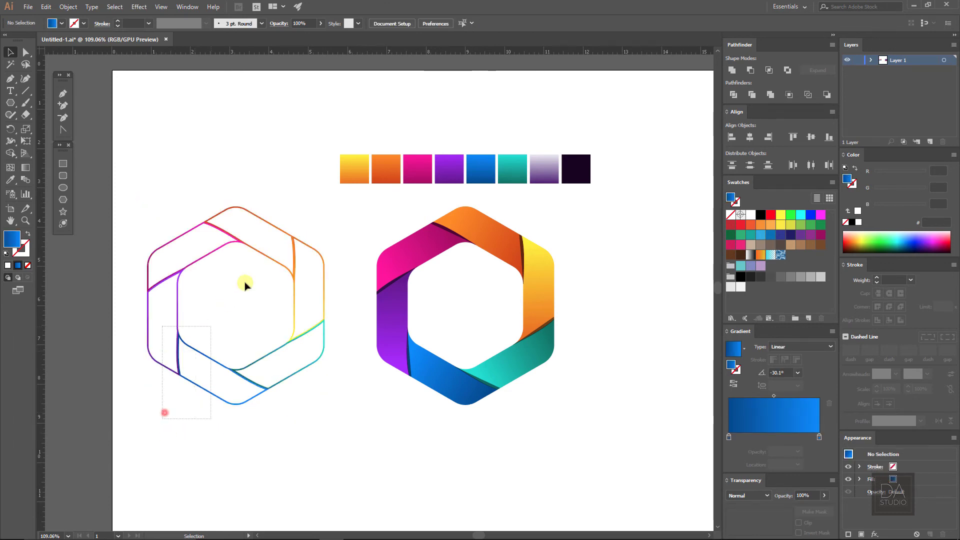
{"action": "right_click", "coordinate": [294, 296]}
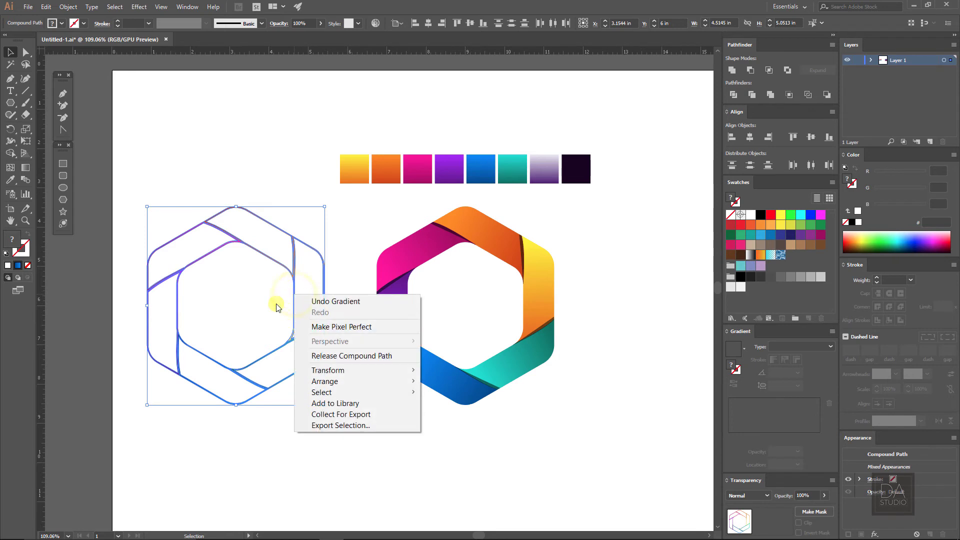
{"action": "left_click", "coordinate": [274, 303]}
{"action": "left_click_drag", "start_coordinate": [138, 197], "coordinate": [332, 424]}
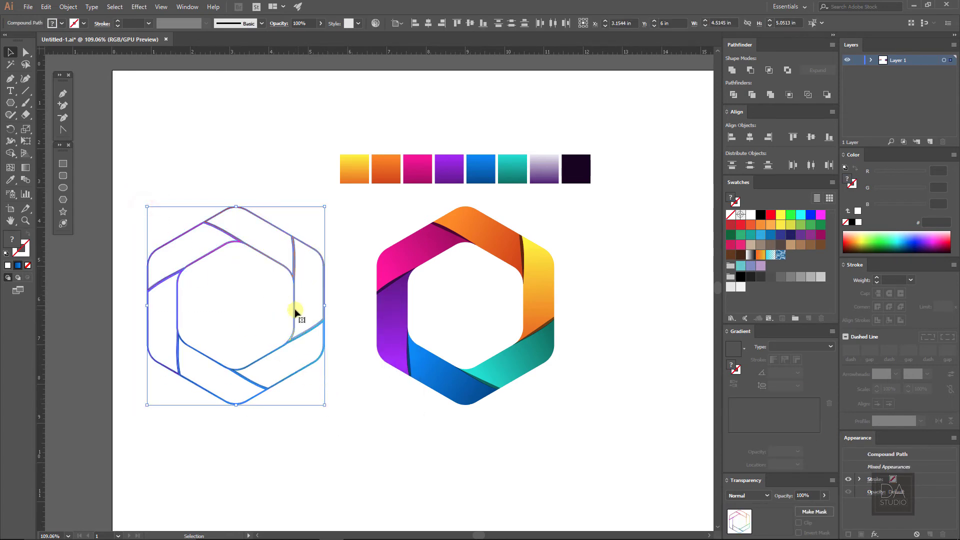
{"action": "left_click_drag", "start_coordinate": [294, 310], "coordinate": [523, 313]}
Select the six dark shadow strips between the ring pieces and group them
{"action": "left_click", "coordinate": [595, 323]}
{"action": "left_click", "coordinate": [487, 314]}
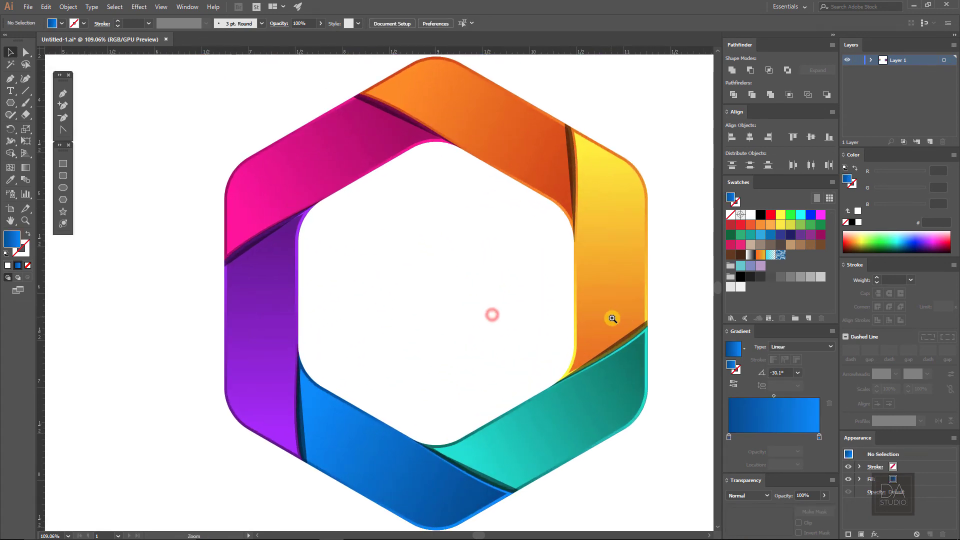
{"action": "left_click", "coordinate": [300, 433]}
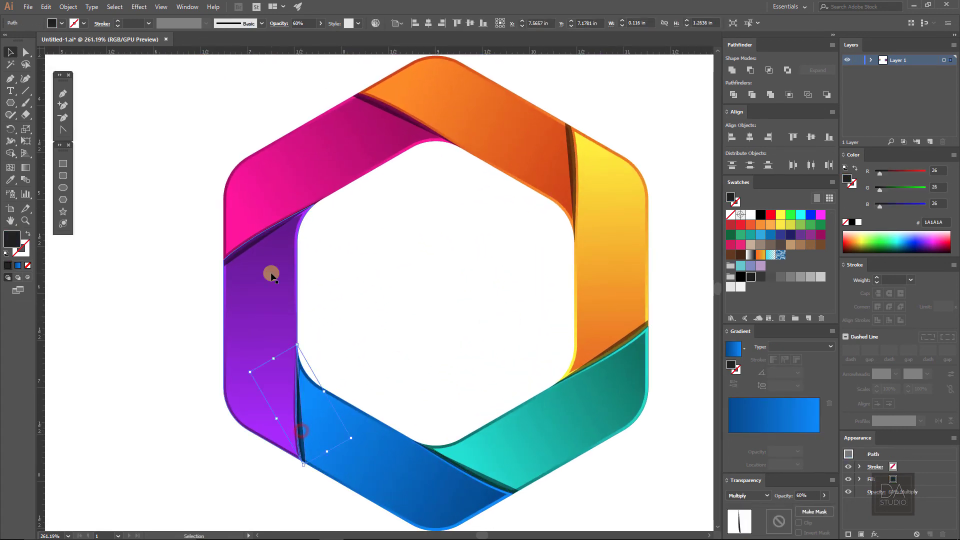
{"action": "left_click", "coordinate": [255, 245], "text": "shift"}
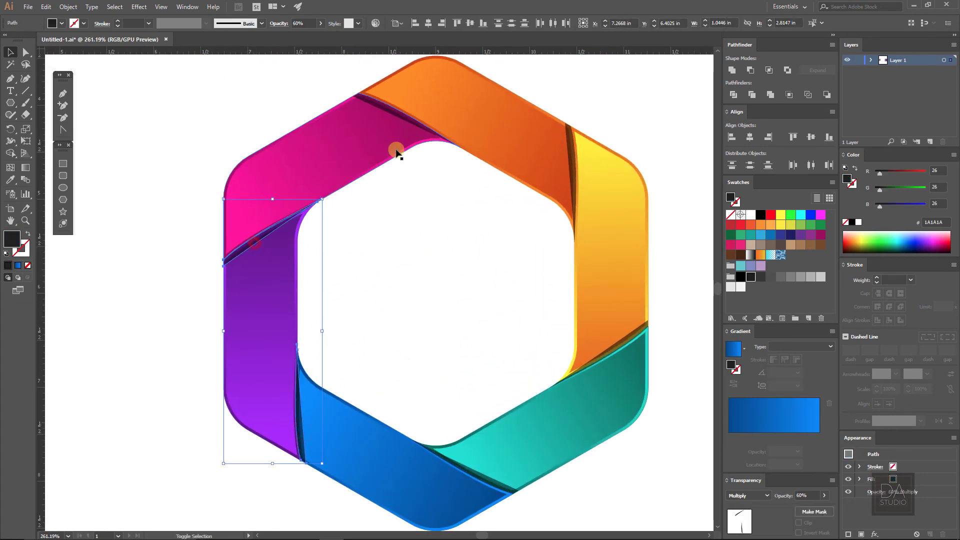
{"action": "left_click", "coordinate": [395, 119], "text": "shift"}
{"action": "left_click", "coordinate": [568, 169], "text": "shift"}
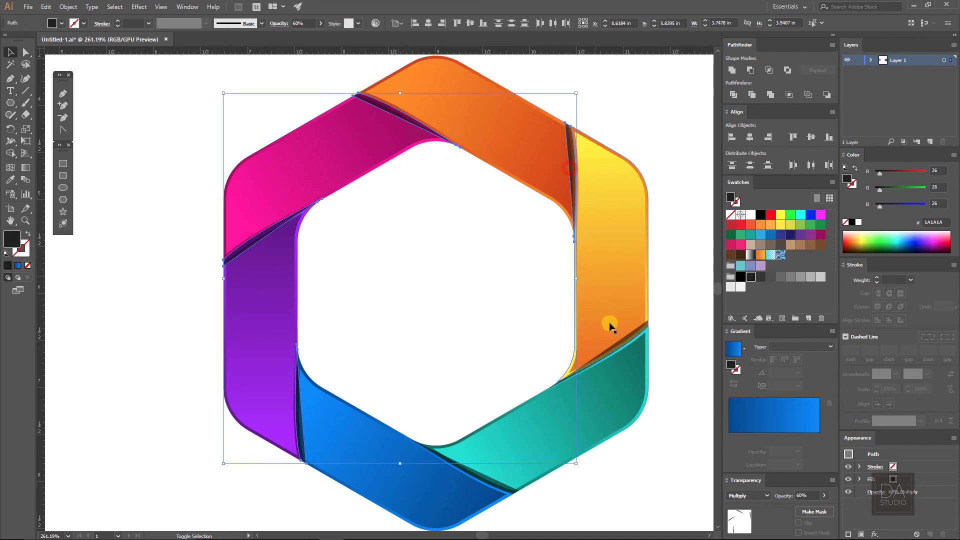
{"action": "left_click", "coordinate": [623, 342], "text": "shift"}
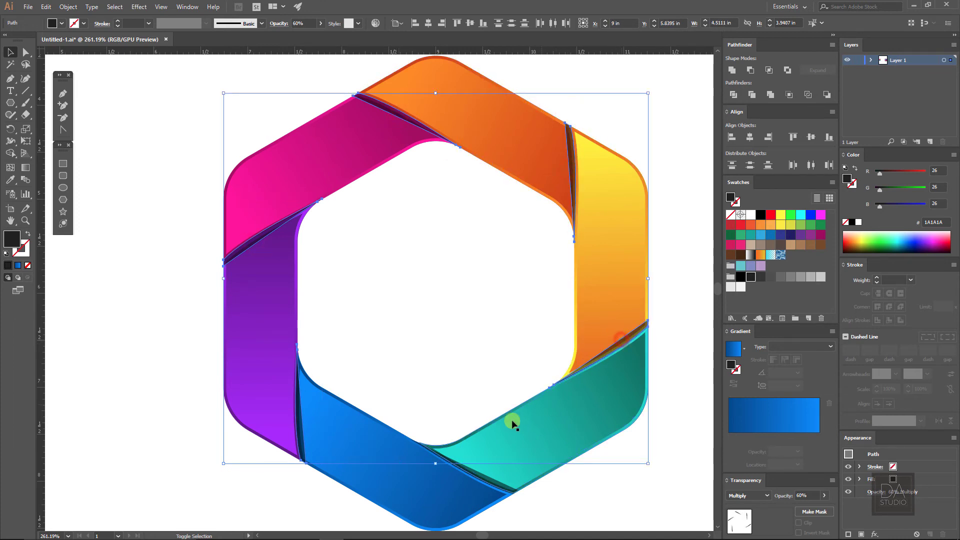
{"action": "left_click", "coordinate": [480, 479], "text": "shift"}
{"action": "right_click", "coordinate": [480, 478]}
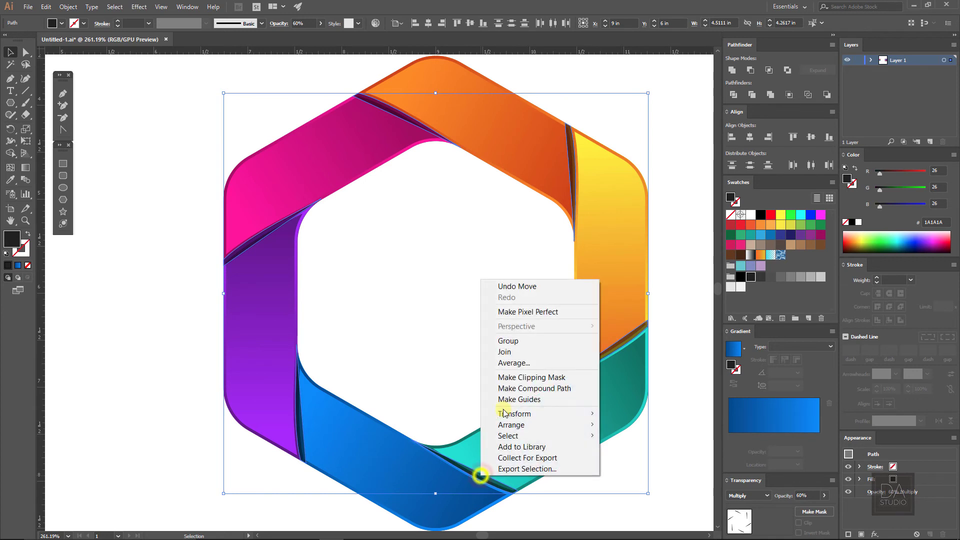
{"action": "left_click", "coordinate": [518, 340]}
Bring the shadow group to the front of the stacking order
{"action": "right_click", "coordinate": [520, 342]}
{"action": "left_click", "coordinate": [559, 437]}
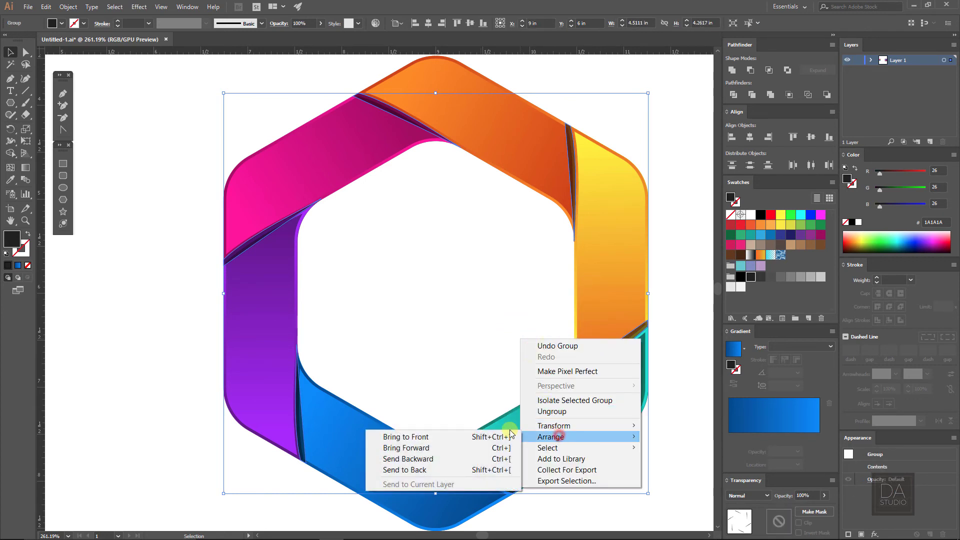
{"action": "left_click", "coordinate": [504, 436]}
{"action": "left_click", "coordinate": [492, 324]}
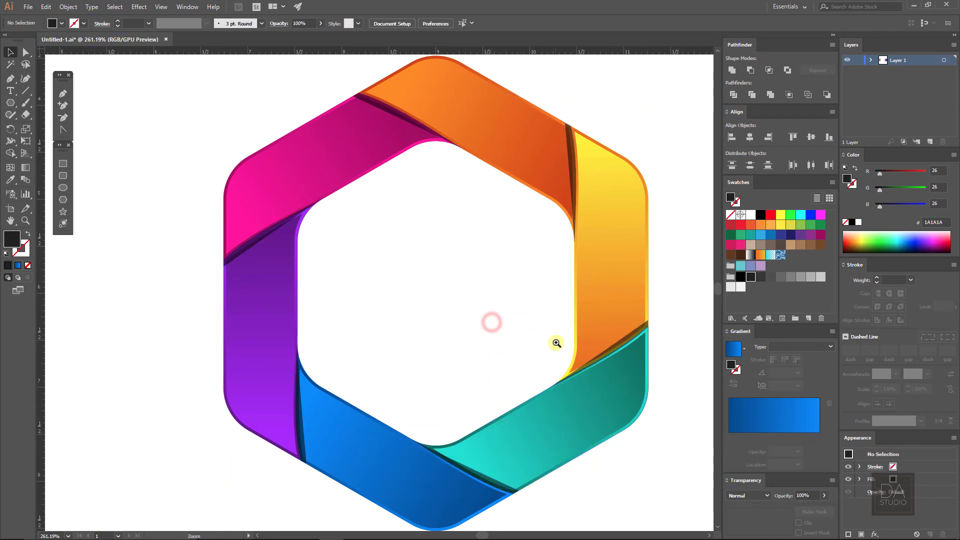
Zoom out, show the guides and move the swatch row above the artboard
{"action": "left_click_drag", "start_coordinate": [557, 343], "coordinate": [407, 327]}
{"action": "mouse_move", "coordinate": [621, 353]}
{"action": "left_mouse_down"}
{"action": "mouse_move", "coordinate": [609, 367]}
{"action": "mouse_move", "coordinate": [498, 333]}
{"action": "mouse_move", "coordinate": [476, 340]}
{"action": "left_mouse_up"}
{"action": "key", "text": "ctrl+z"}
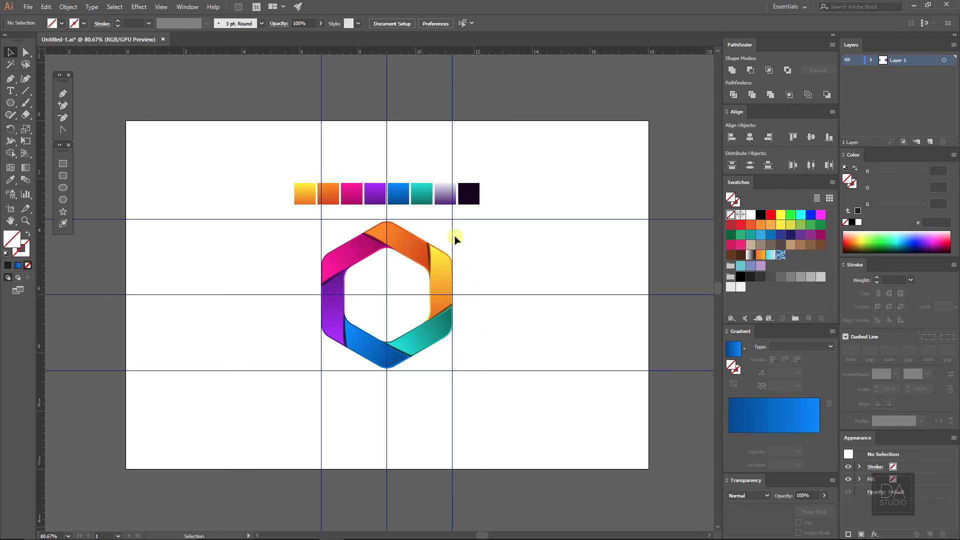
{"action": "left_click_drag", "start_coordinate": [423, 191], "coordinate": [408, 100]}
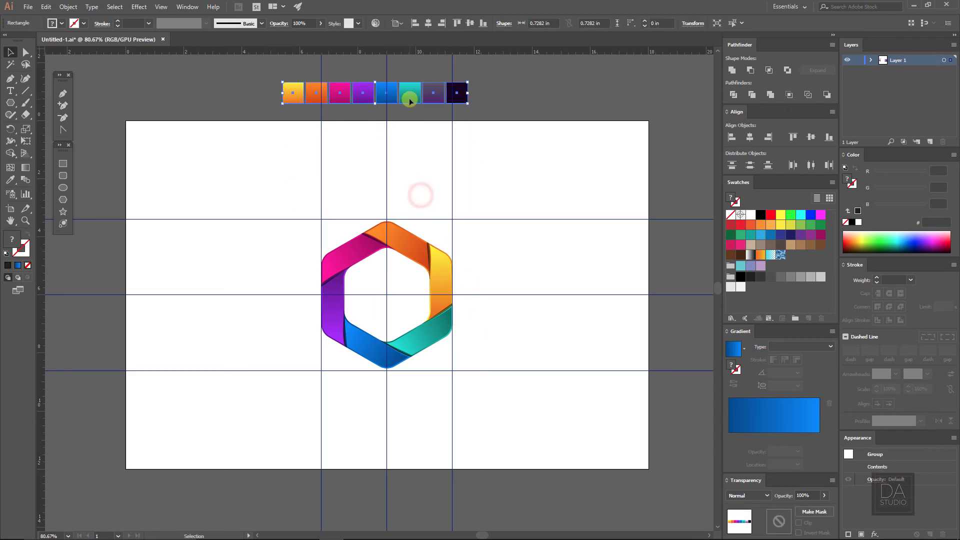
Sample the darkest purple swatch and draw a rectangle covering the whole artboard
{"action": "left_click", "coordinate": [148, 185]}
{"action": "key", "text": "i"}
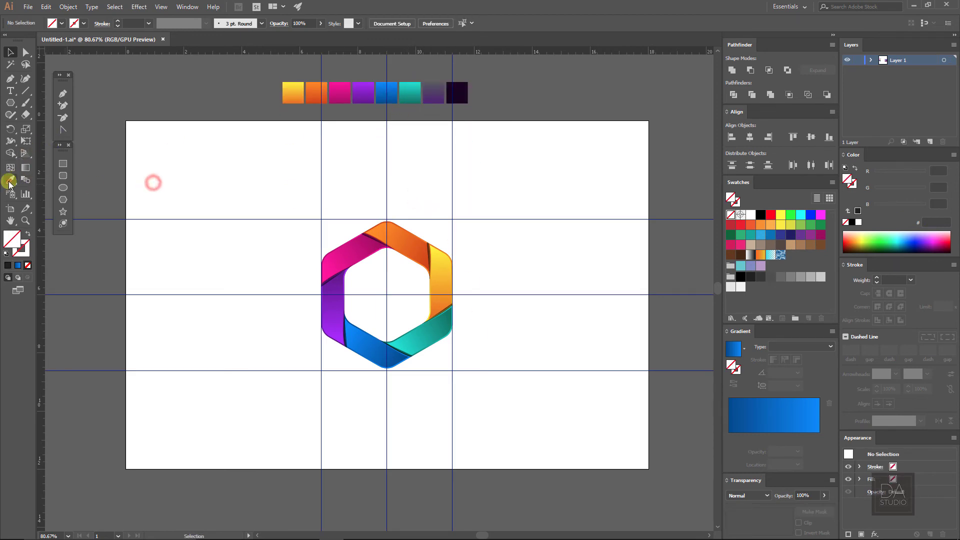
{"action": "left_click", "coordinate": [459, 98]}
{"action": "left_click", "coordinate": [64, 164]}
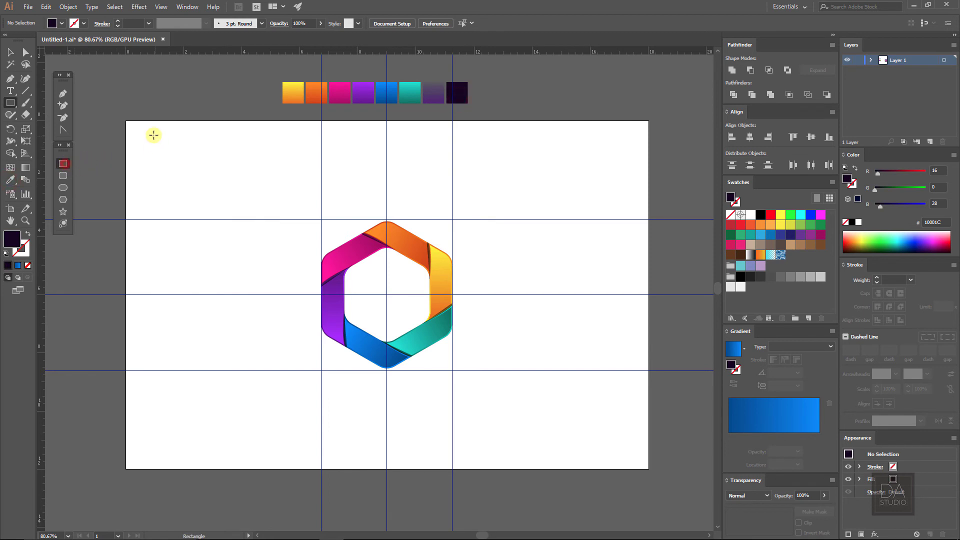
{"action": "left_click_drag", "start_coordinate": [125, 120], "coordinate": [648, 468]}
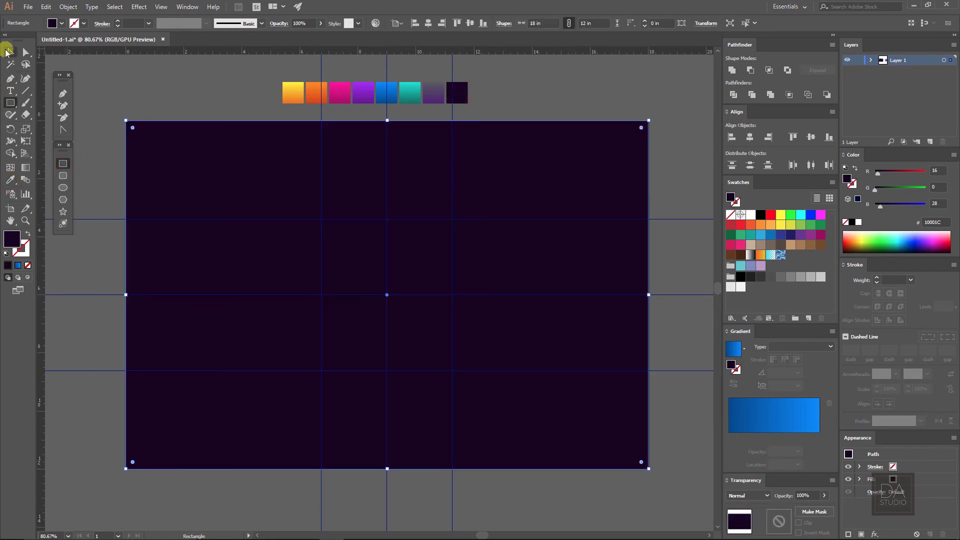
Send the dark purple rectangle to the back, behind the hexagon logo
{"action": "left_click", "coordinate": [7, 52]}
{"action": "right_click", "coordinate": [178, 151]}
{"action": "left_click", "coordinate": [220, 308]}
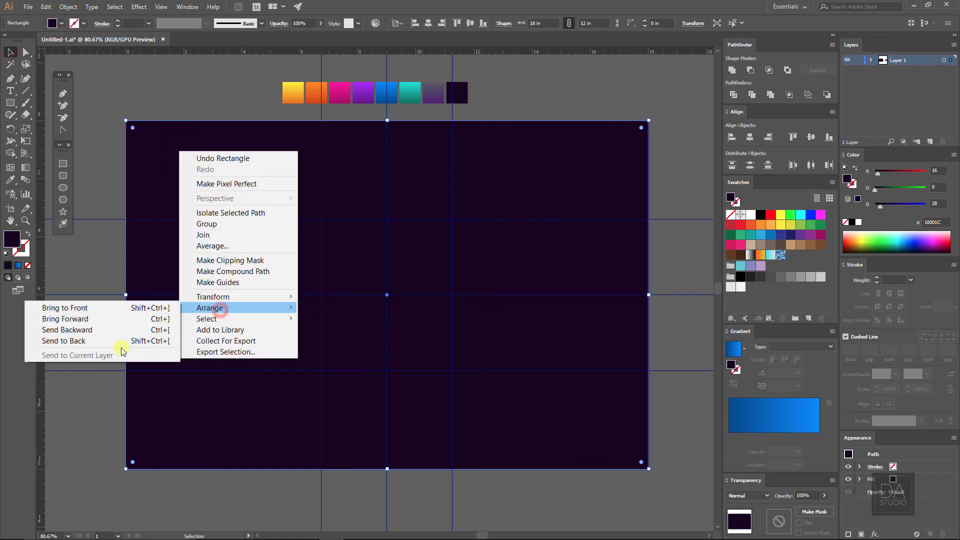
{"action": "left_click", "coordinate": [122, 342]}
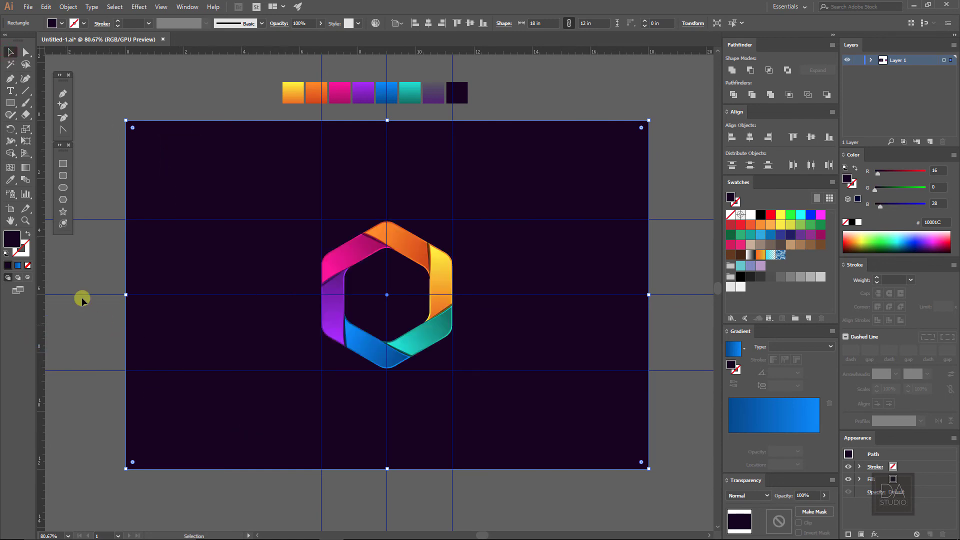
{"action": "left_click", "coordinate": [65, 246]}
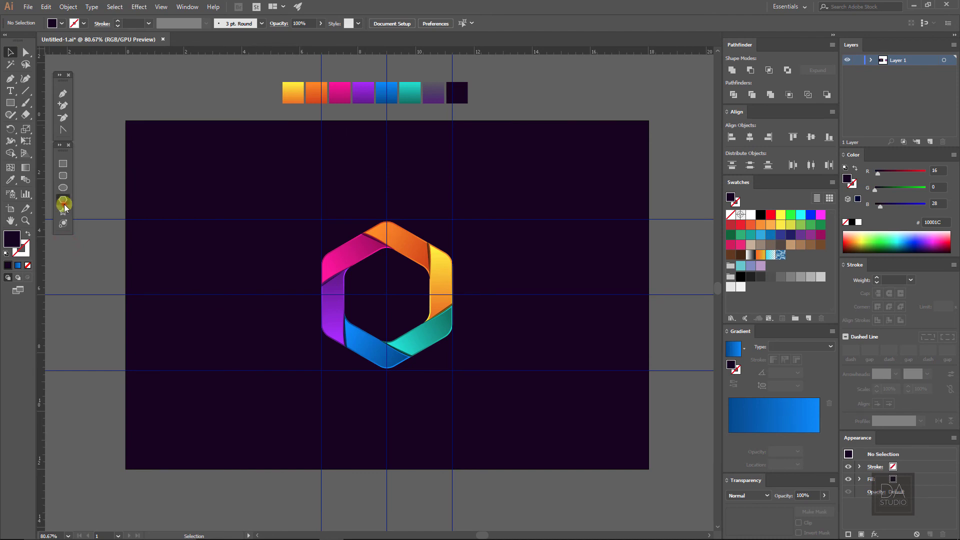
{"action": "left_click", "coordinate": [63, 202]}
Draw a white-stroked, unfilled hexagon around the ring logo and rotate it 90°
{"action": "left_click", "coordinate": [753, 217]}
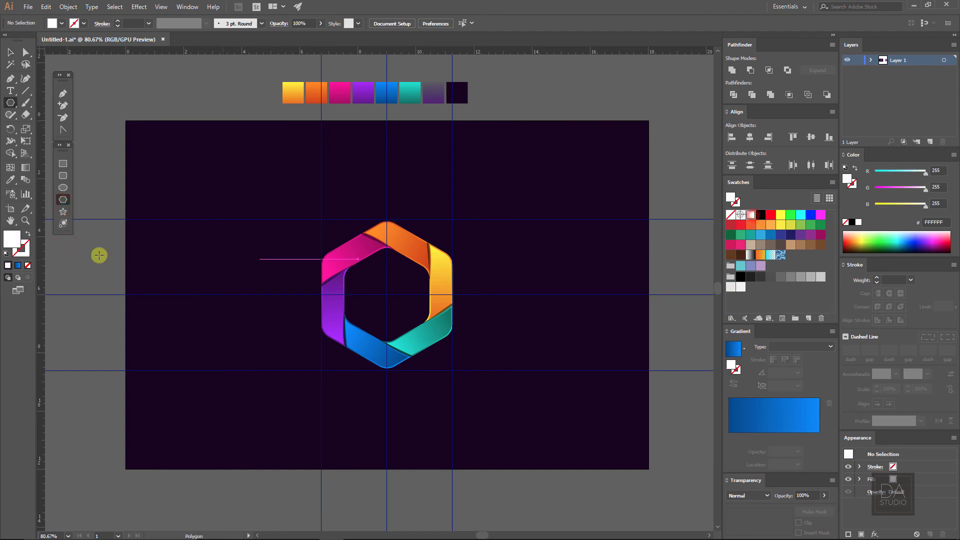
{"action": "left_click", "coordinate": [28, 234]}
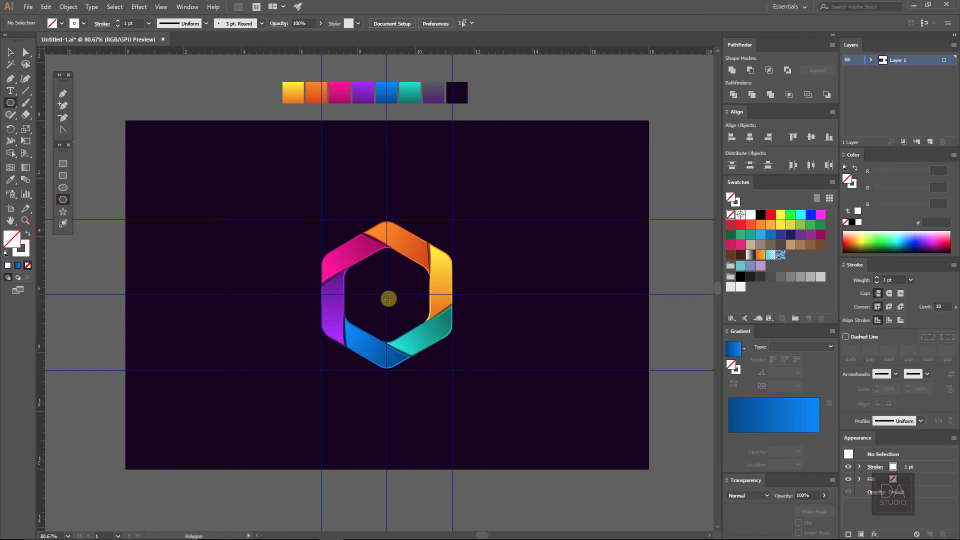
{"action": "left_click_drag", "start_coordinate": [387, 294], "coordinate": [467, 365]}
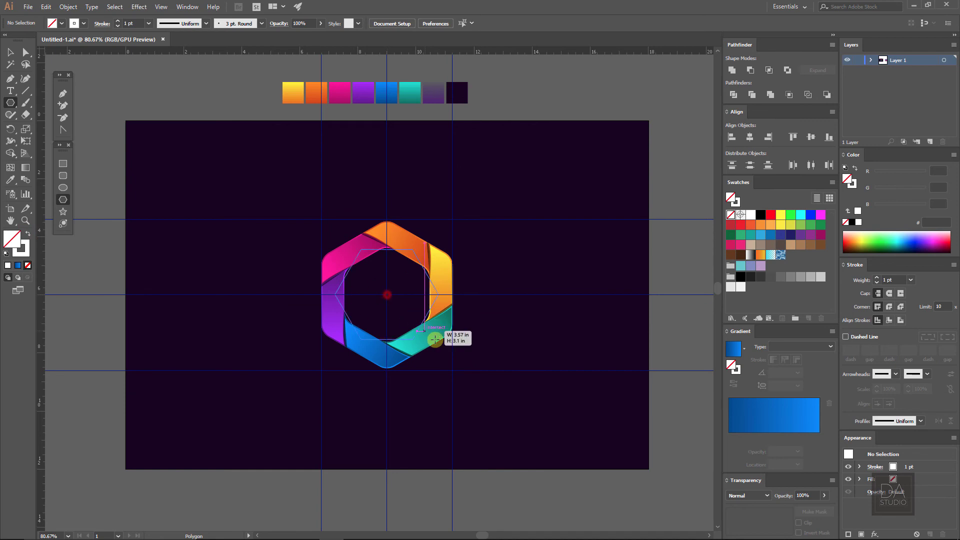
{"action": "key", "text": "v"}
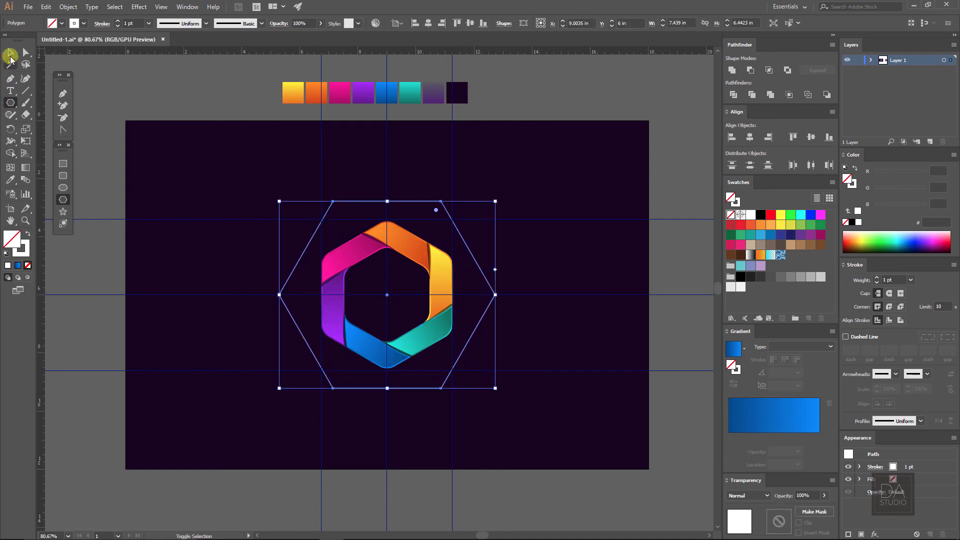
{"action": "left_click_drag", "start_coordinate": [497, 392], "coordinate": [487, 204]}
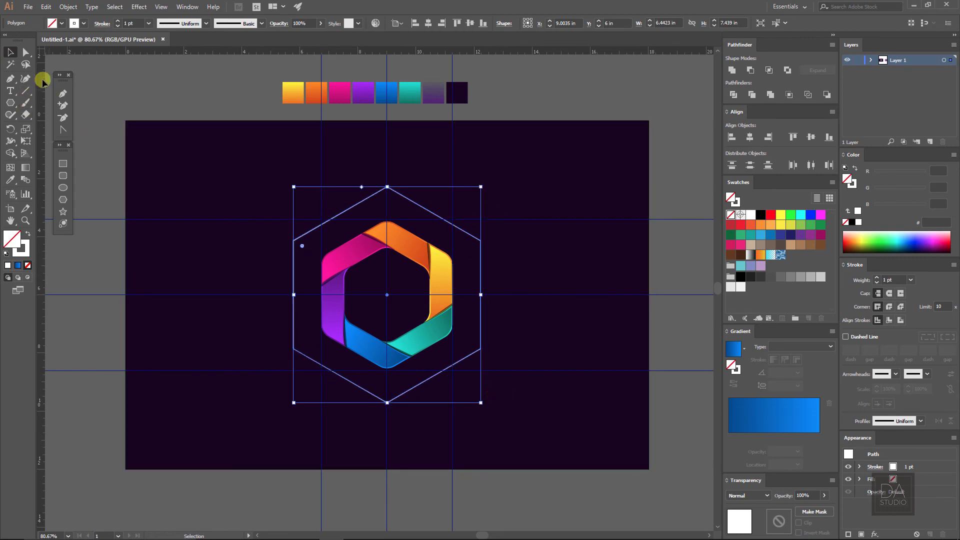
Round the outline hexagon's corners and shrink it slightly around the logo
{"action": "left_click", "coordinate": [26, 53]}
{"action": "left_click_drag", "start_coordinate": [302, 245], "coordinate": [330, 263]}
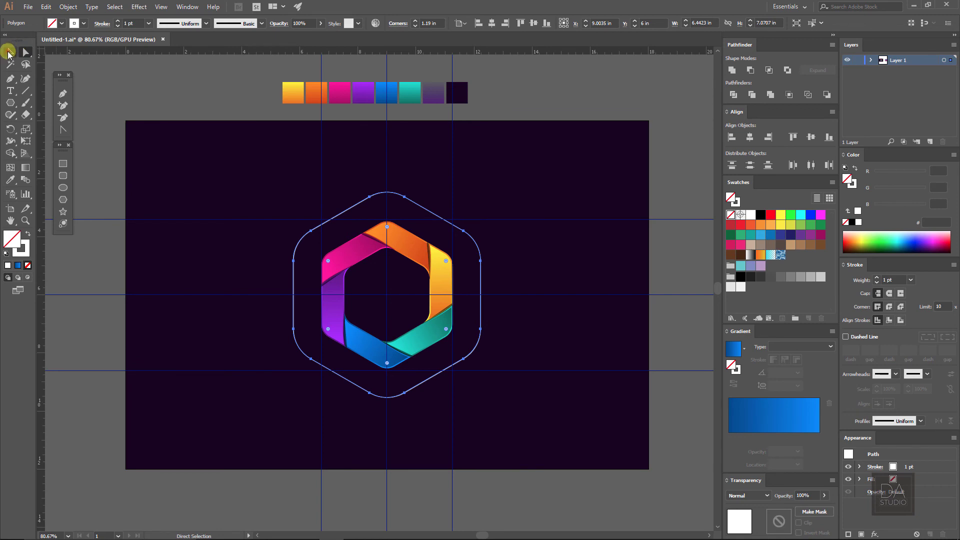
{"action": "left_click", "coordinate": [9, 52]}
{"action": "left_click", "coordinate": [165, 77]}
{"action": "left_click", "coordinate": [357, 205]}
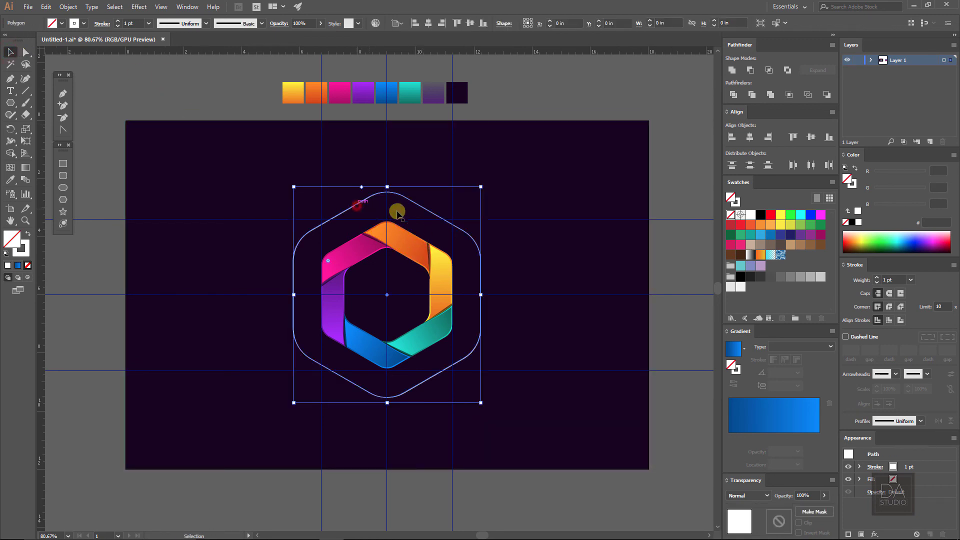
{"action": "left_click_drag", "start_coordinate": [481, 187], "coordinate": [471, 193]}
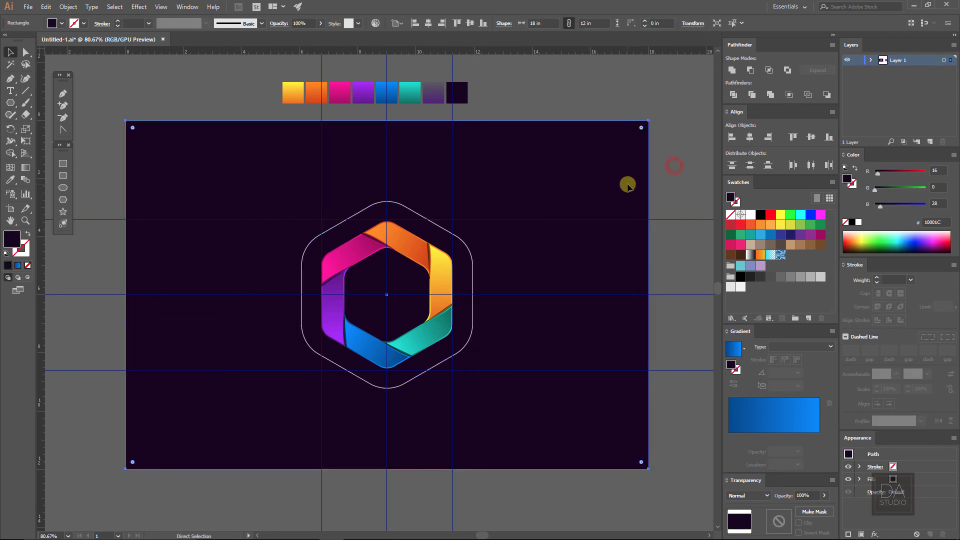
Select and delete the guide lines
{"action": "left_click_drag", "start_coordinate": [632, 183], "coordinate": [657, 205]}
{"action": "left_click", "coordinate": [670, 200]}
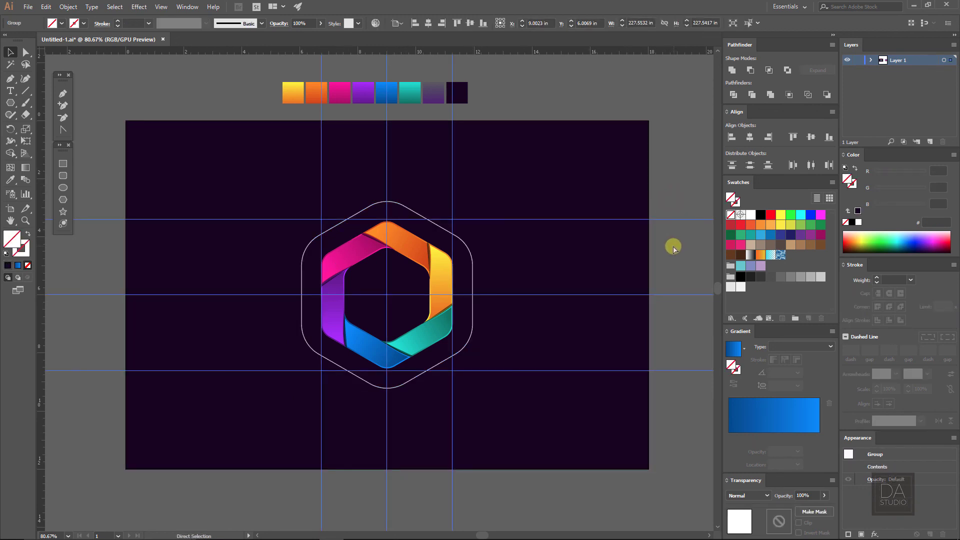
{"action": "key", "text": "Delete"}
Give the outer rounded hexagon the purple gradient swatch, angled from top-left to bottom-right
{"action": "left_click", "coordinate": [473, 292]}
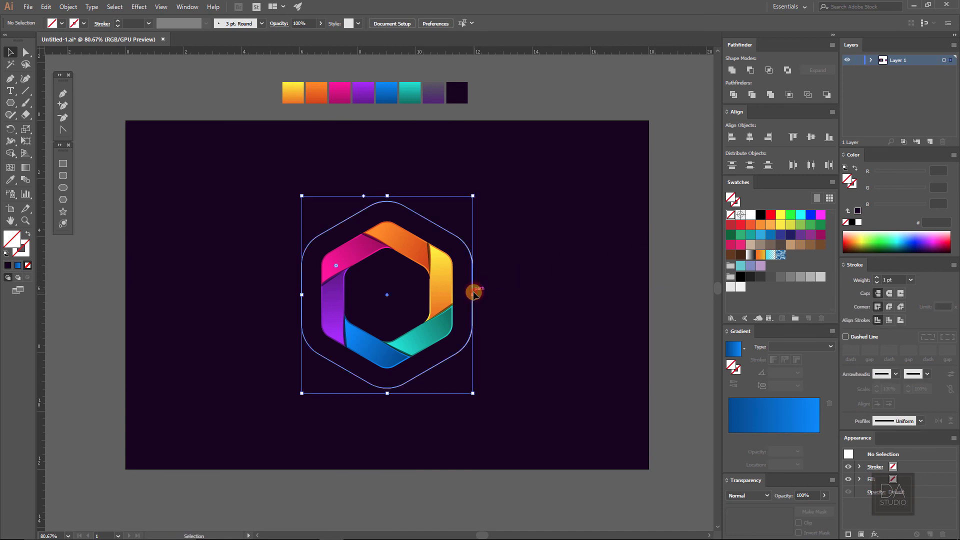
{"action": "left_click", "coordinate": [11, 182]}
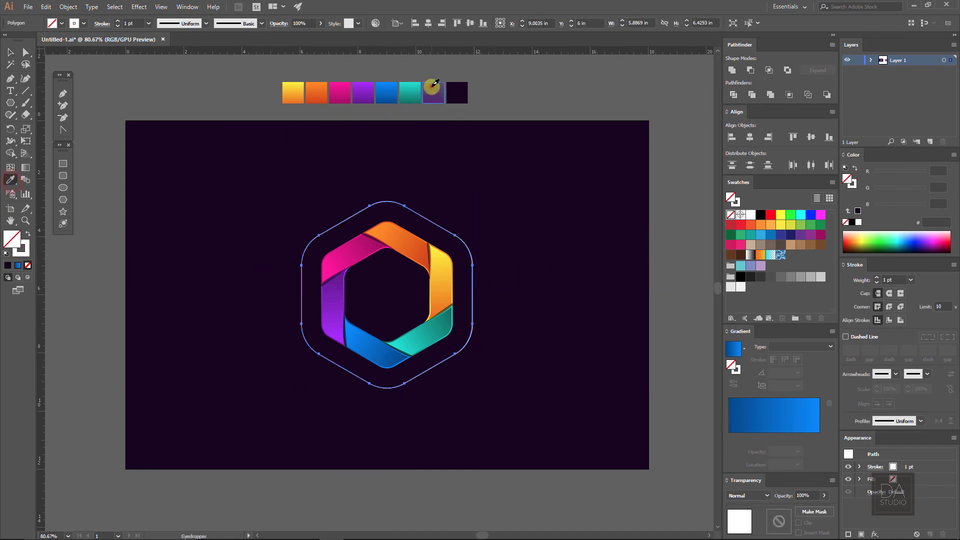
{"action": "left_click", "coordinate": [432, 87]}
{"action": "left_click", "coordinate": [28, 170]}
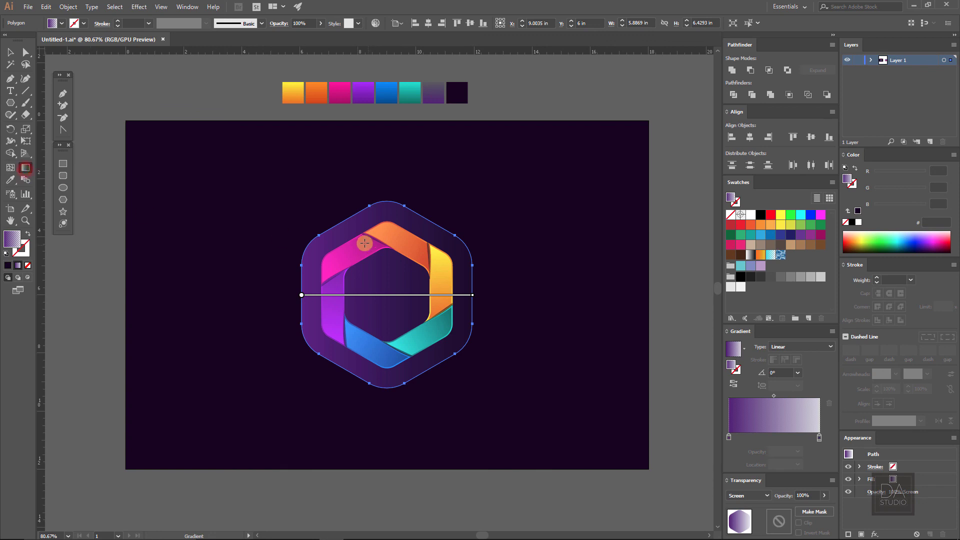
{"action": "mouse_move", "coordinate": [331, 227]}
{"action": "left_mouse_down"}
{"action": "mouse_move", "coordinate": [432, 369]}
{"action": "mouse_move", "coordinate": [446, 380]}
{"action": "mouse_move", "coordinate": [442, 371]}
{"action": "mouse_move", "coordinate": [456, 370]}
{"action": "left_mouse_up"}
{"action": "left_click", "coordinate": [10, 52]}
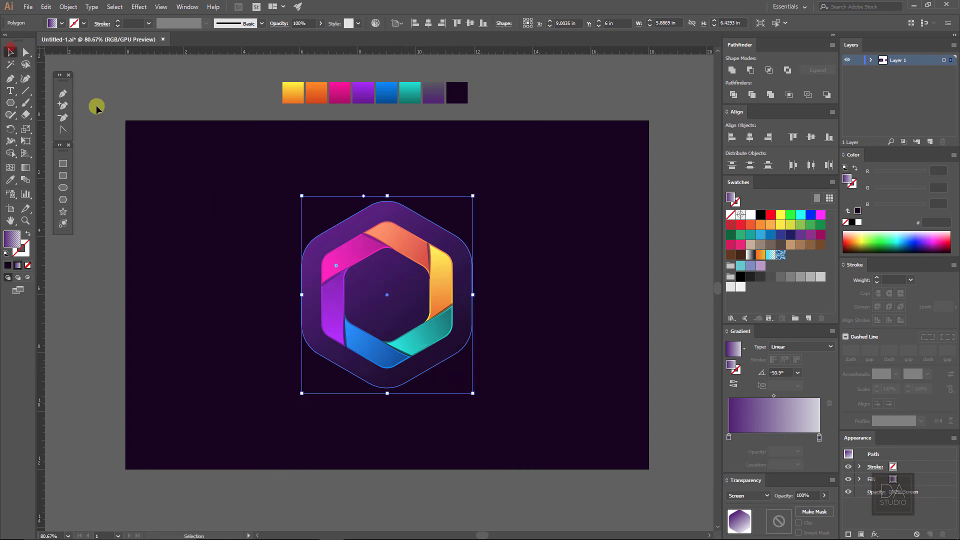
{"action": "left_click", "coordinate": [180, 134]}
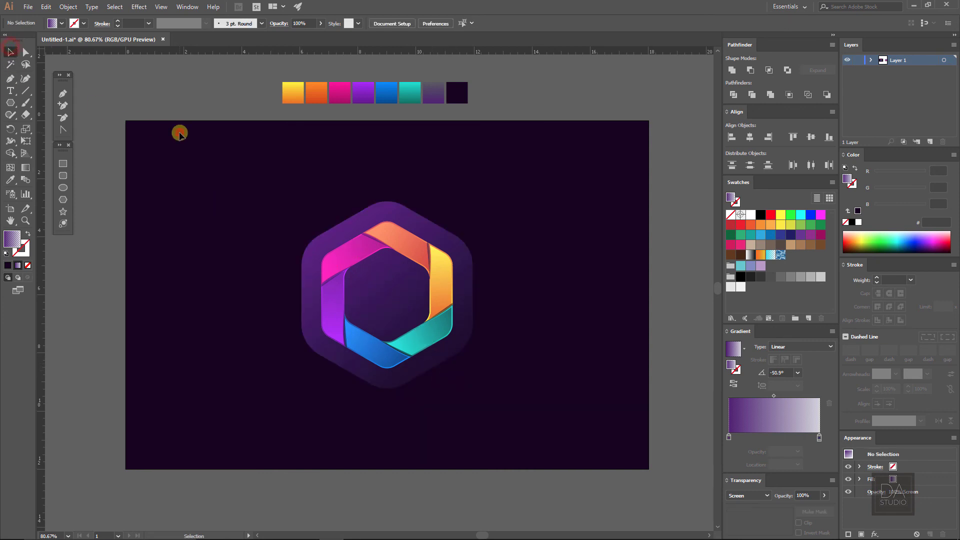
{"action": "left_click", "coordinate": [358, 213]}
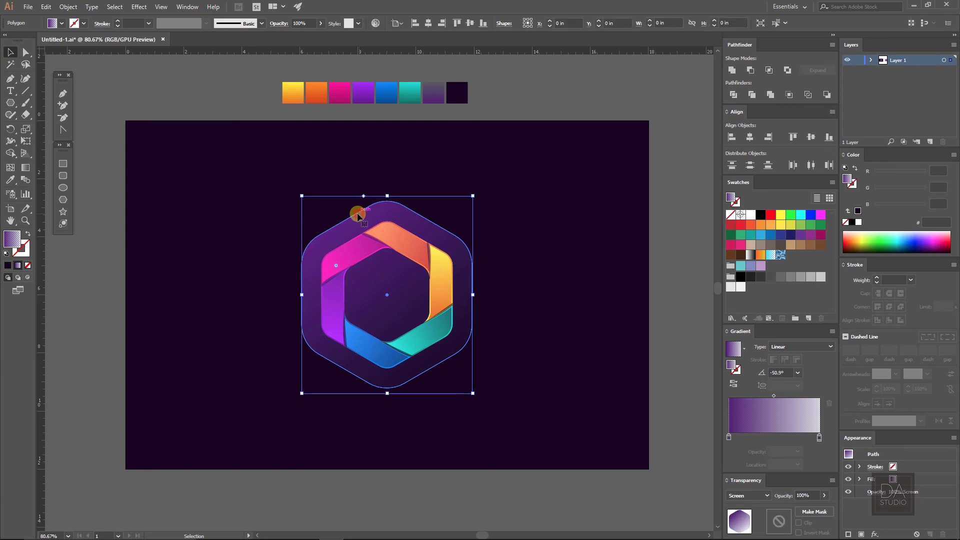
Copy the outer hexagon and paste a duplicate in front of it
{"action": "left_click", "coordinate": [70, 7]}
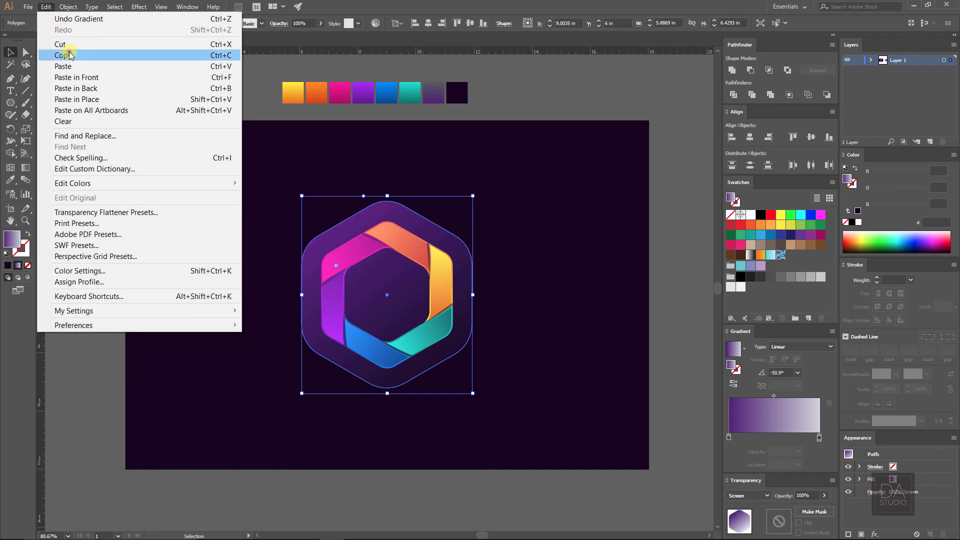
{"action": "left_click", "coordinate": [70, 55]}
{"action": "left_click", "coordinate": [46, 7]}
{"action": "left_click", "coordinate": [75, 76]}
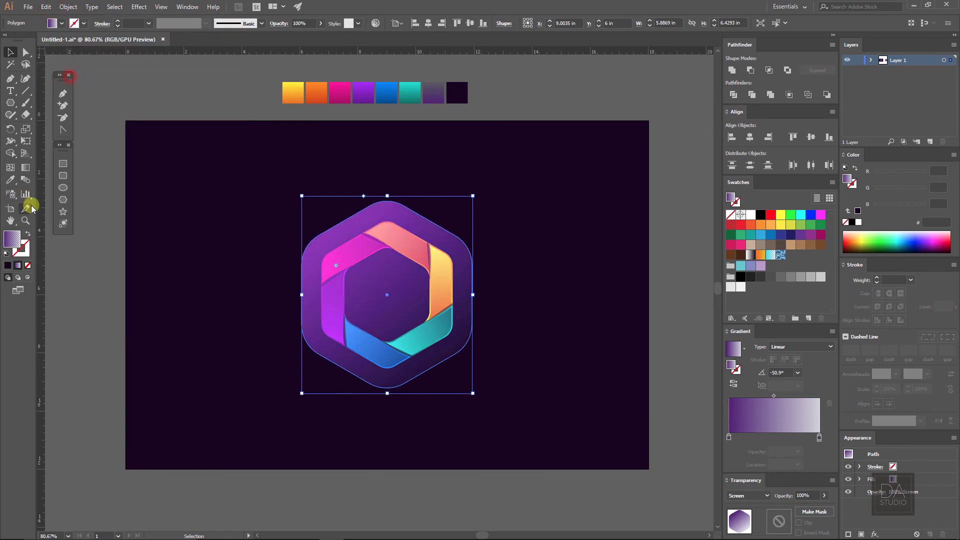
Make the copy unfilled with a purple 662D91 outline
{"action": "left_click", "coordinate": [29, 235]}
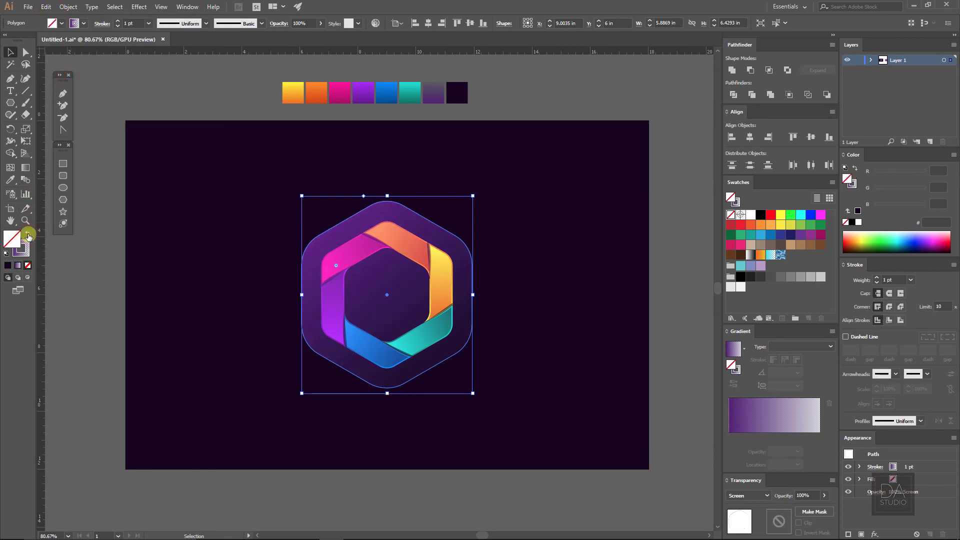
{"action": "left_click", "coordinate": [25, 254]}
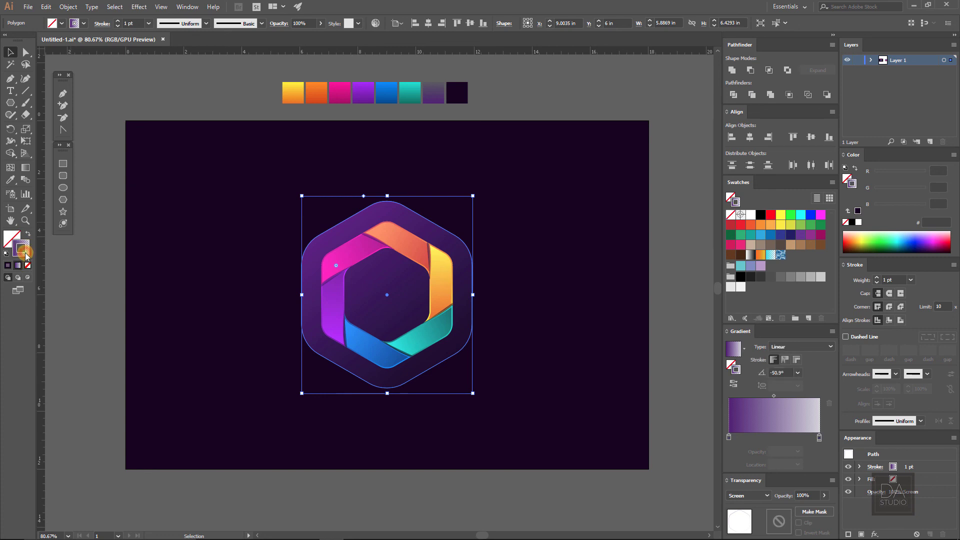
{"action": "left_click", "coordinate": [751, 215]}
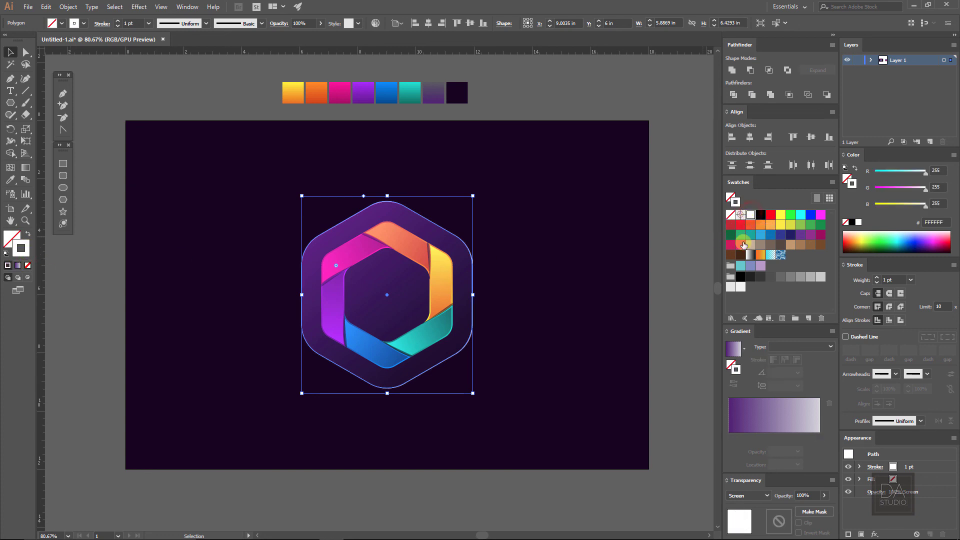
{"action": "left_click", "coordinate": [576, 382]}
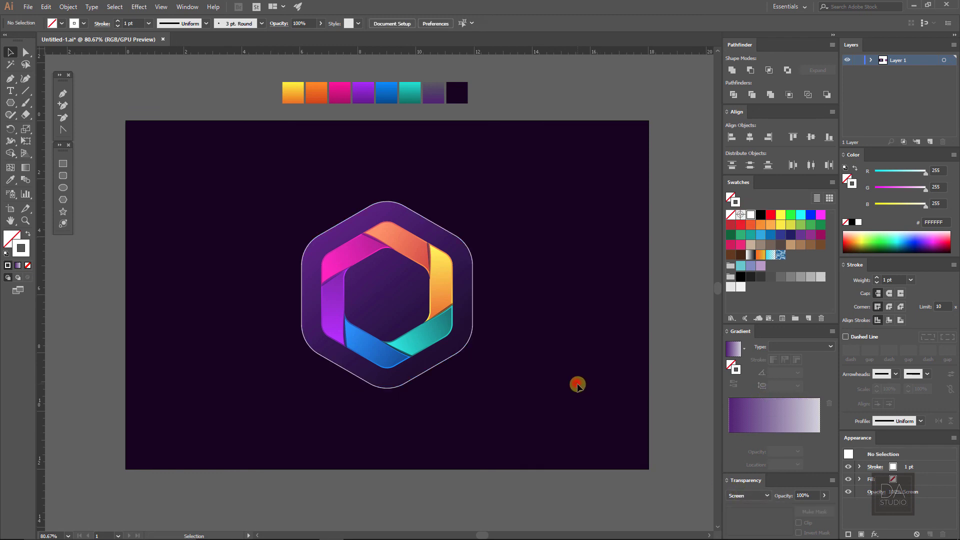
{"action": "left_click", "coordinate": [468, 346]}
{"action": "left_click", "coordinate": [800, 235]}
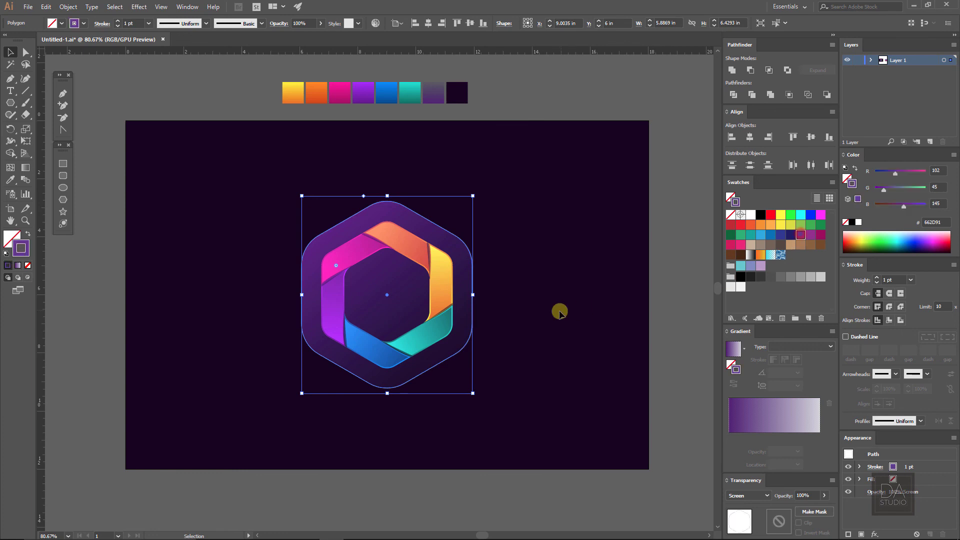
{"action": "left_click", "coordinate": [559, 311]}
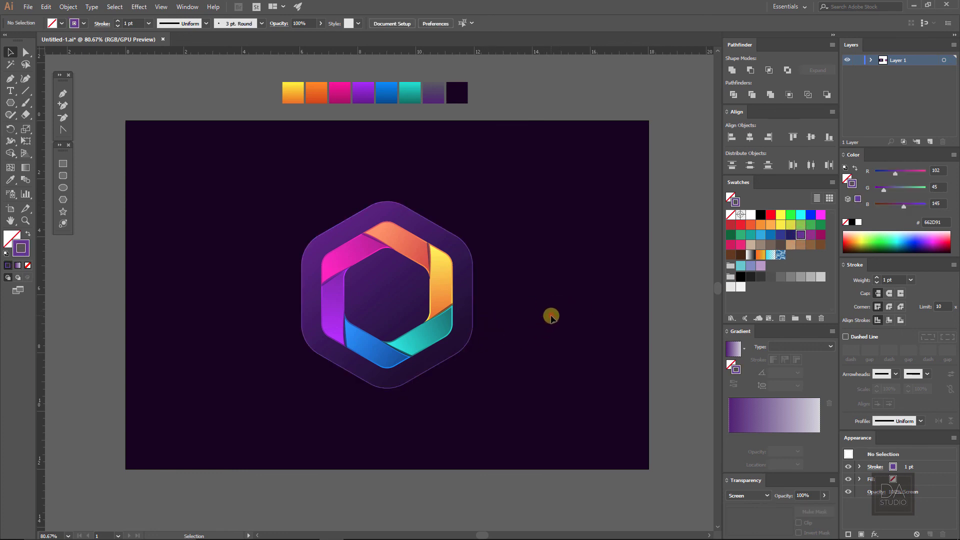
{"action": "scroll", "coordinate": [505, 335], "scroll_direction": "down", "scroll_amount": 3}
{"action": "scroll", "coordinate": [500, 332], "scroll_direction": "up", "scroll_amount": 4}
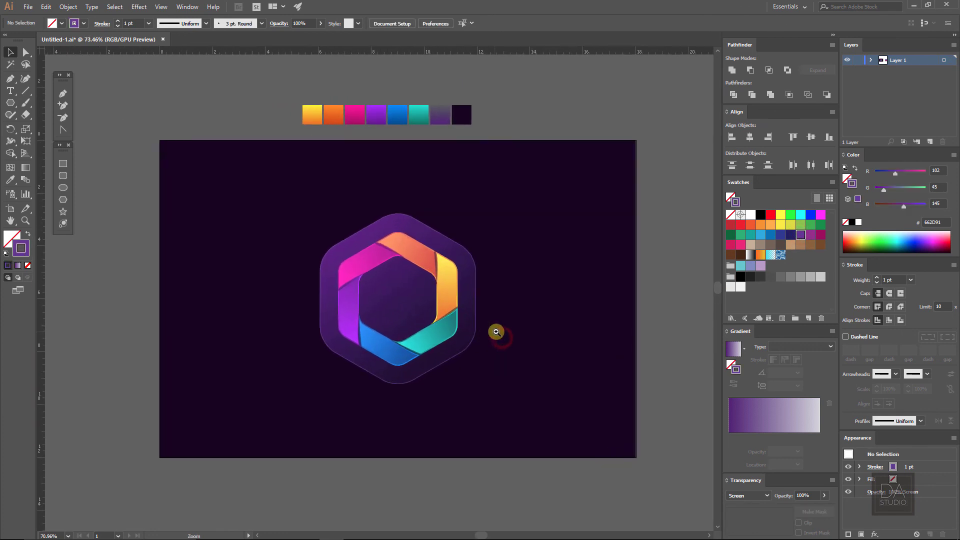
Paste a duplicate of the purple-outlined badge hexagon in front, then zoom out and recentre
{"action": "left_click", "coordinate": [470, 333]}
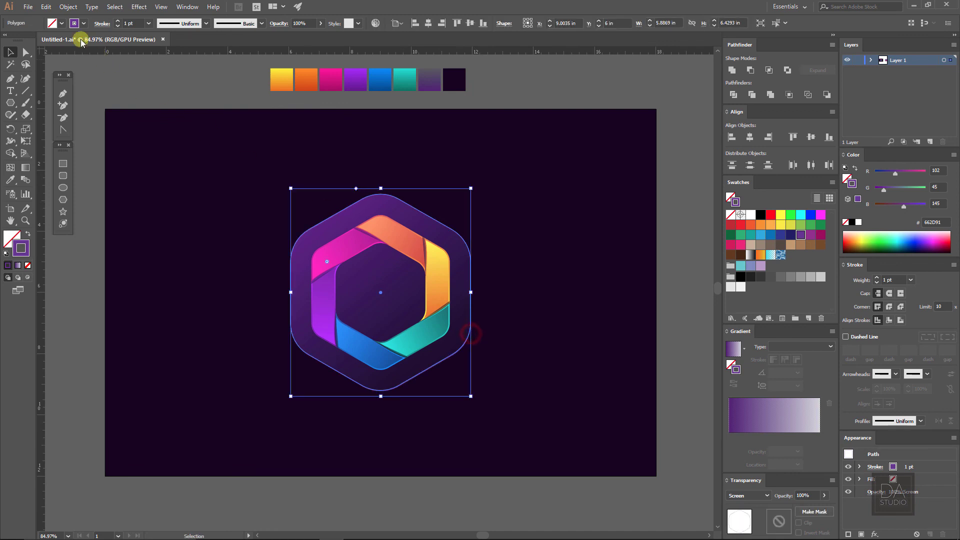
{"action": "left_click", "coordinate": [68, 7]}
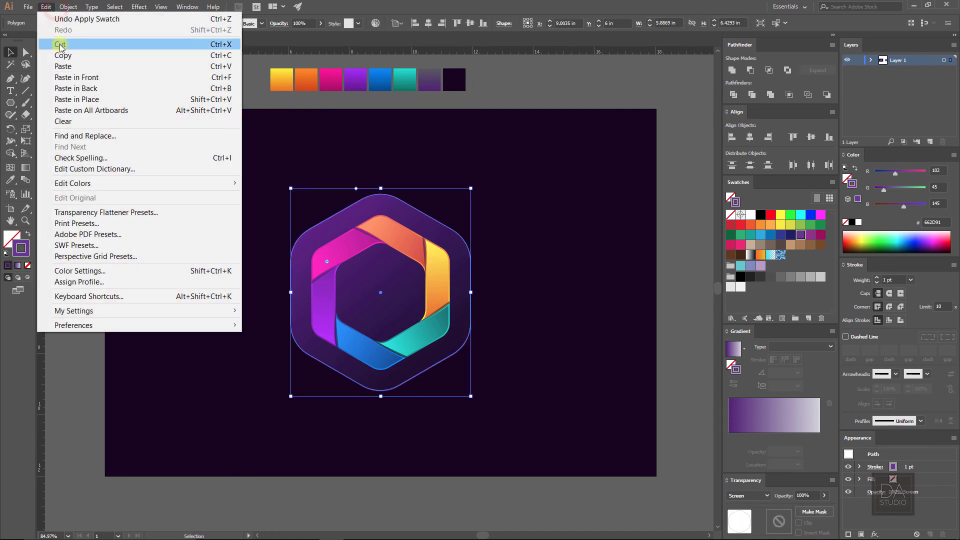
{"action": "left_click", "coordinate": [61, 52]}
{"action": "left_click", "coordinate": [46, 7]}
{"action": "left_click", "coordinate": [62, 69]}
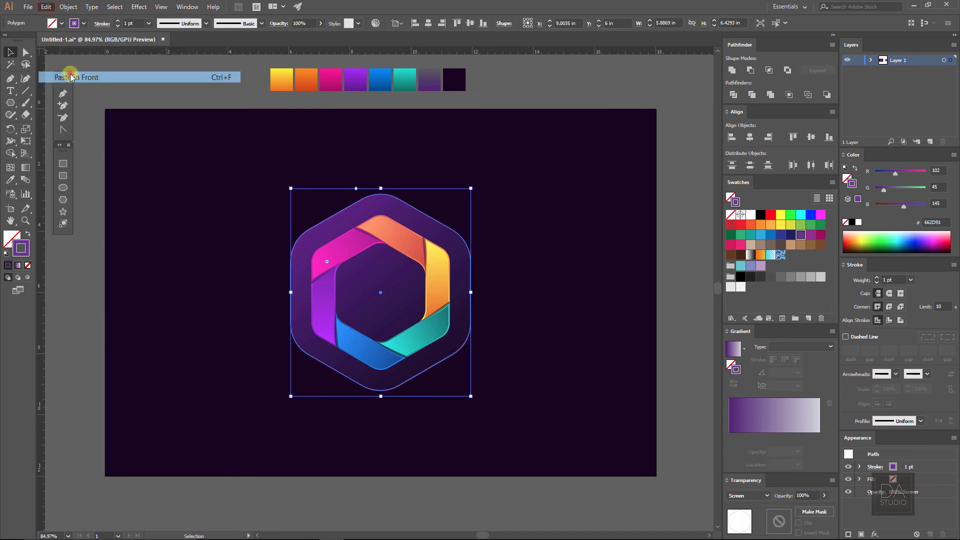
{"action": "left_click", "coordinate": [171, 205]}
{"action": "left_click", "coordinate": [572, 397], "text": "ctrl+alt"}
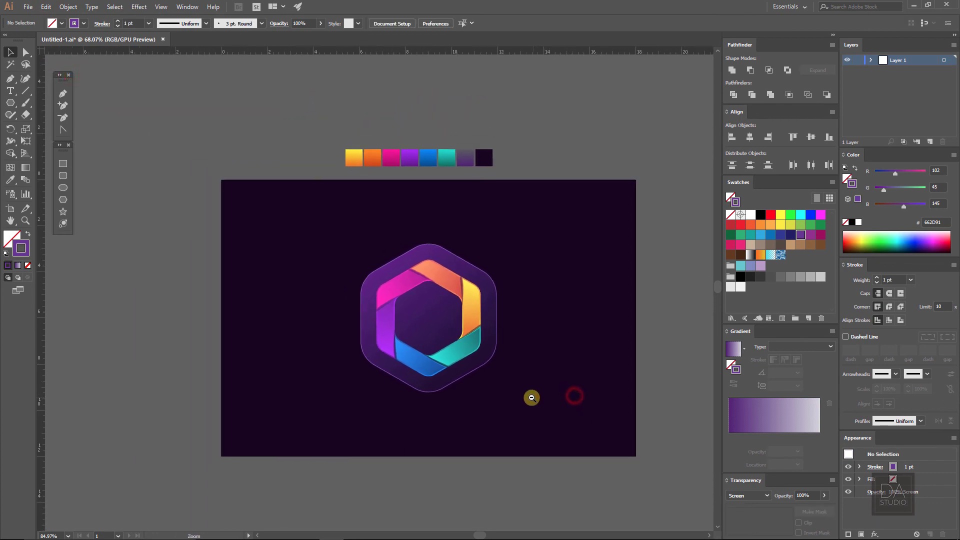
{"action": "left_click_drag", "start_coordinate": [573, 403], "coordinate": [530, 405]}
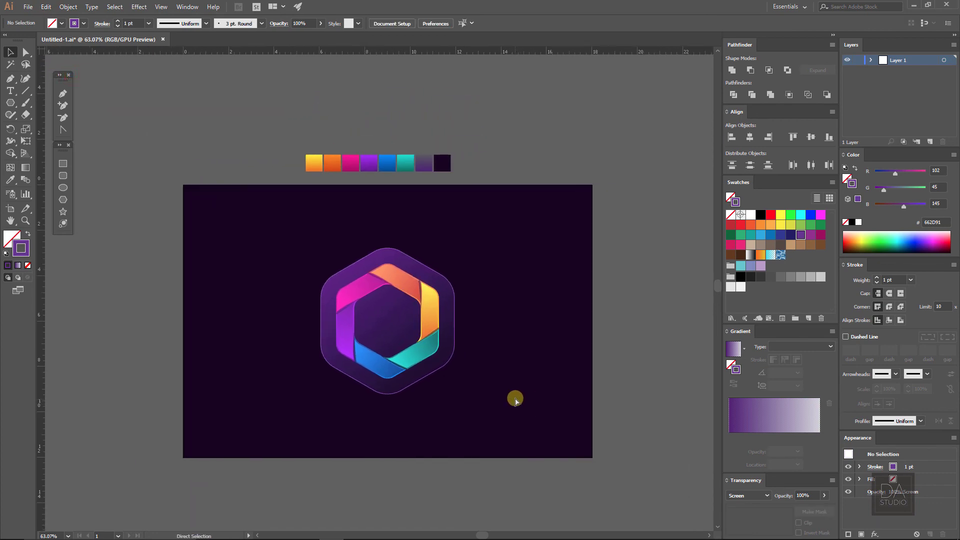